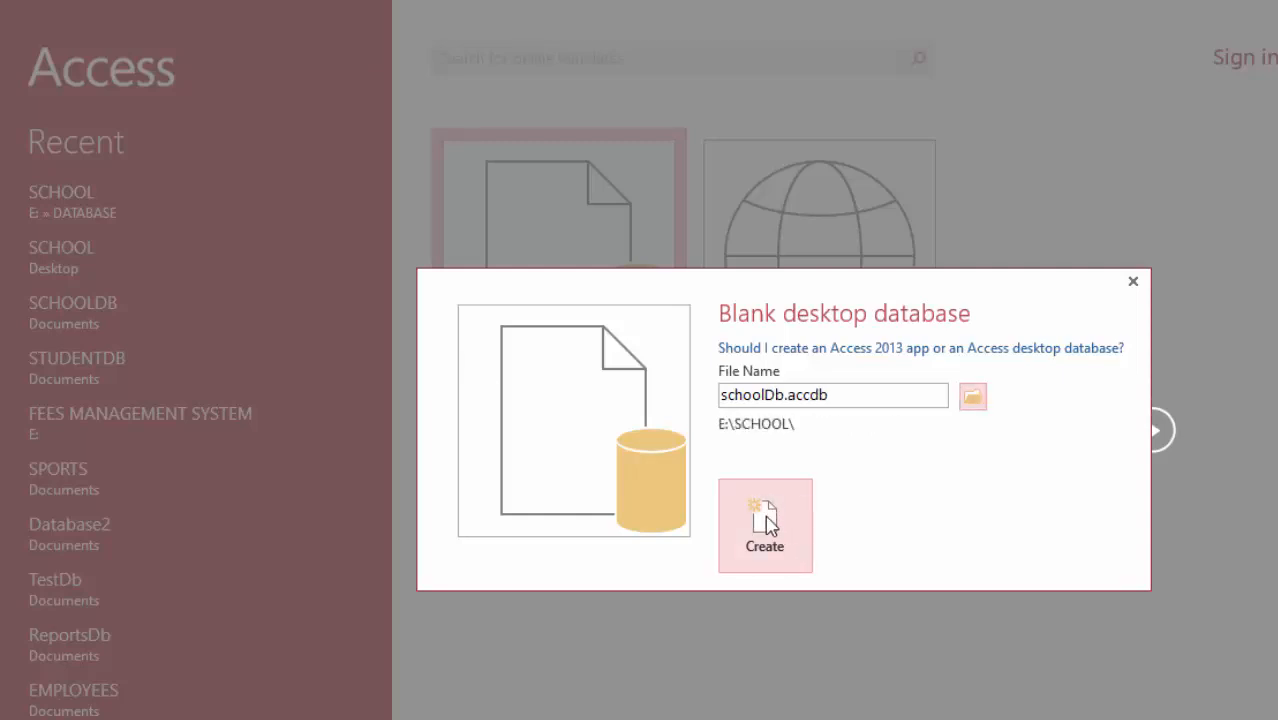
Step: Create the blank database schoolDb.accdb and save its first table as STUDENTS on switching to Design View
{"action": "left_click", "coordinate": [766, 522]}
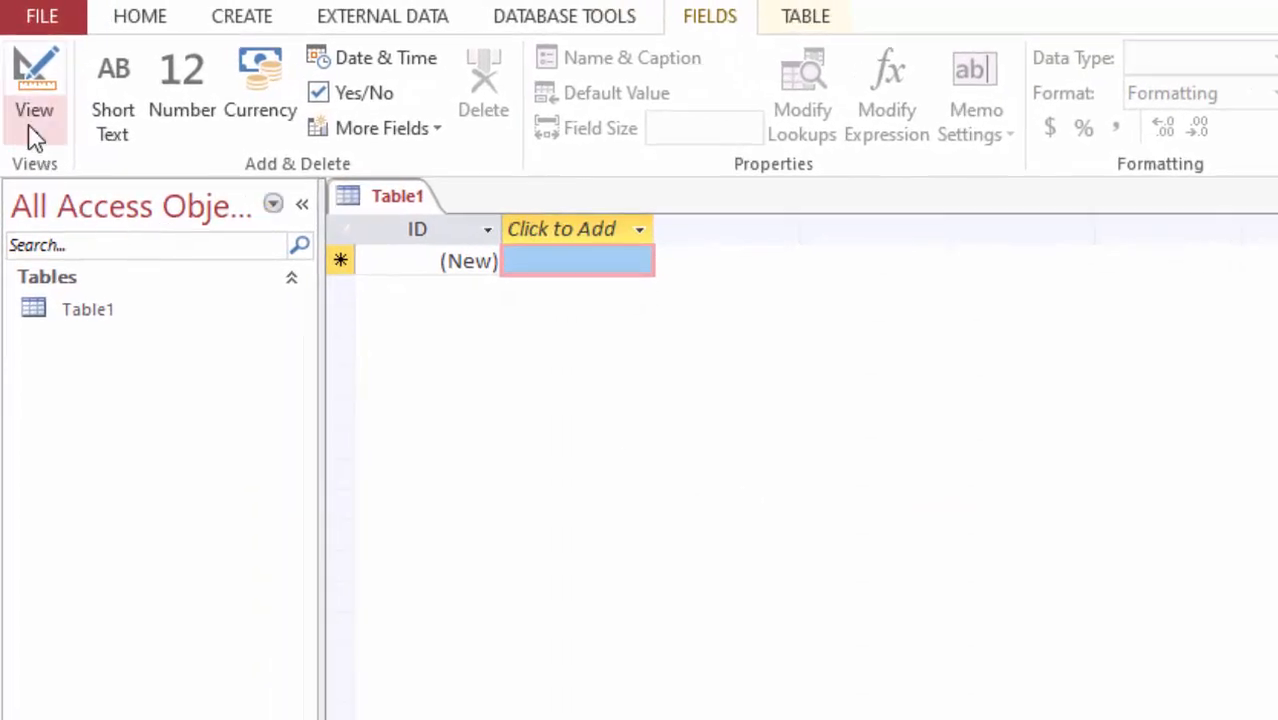
{"action": "left_click", "coordinate": [34, 134]}
{"action": "left_click", "coordinate": [90, 255]}
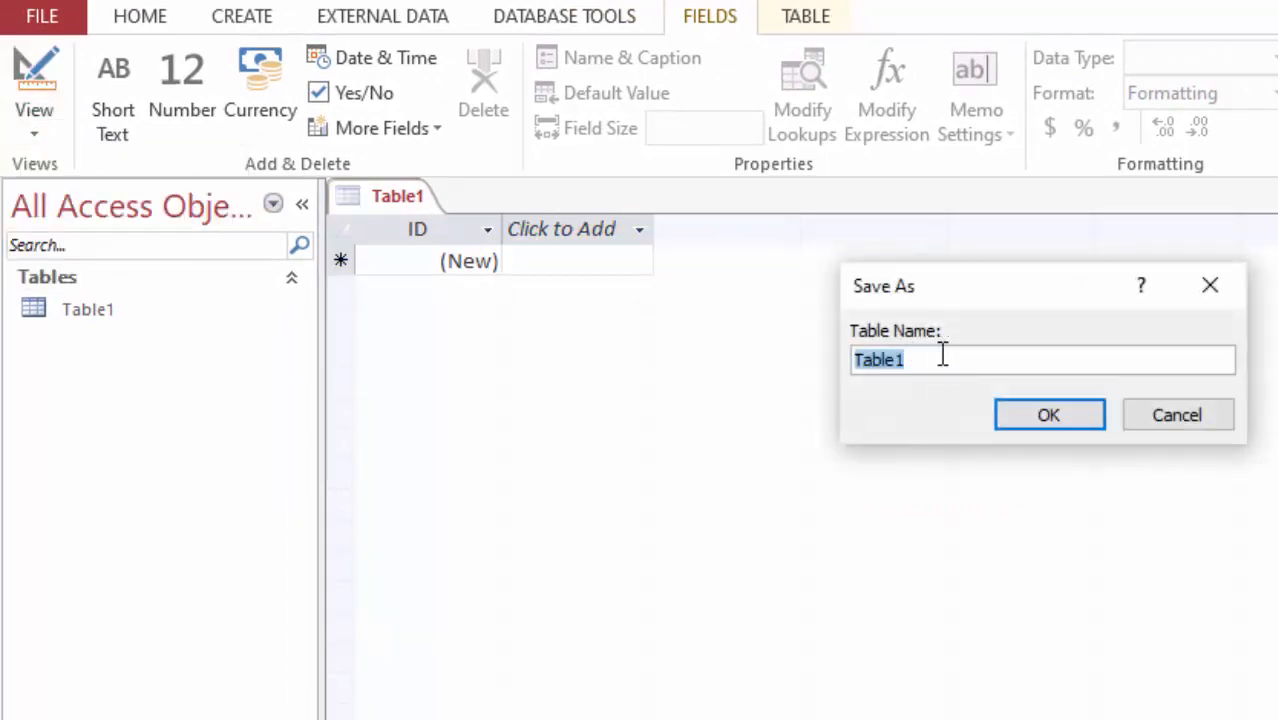
{"action": "type", "text": "st"}
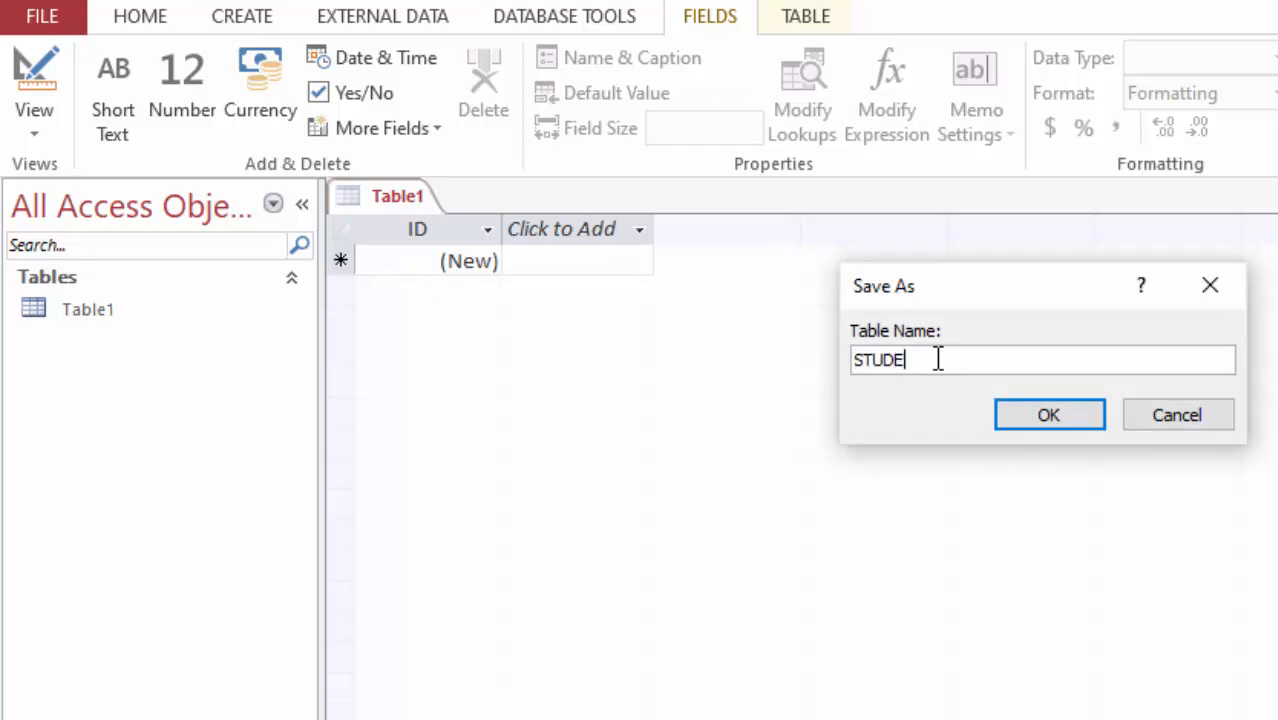
{"action": "type", "text": "UDENTS"}
{"action": "left_click", "coordinate": [1051, 418]}
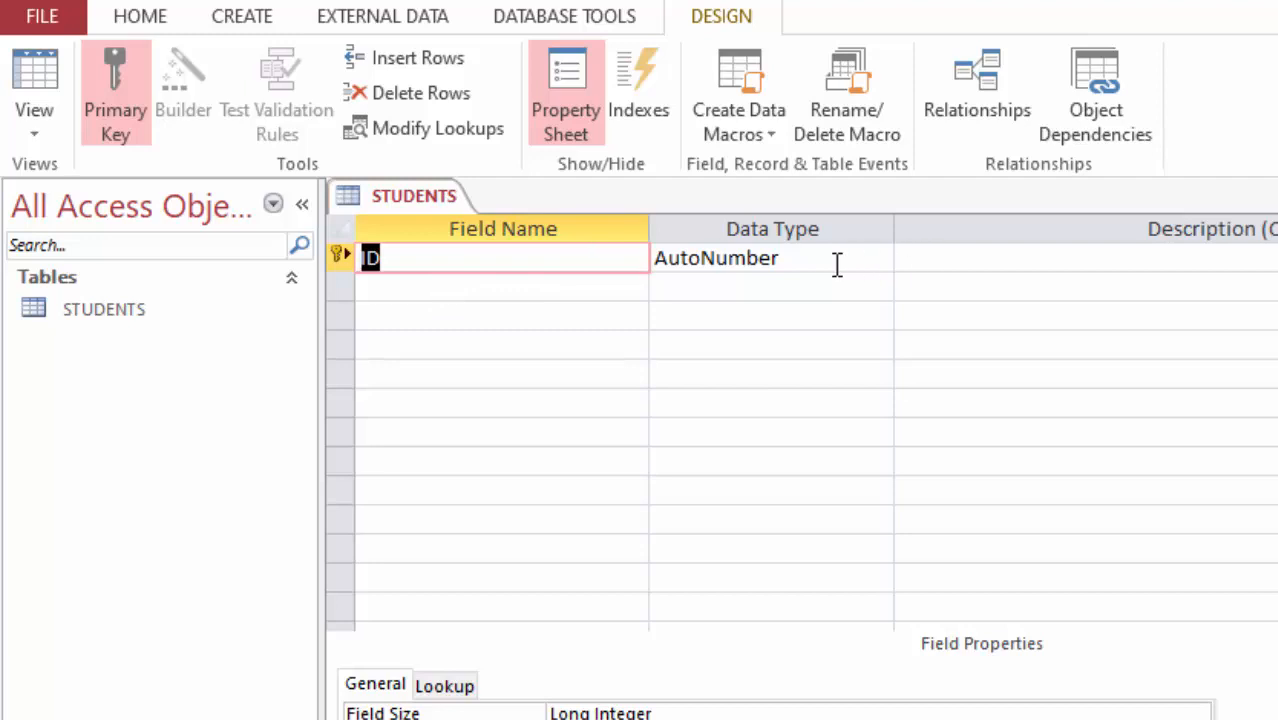
{"action": "left_click", "coordinate": [682, 265]}
{"action": "left_click", "coordinate": [533, 280]}
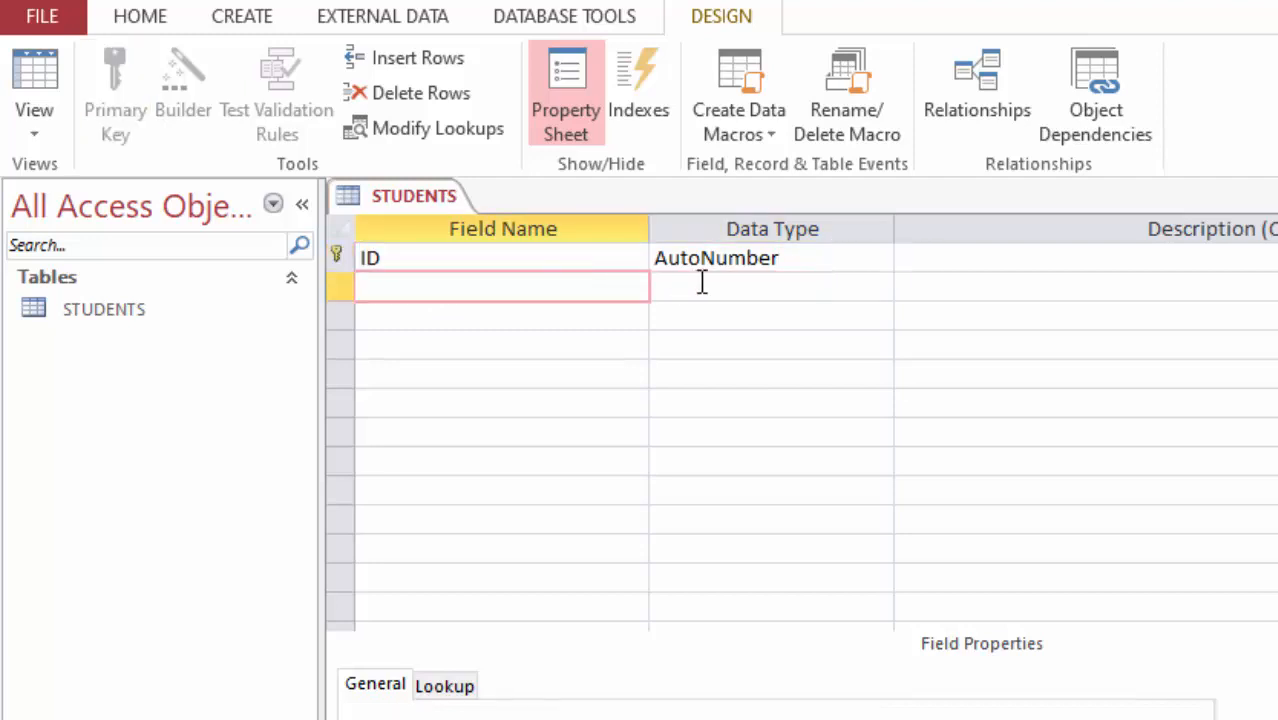
{"action": "left_click", "coordinate": [702, 283]}
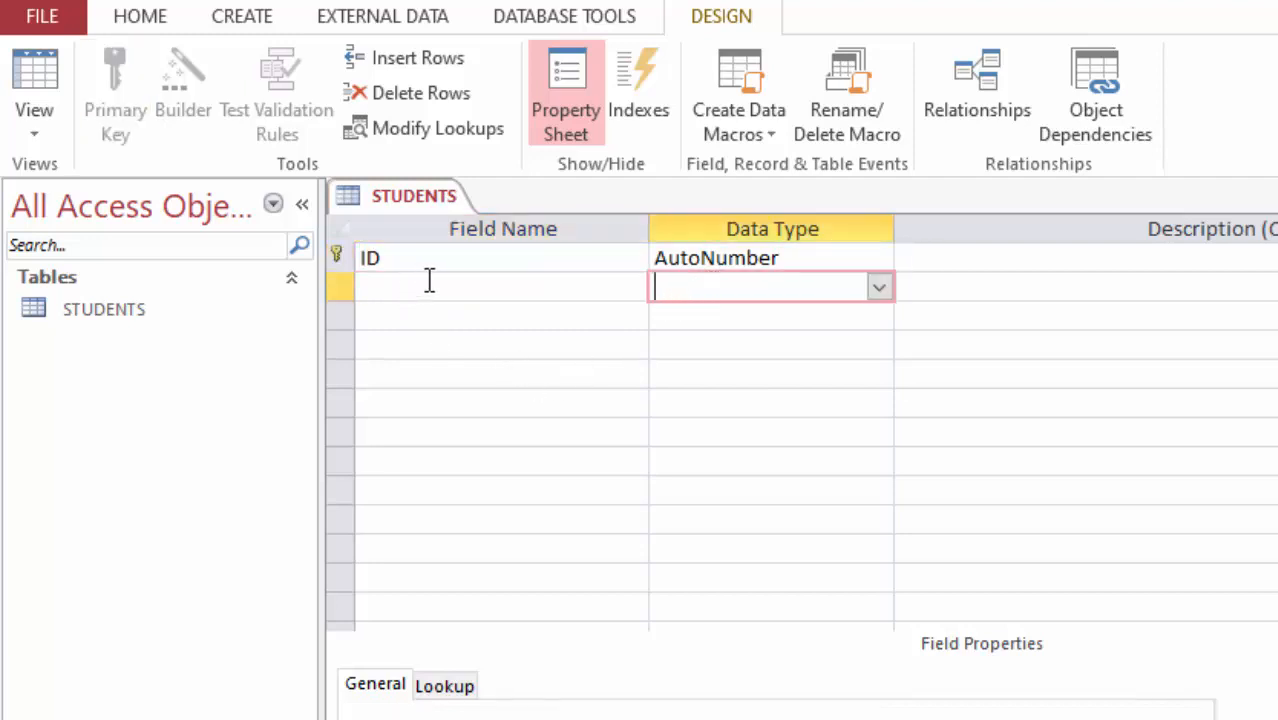
{"action": "left_click", "coordinate": [465, 315]}
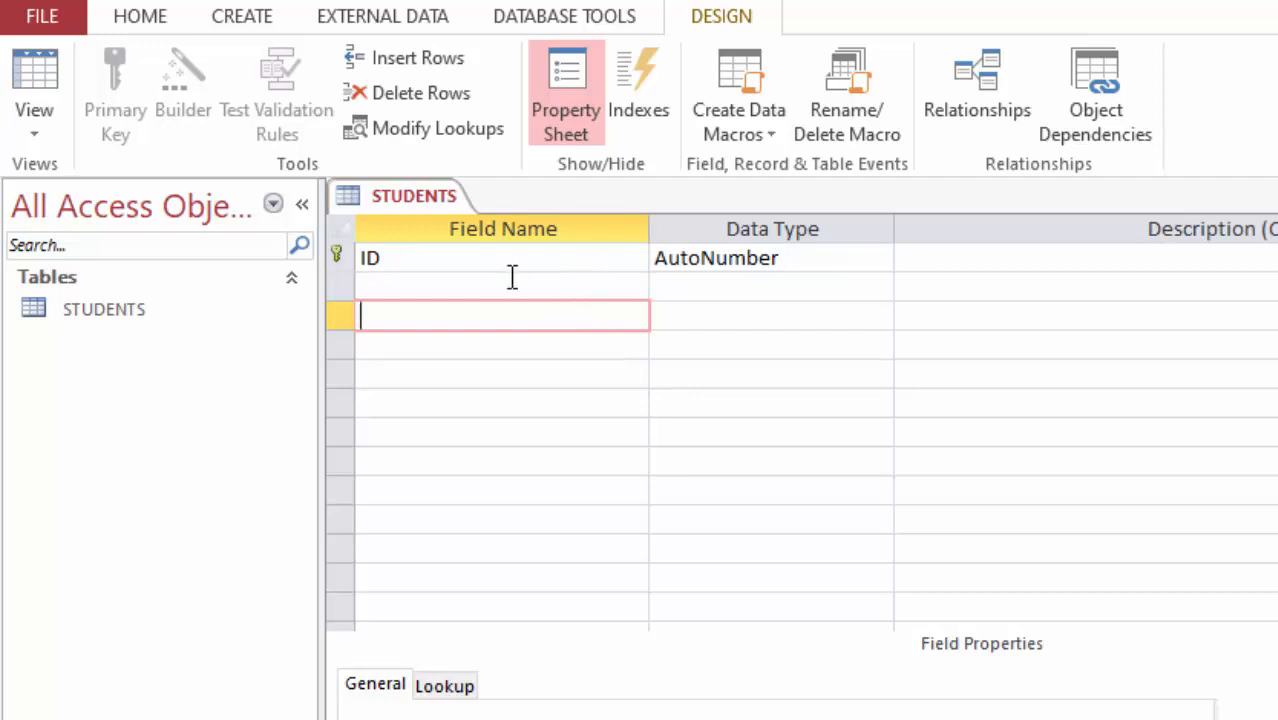
Step: Rename the ID primary key field to Reg no, keeping its data type as AutoNumber
{"action": "left_click", "coordinate": [483, 257]}
{"action": "left_click_drag", "start_coordinate": [483, 257], "coordinate": [193, 234]}
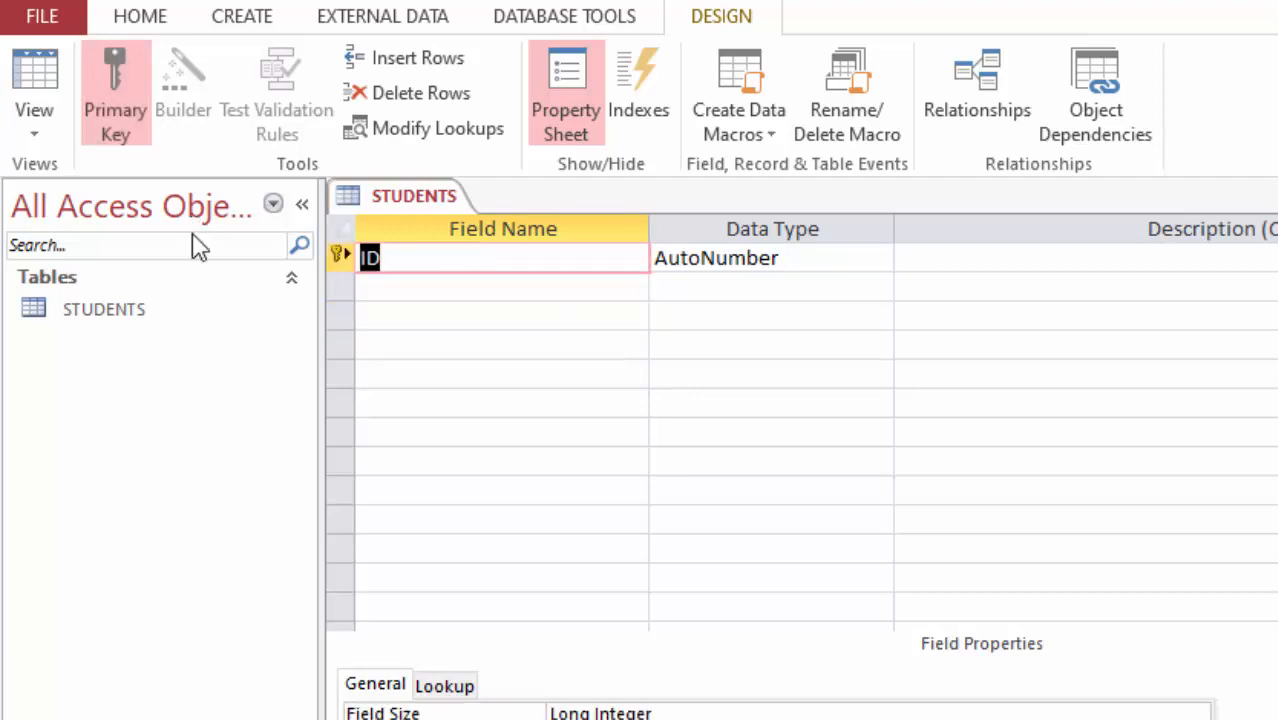
{"action": "type", "text": "rE"}
{"action": "key", "text": "BackSpace"}
{"action": "key", "text": "BackSpace"}
{"action": "type", "text": "Reg no"}
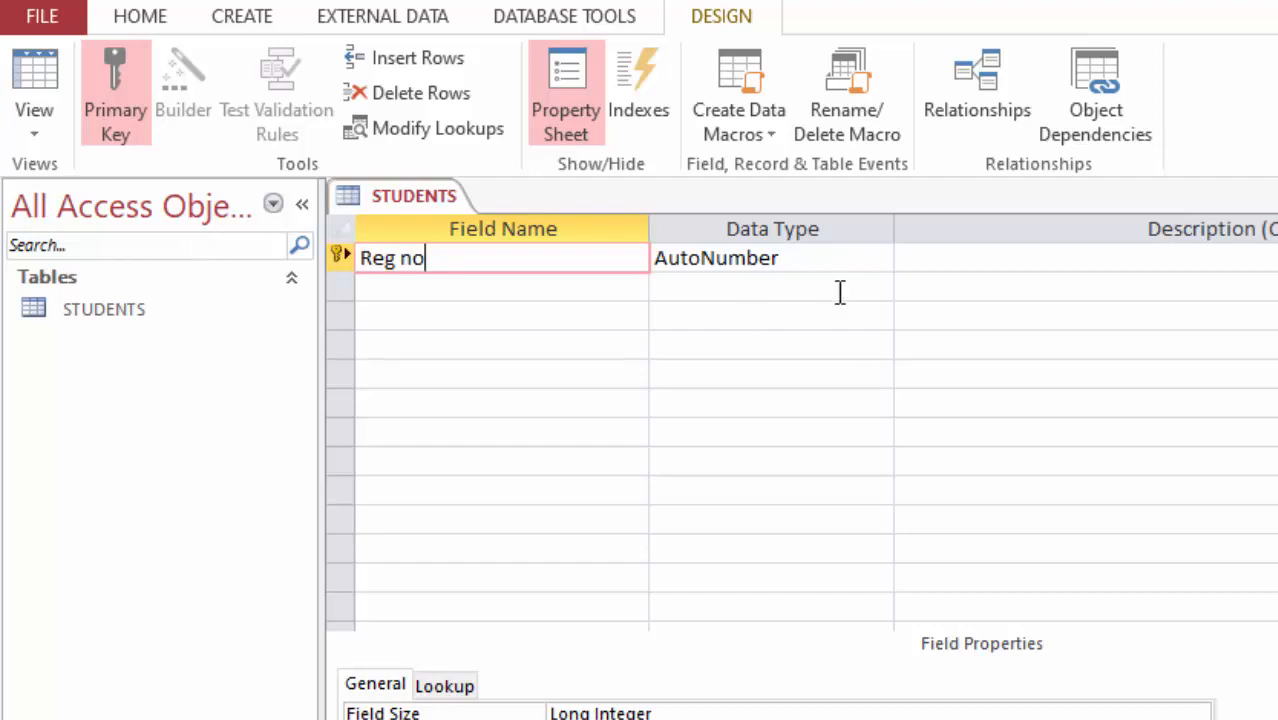
{"action": "left_click", "coordinate": [816, 256]}
{"action": "left_click", "coordinate": [879, 259]}
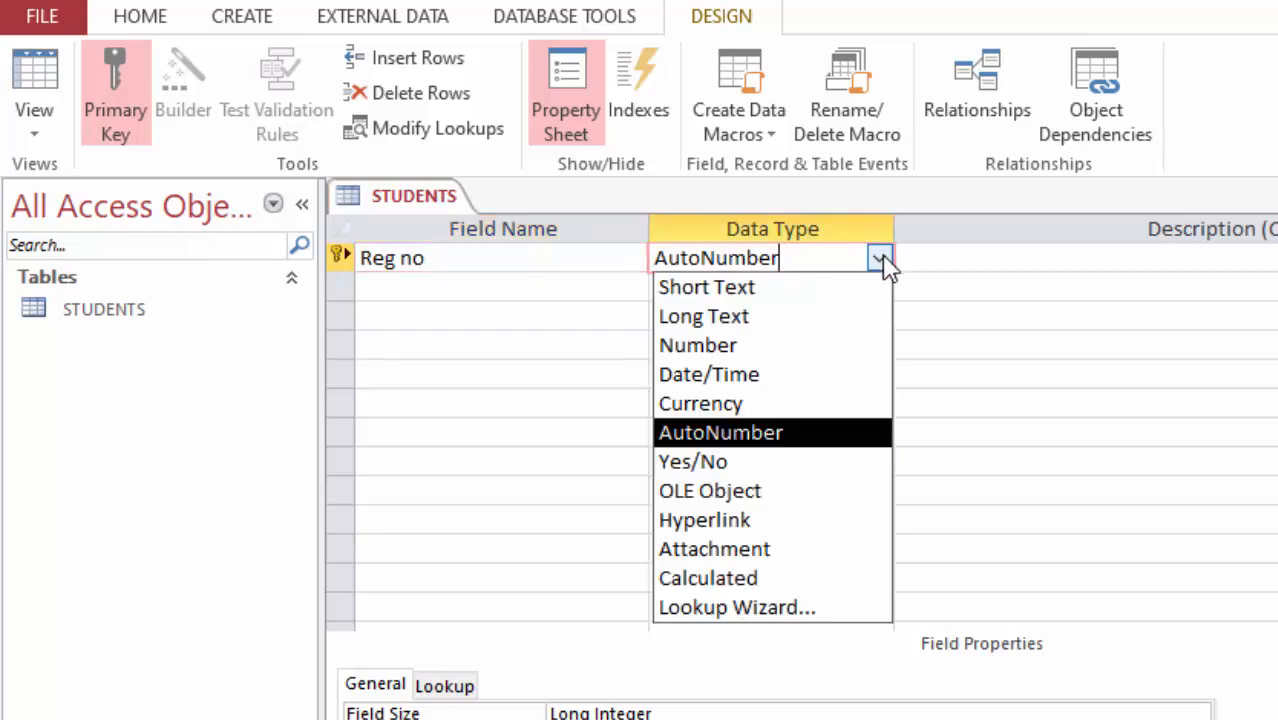
{"action": "left_click", "coordinate": [757, 440]}
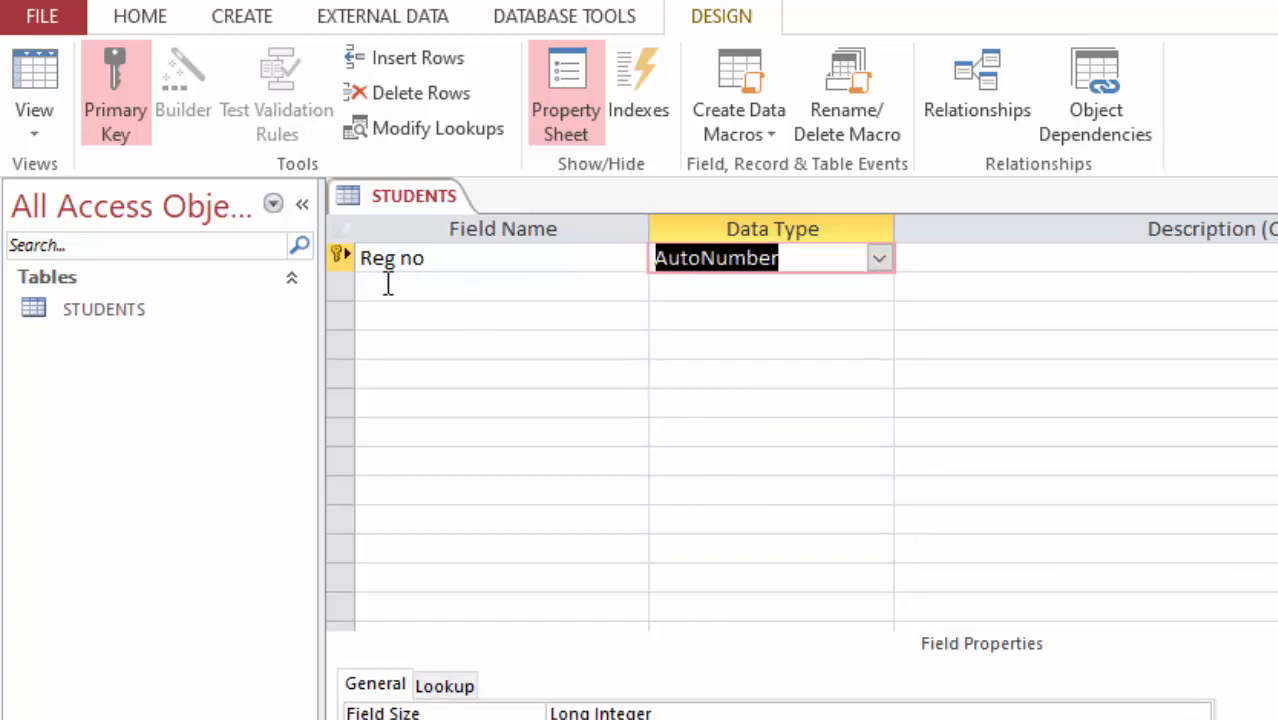
Step: Add a First name field with the Short Text data type
{"action": "left_click", "coordinate": [457, 286]}
{"action": "type", "text": "First name"}
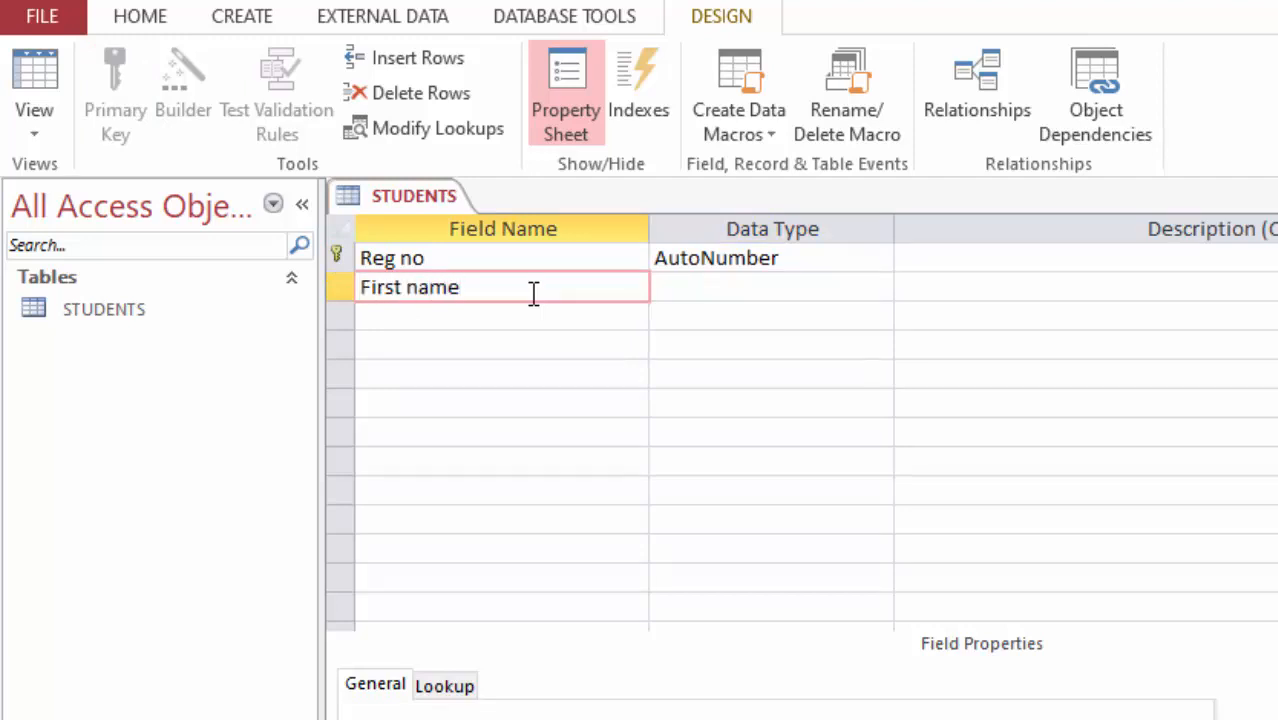
{"action": "left_click", "coordinate": [757, 290]}
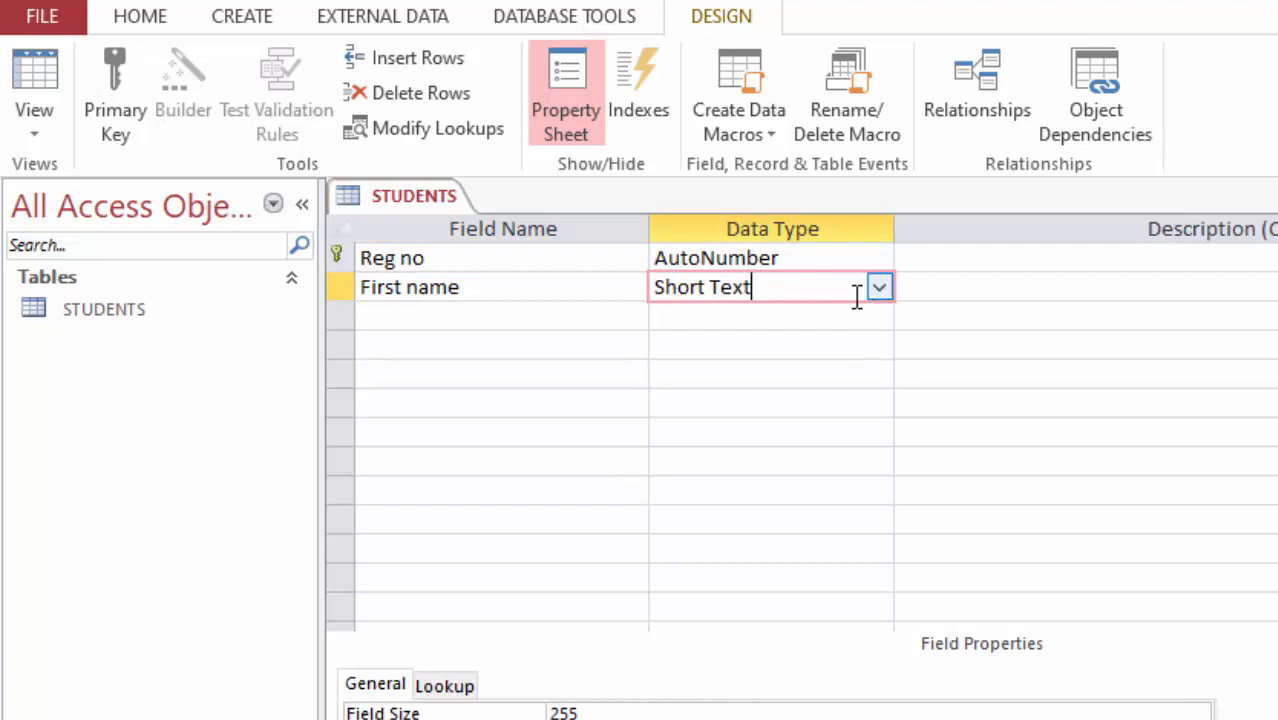
Step: Add a Last name field with the Short Text data type
{"action": "left_click", "coordinate": [413, 318]}
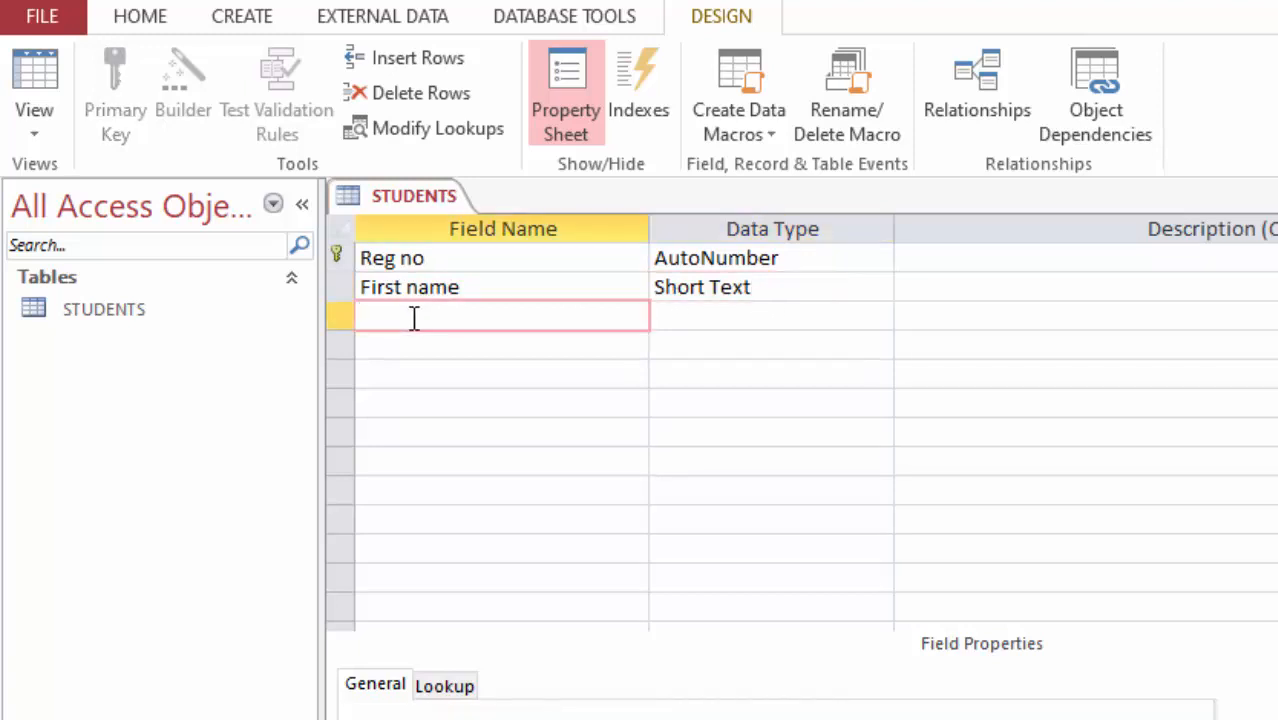
{"action": "type", "text": "Last name"}
{"action": "key", "text": "Tab"}
Step: Add a Gender field with the Short Text data type
{"action": "left_click", "coordinate": [410, 343]}
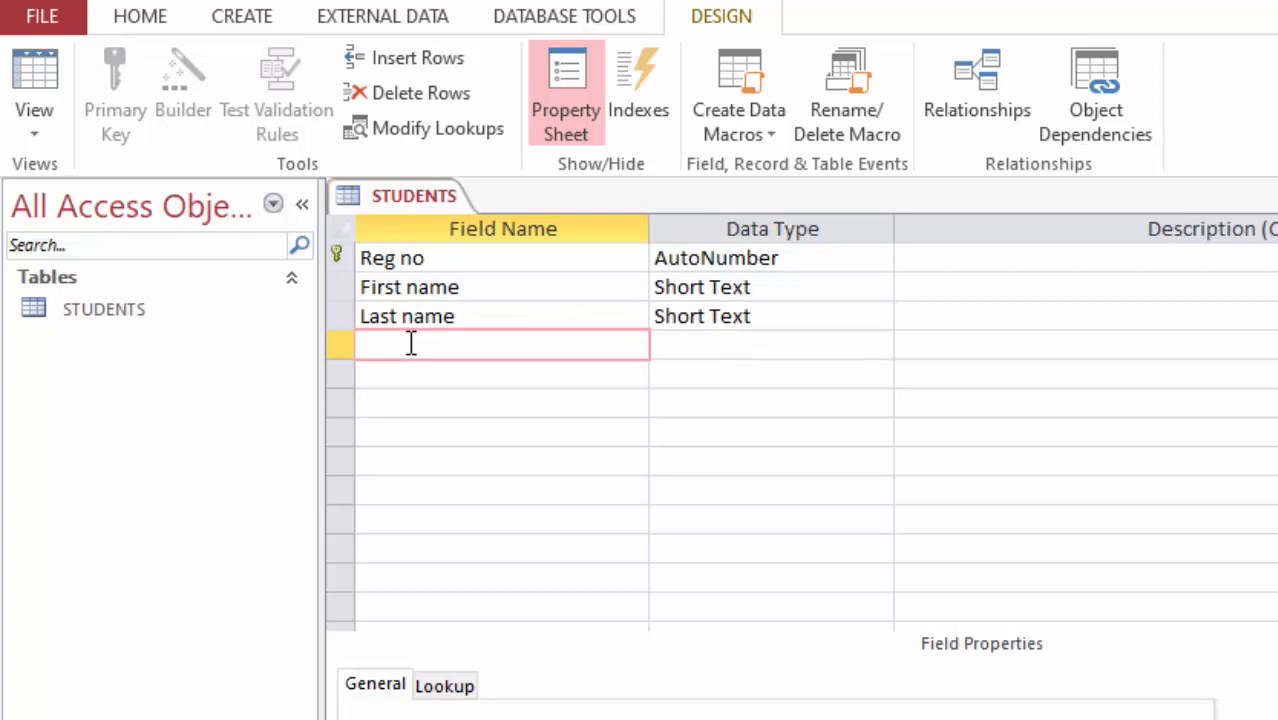
{"action": "type", "text": "Gender"}
{"action": "key", "text": "Tab"}
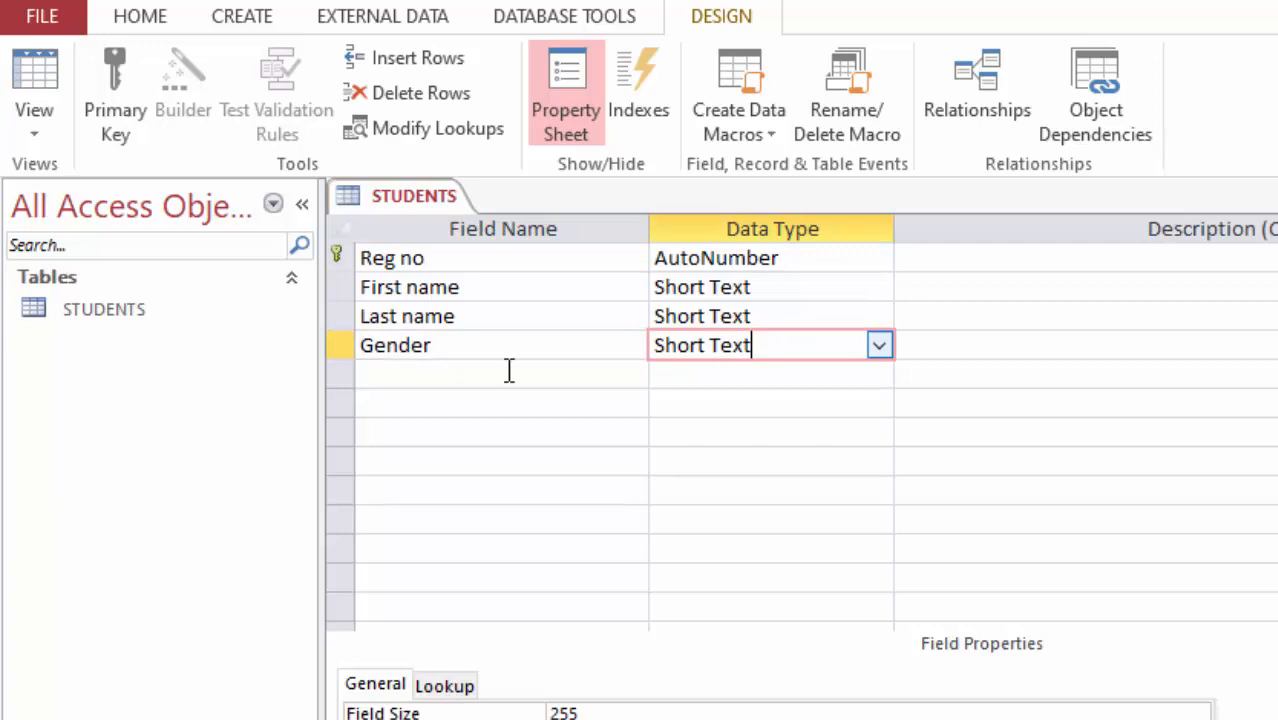
Step: Add a Class field with the Short Text data type
{"action": "left_click", "coordinate": [389, 381]}
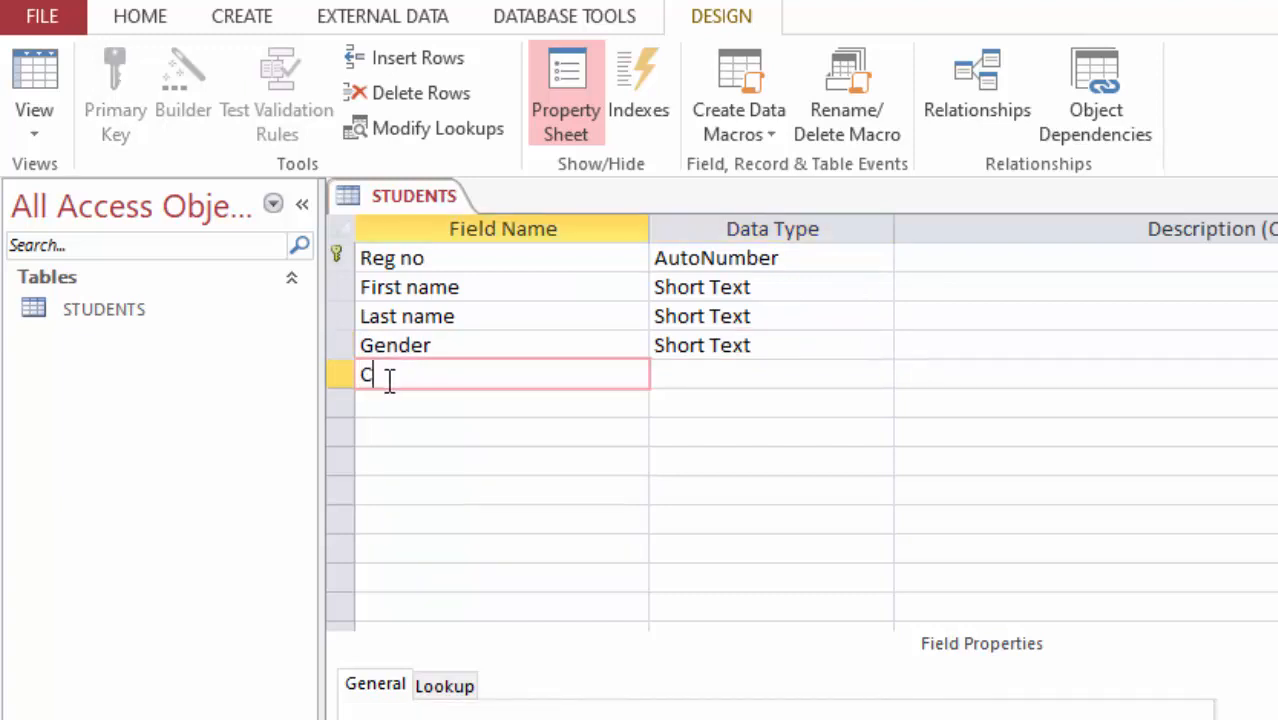
{"action": "type", "text": "Class"}
{"action": "left_click", "coordinate": [681, 374]}
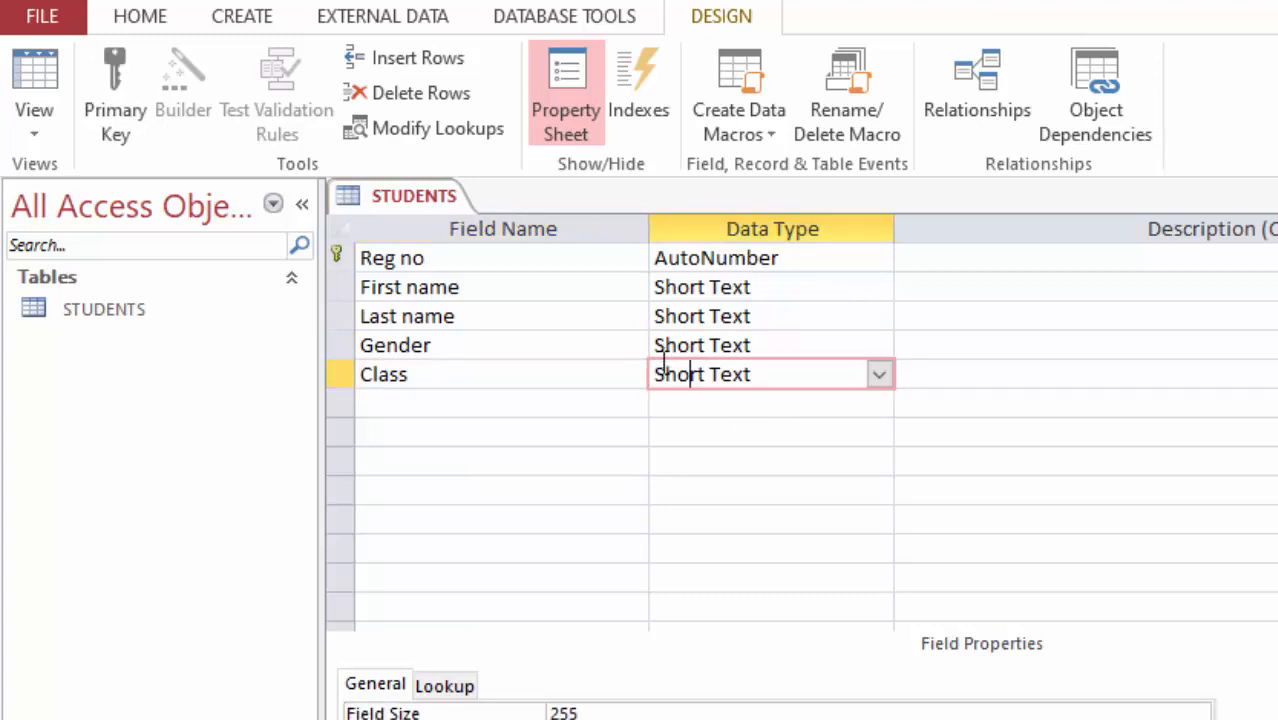
Step: Start the Lookup Wizard for the Gender field, choosing to type in the values yourself
{"action": "key", "text": "Up"}
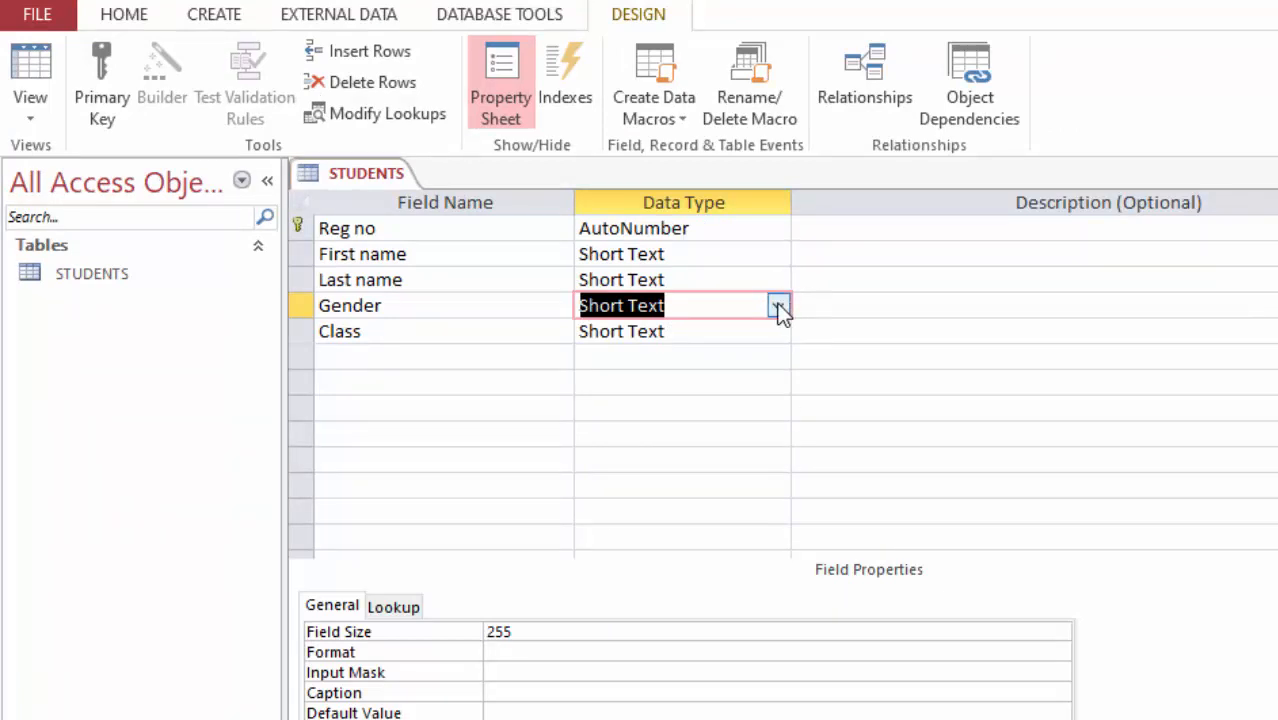
{"action": "left_click", "coordinate": [448, 303]}
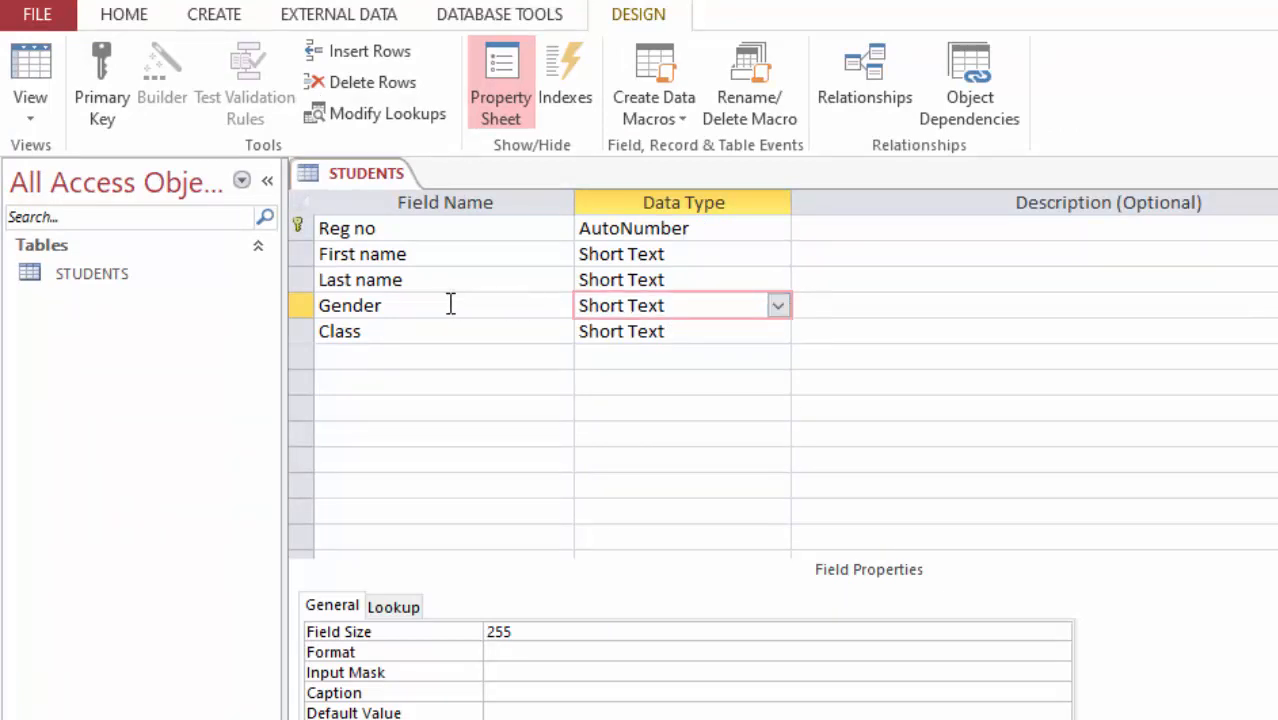
{"action": "left_click", "coordinate": [709, 305]}
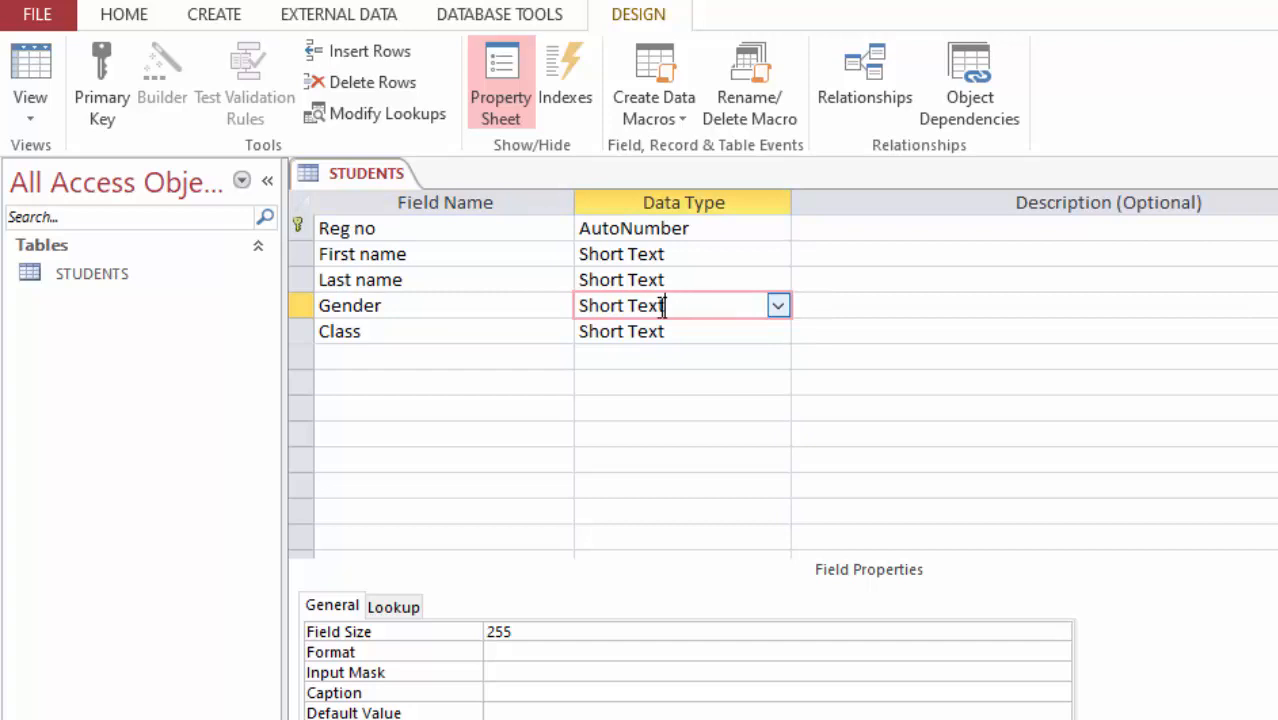
{"action": "left_click", "coordinate": [778, 306]}
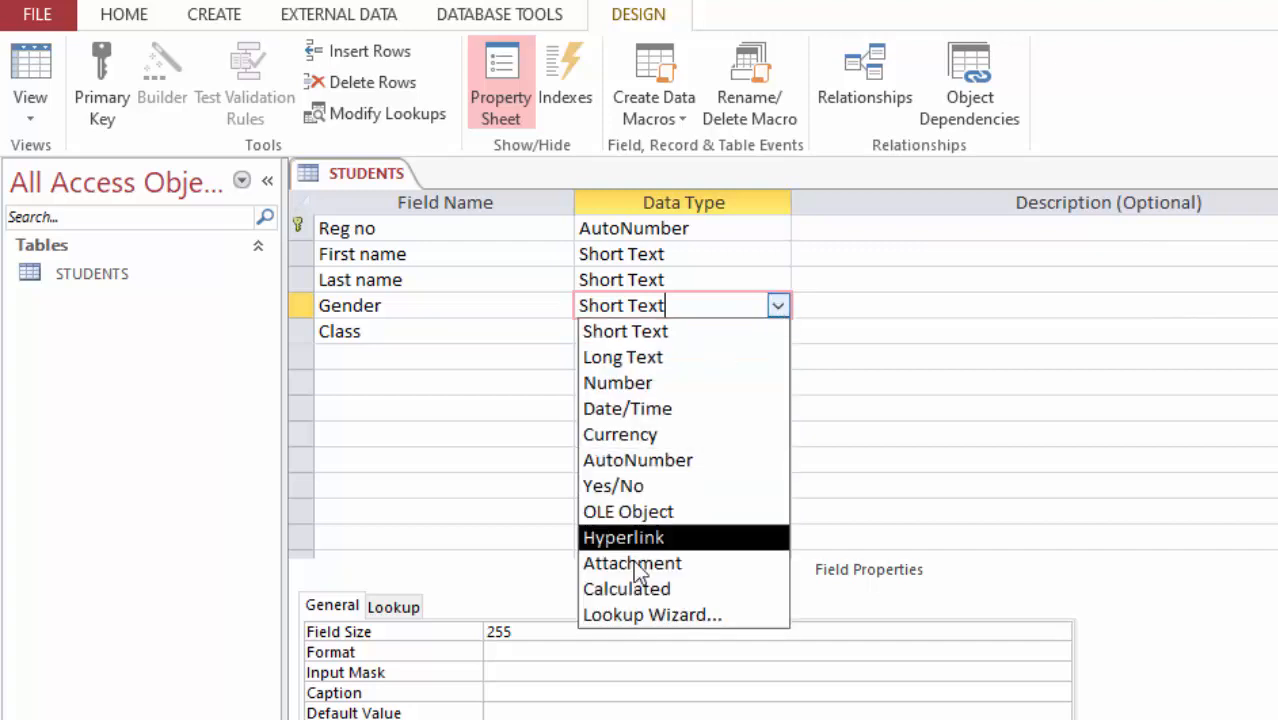
{"action": "left_click", "coordinate": [667, 614]}
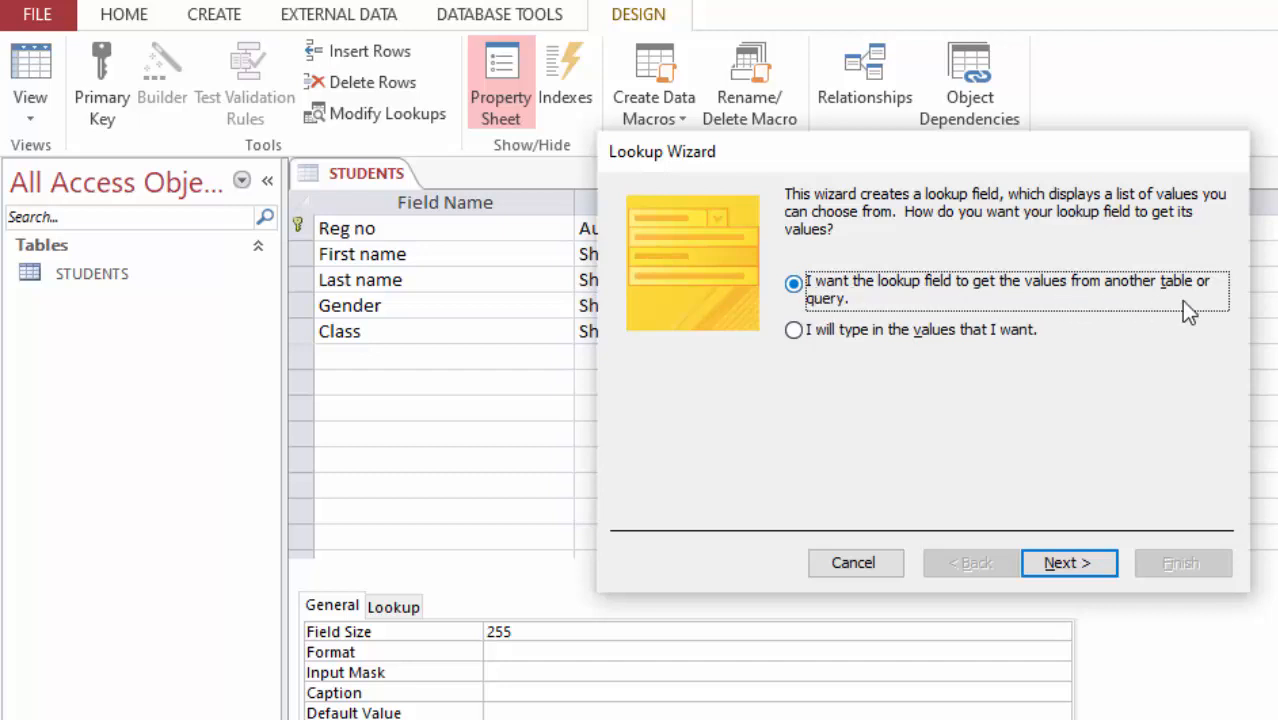
{"action": "left_click", "coordinate": [794, 331]}
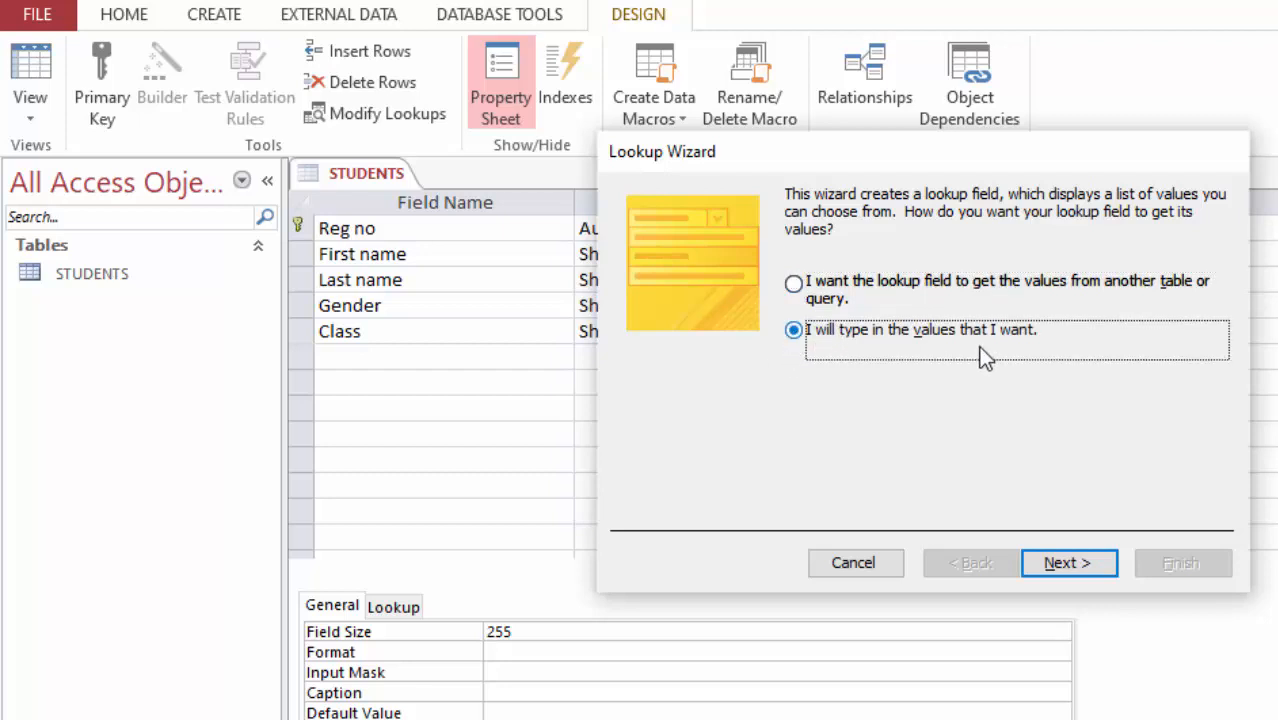
{"action": "left_click", "coordinate": [1052, 564]}
Step: Enter Male and Female as the Gender lookup values and finish the wizard
{"action": "left_click", "coordinate": [683, 358]}
{"action": "type", "text": "Male"}
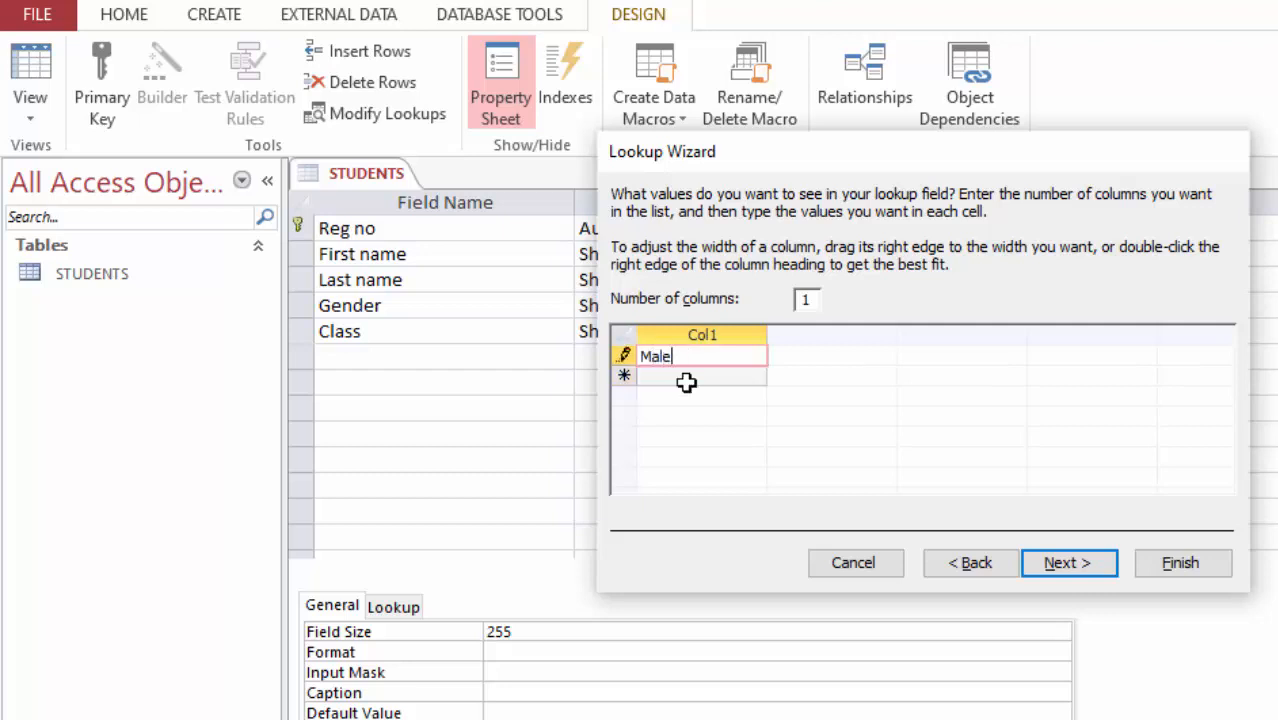
{"action": "left_click", "coordinate": [686, 377]}
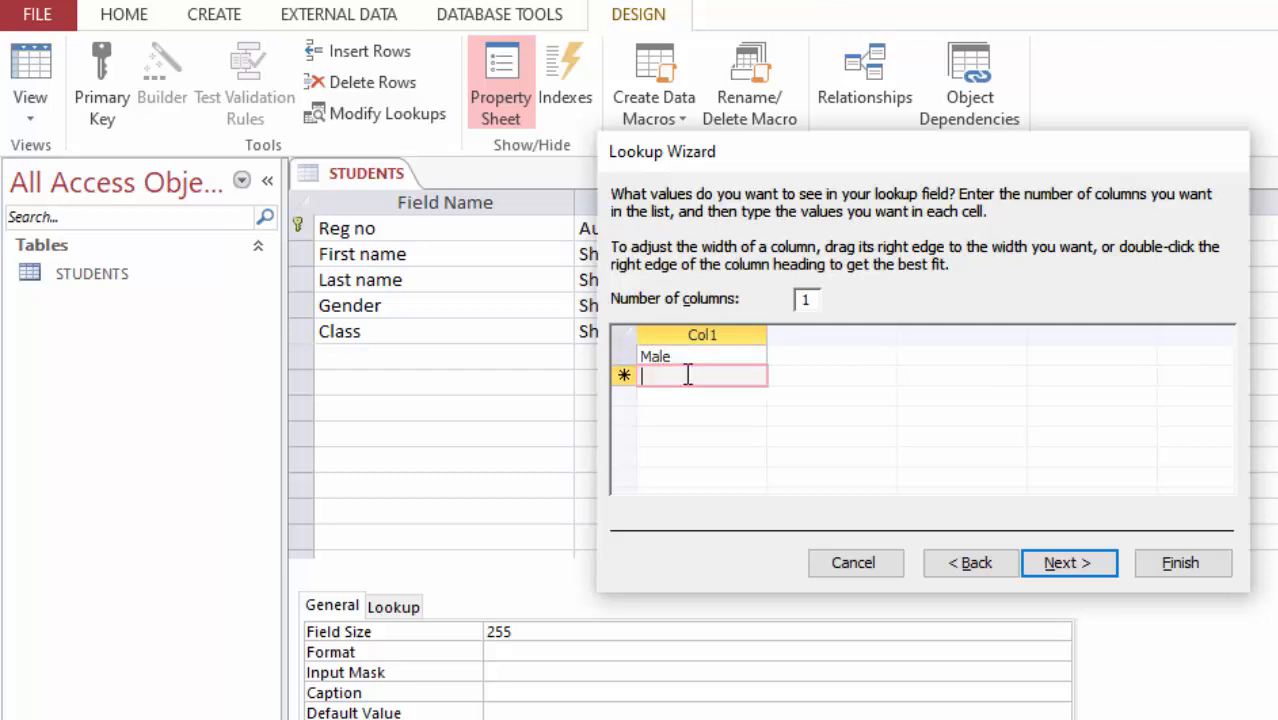
{"action": "type", "text": "Female"}
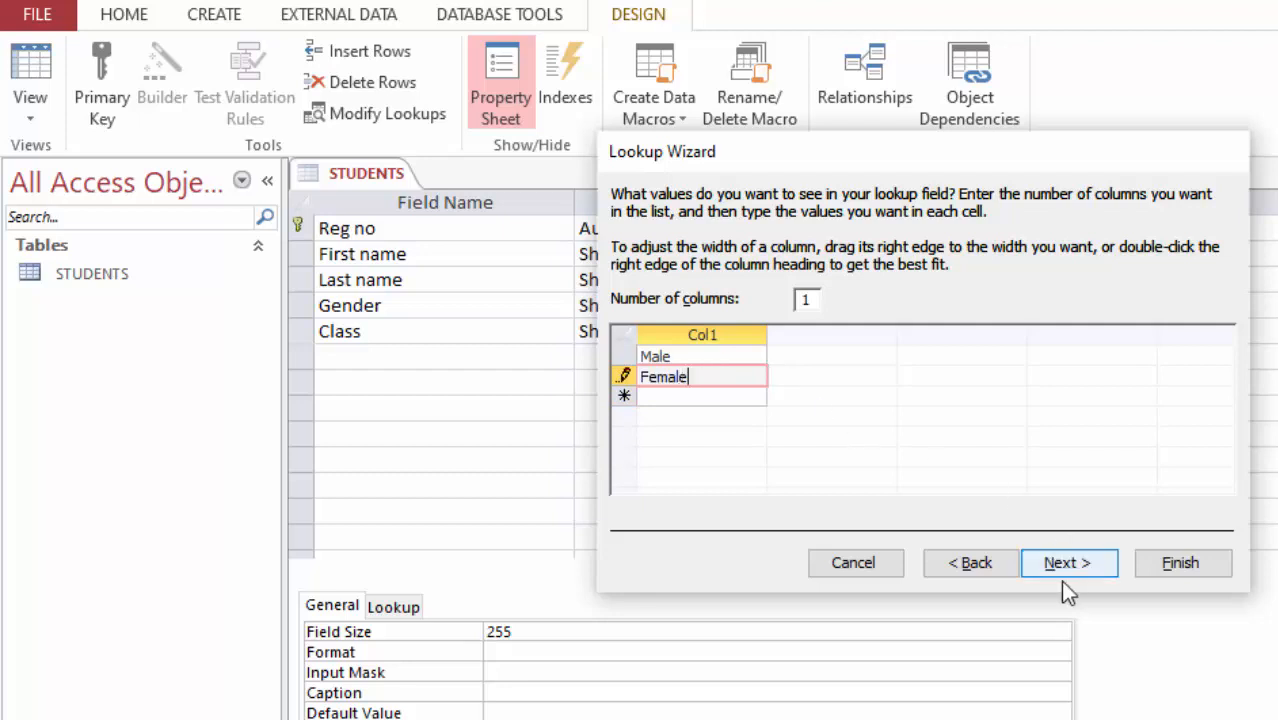
{"action": "left_click", "coordinate": [1063, 557]}
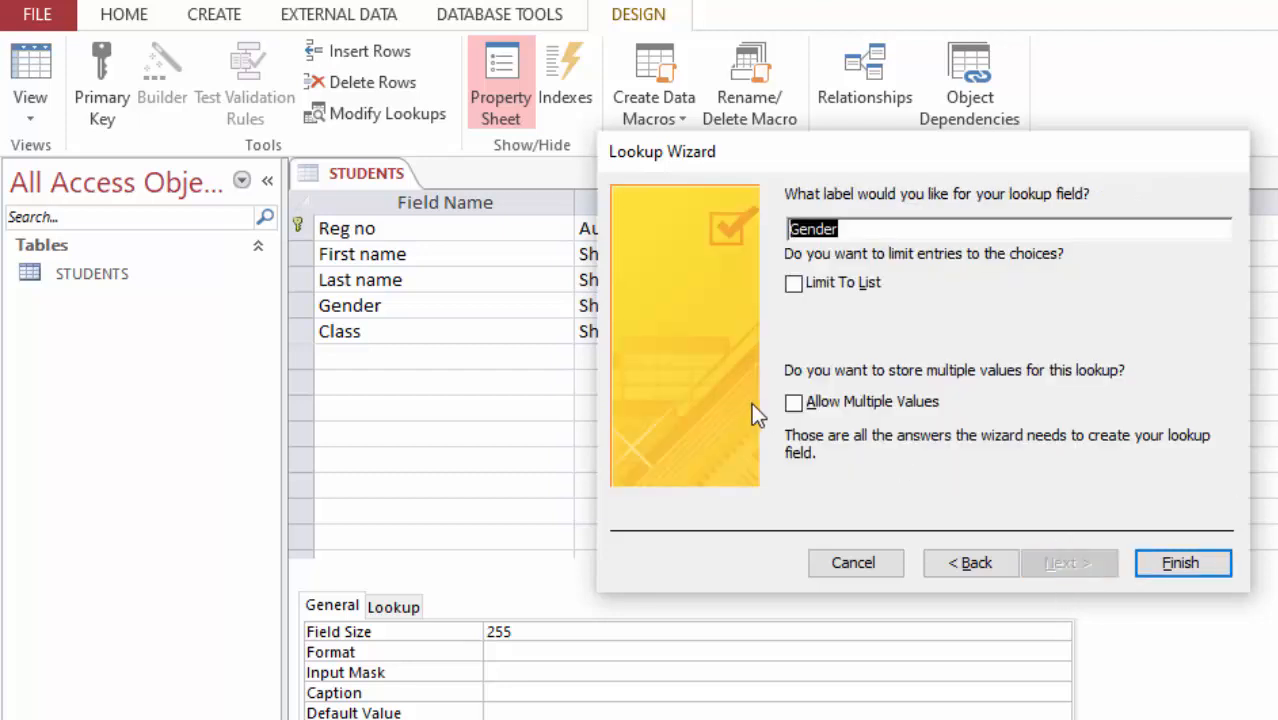
{"action": "left_click", "coordinate": [1184, 562]}
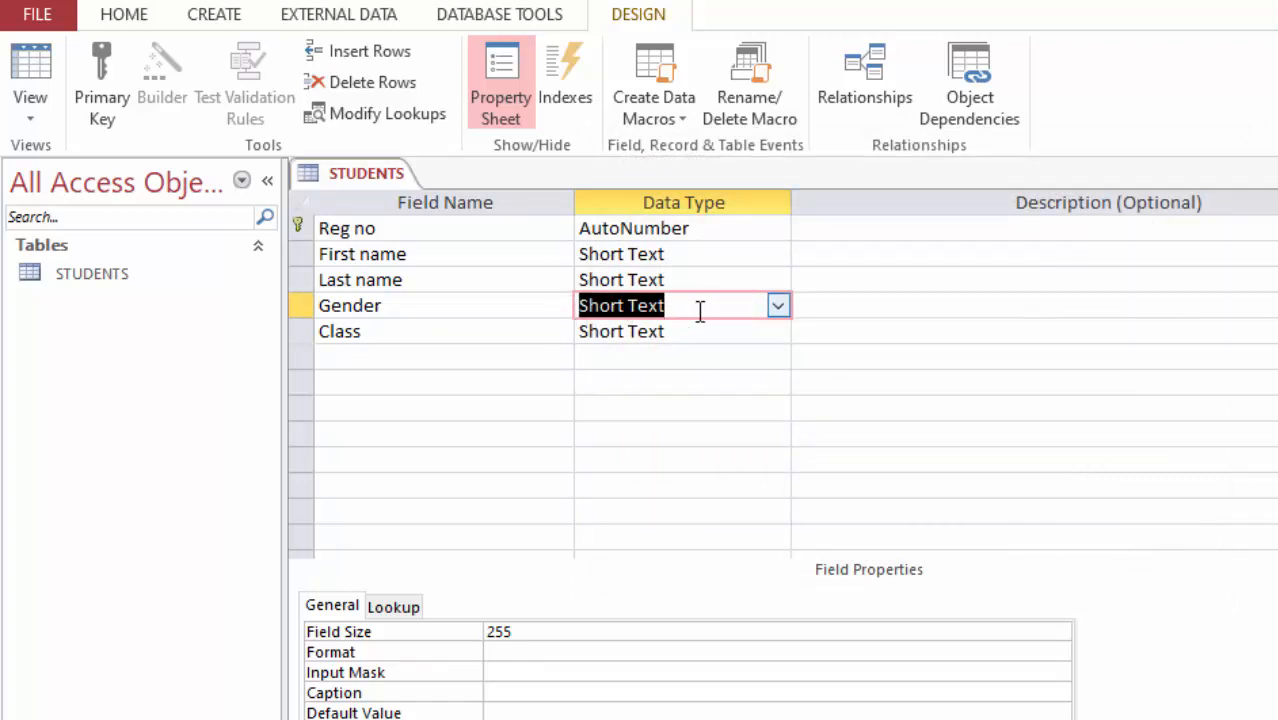
{"action": "left_click", "coordinate": [399, 331]}
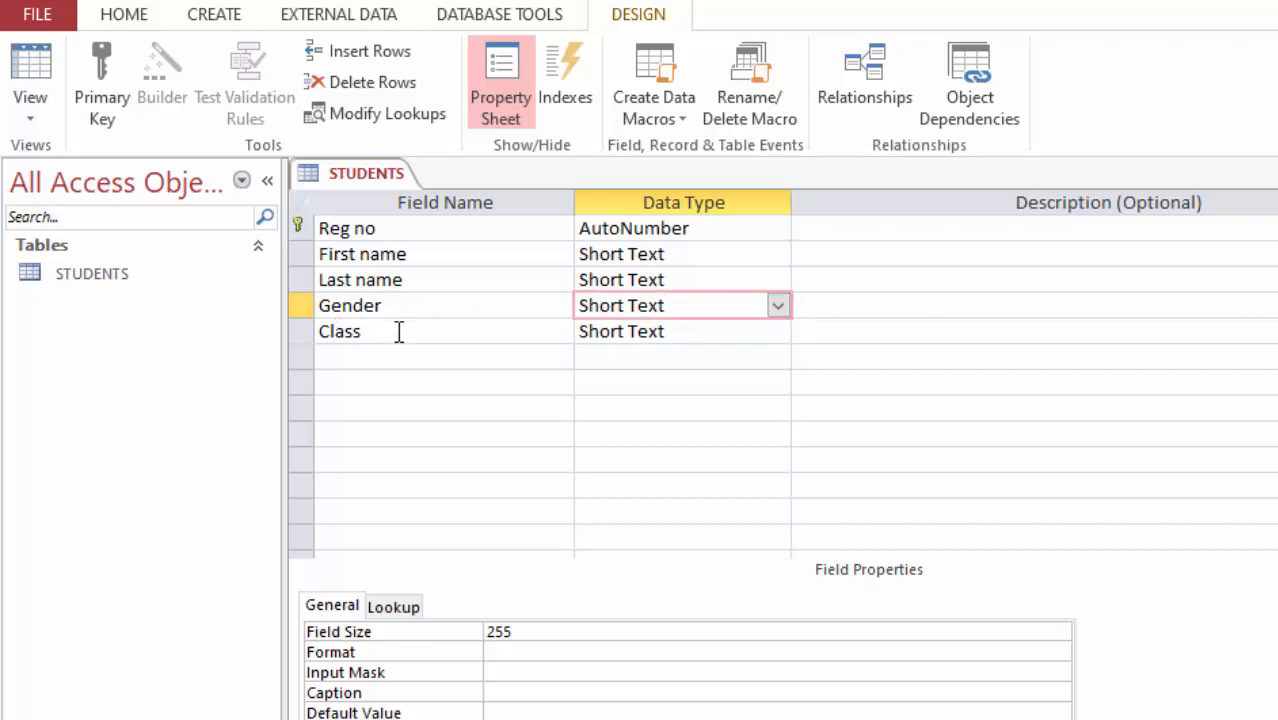
{"action": "left_click", "coordinate": [724, 331]}
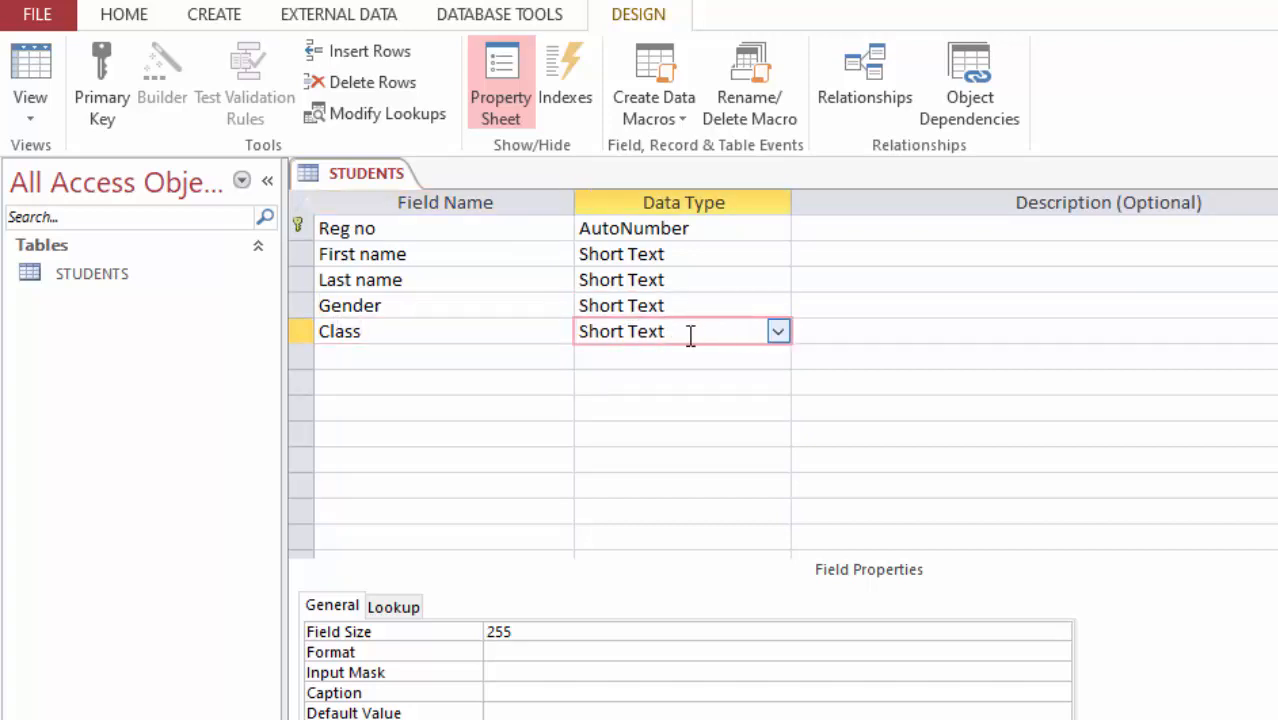
{"action": "left_click", "coordinate": [778, 333]}
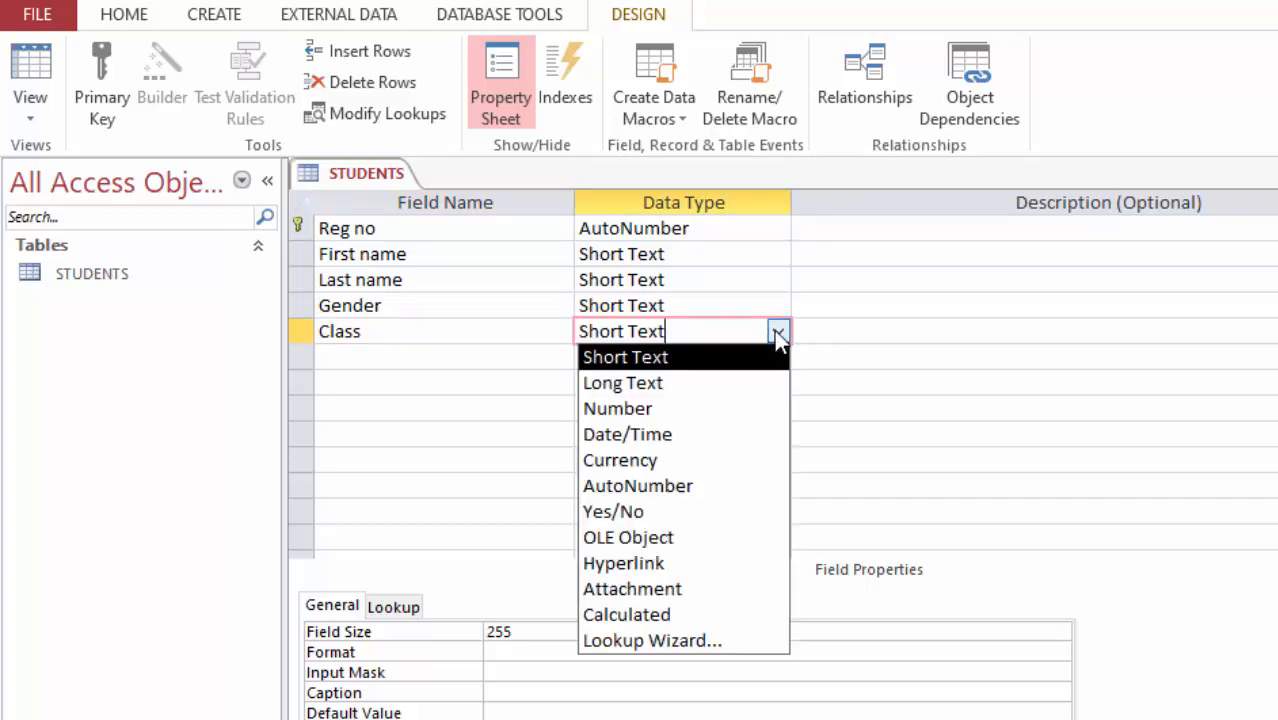
{"action": "left_click", "coordinate": [651, 641]}
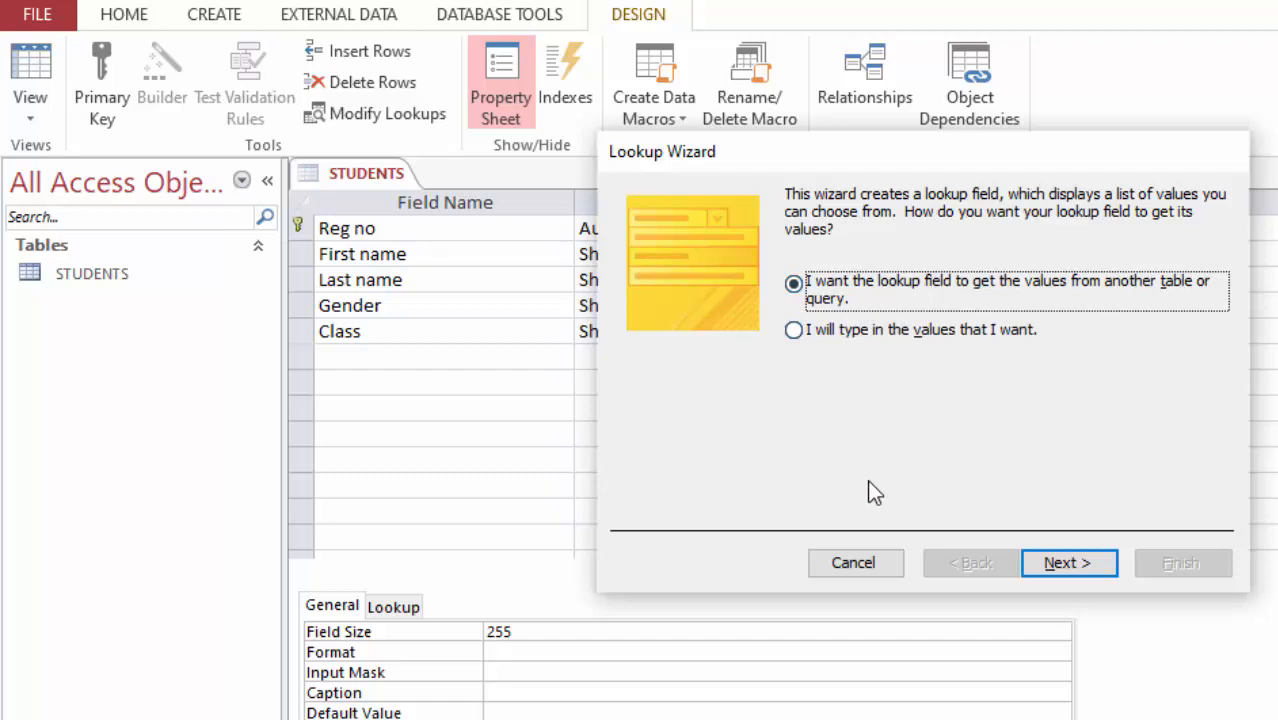
{"action": "left_click", "coordinate": [848, 565]}
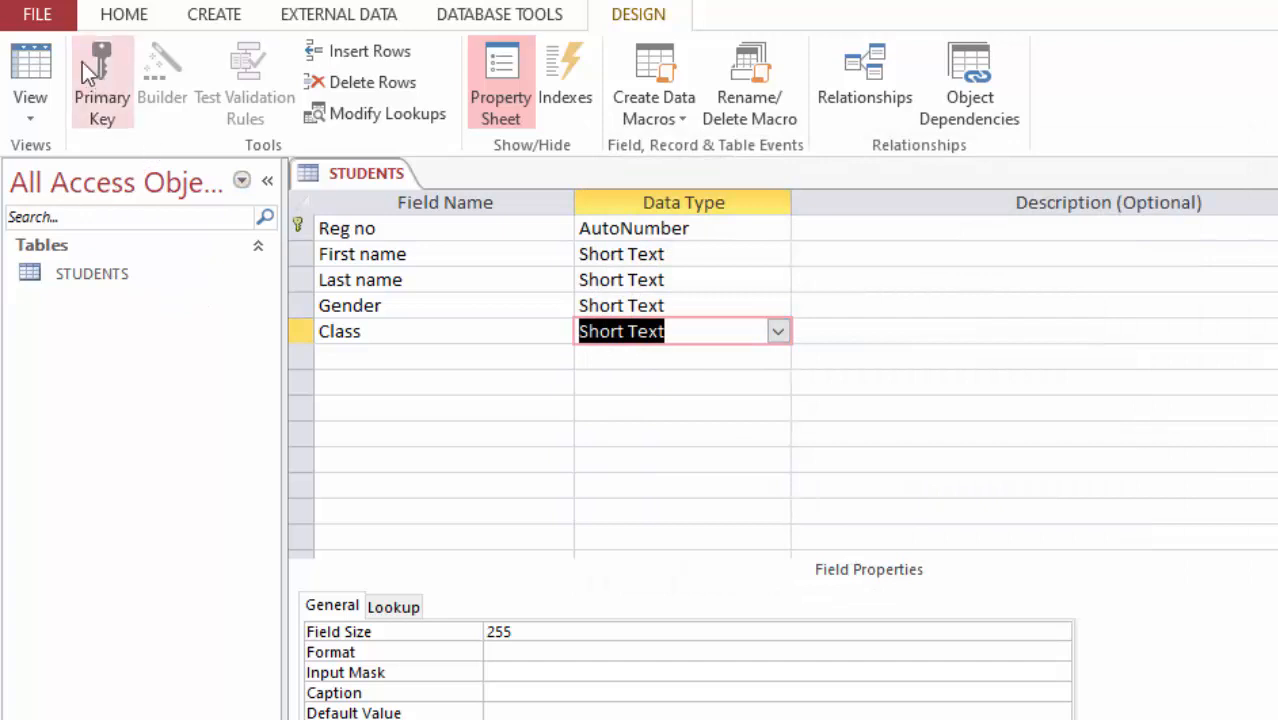
Step: Create a new table in Design View with a classno field of type AutoNumber and a class field of type Short Text
{"action": "left_click", "coordinate": [209, 18]}
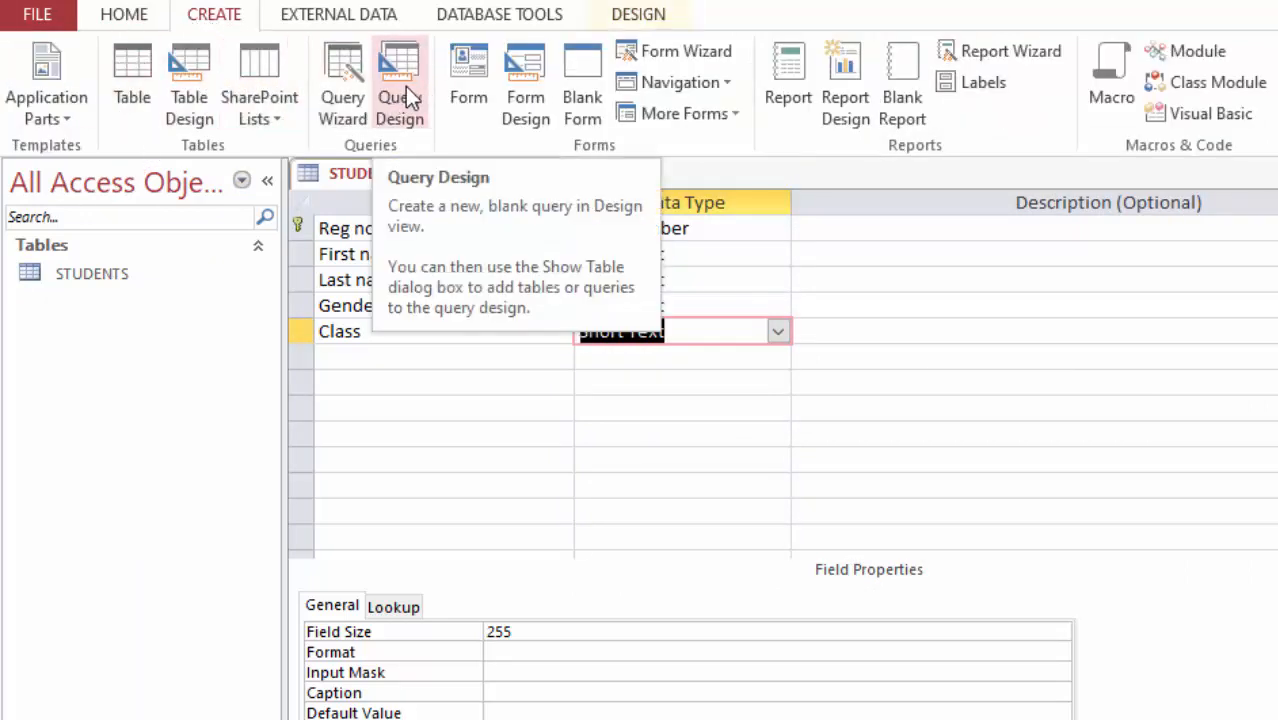
{"action": "left_click", "coordinate": [189, 85]}
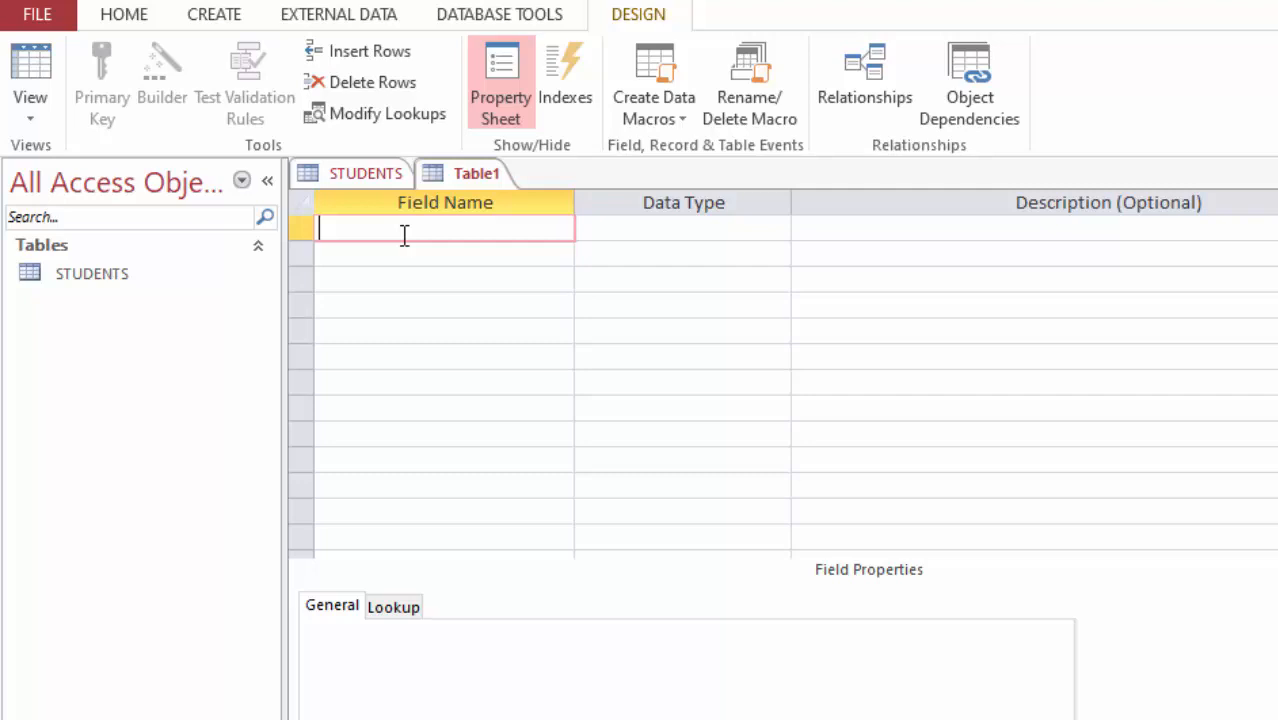
{"action": "type", "text": "lassno"}
{"action": "left_click", "coordinate": [736, 228]}
{"action": "left_click", "coordinate": [778, 228]}
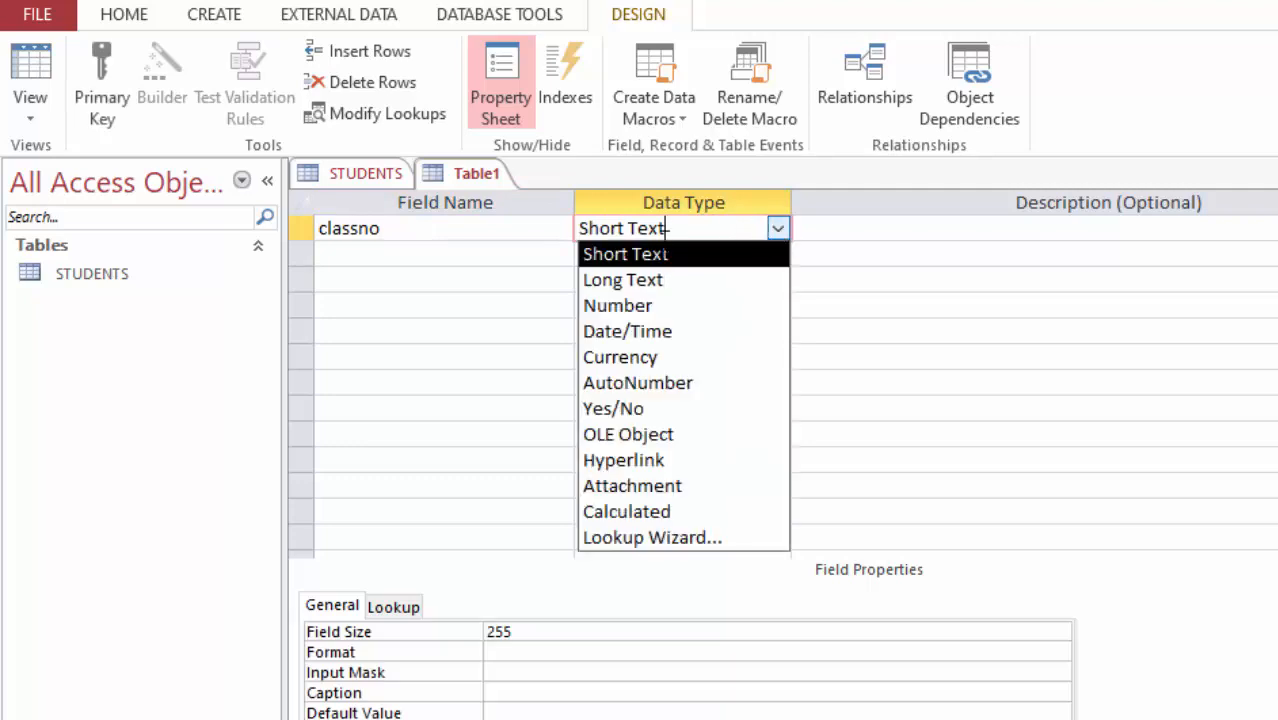
{"action": "left_click", "coordinate": [356, 255]}
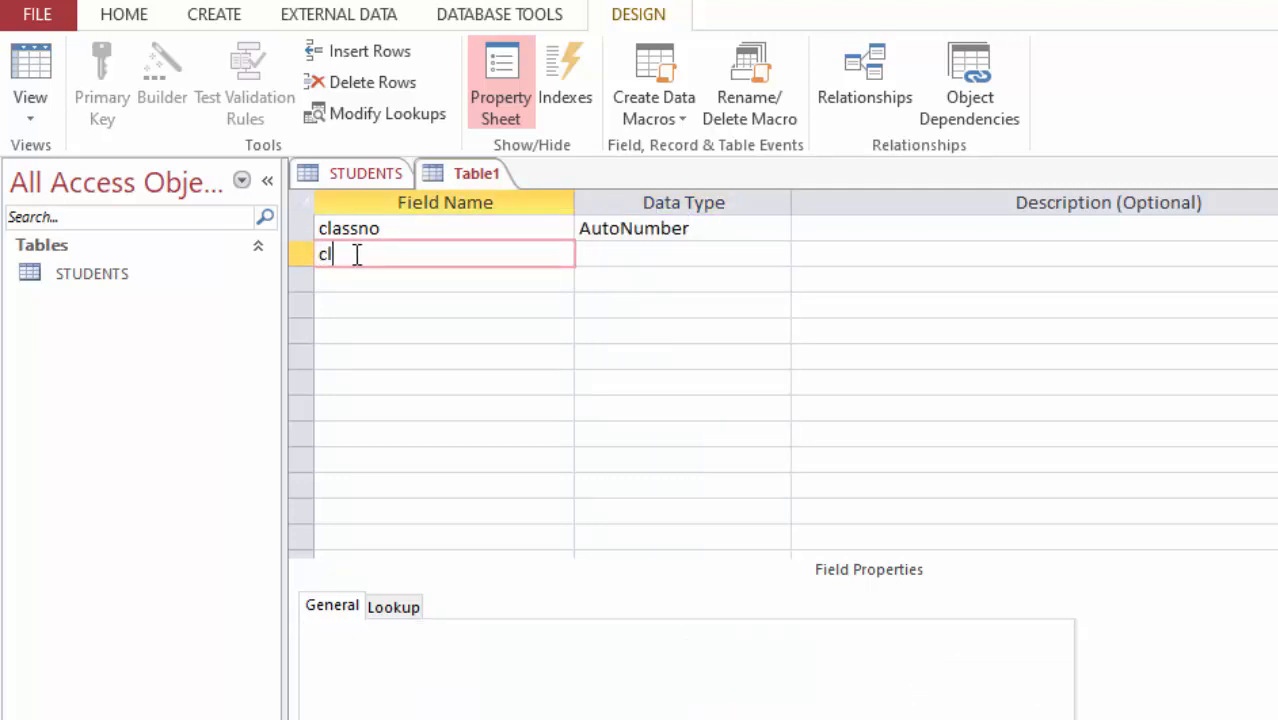
{"action": "left_click", "coordinate": [632, 254]}
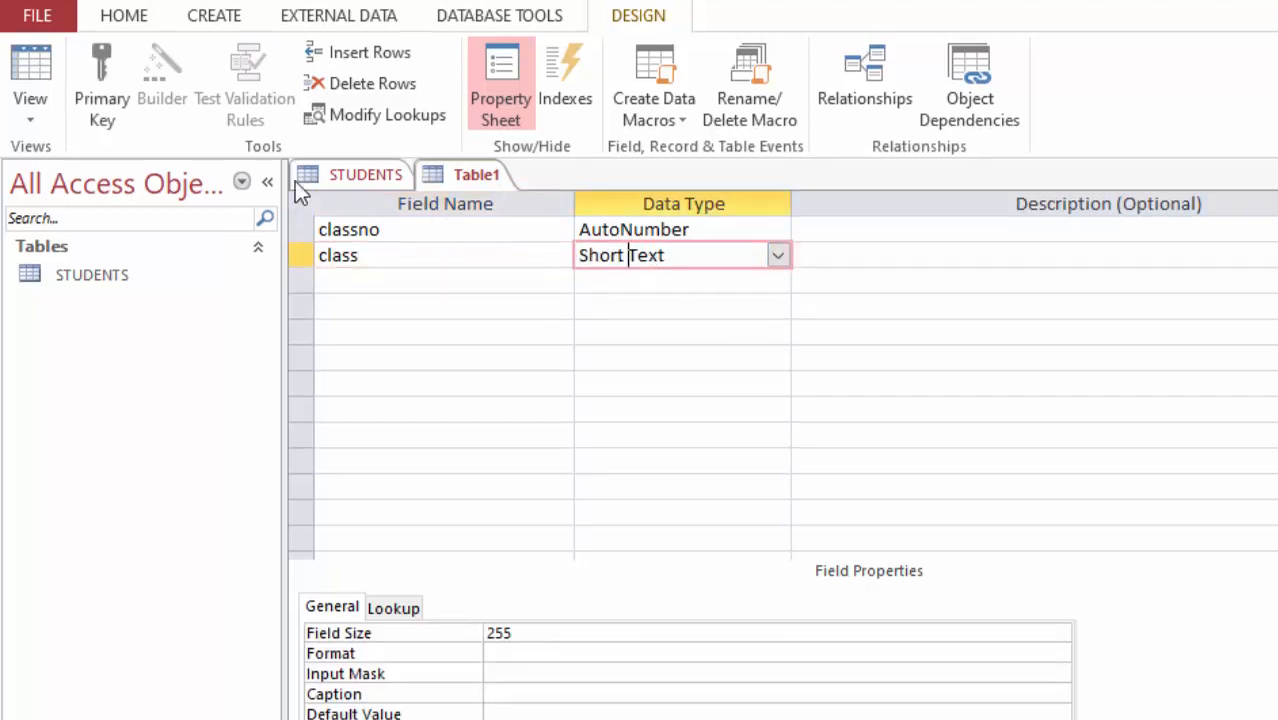
{"action": "key", "text": "ctrl+s"}
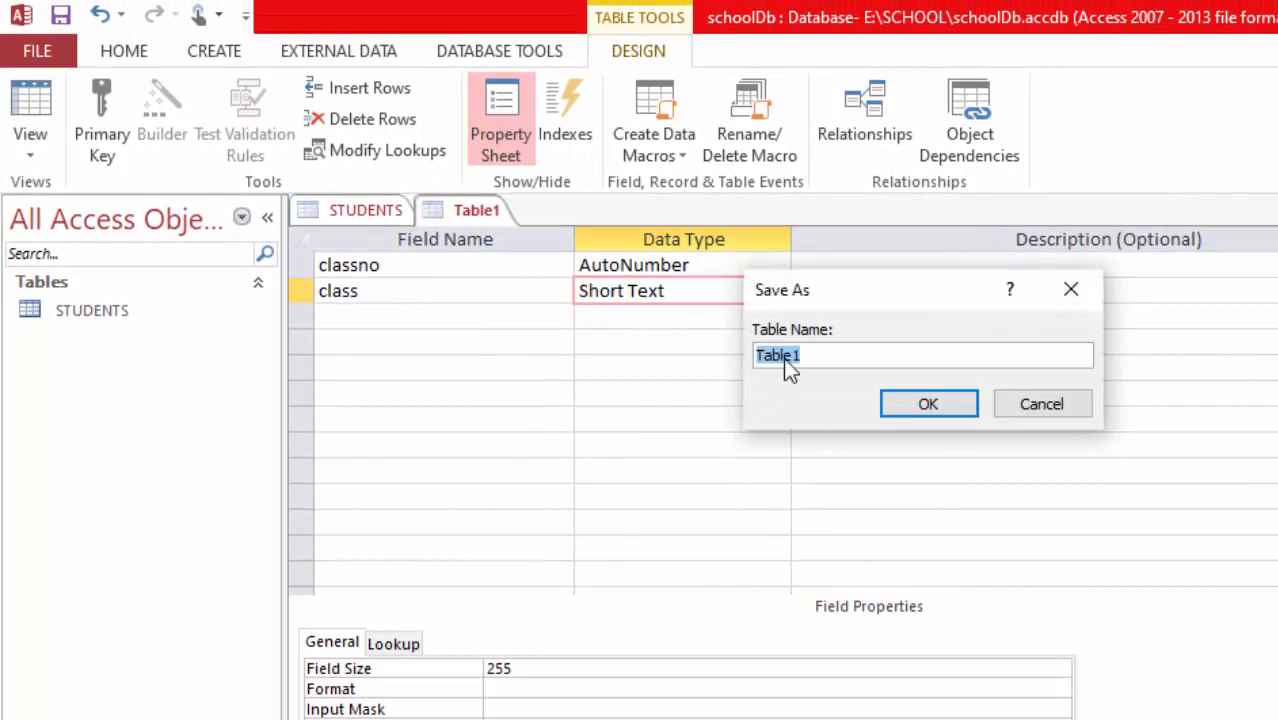
{"action": "type", "text": "Cla"}
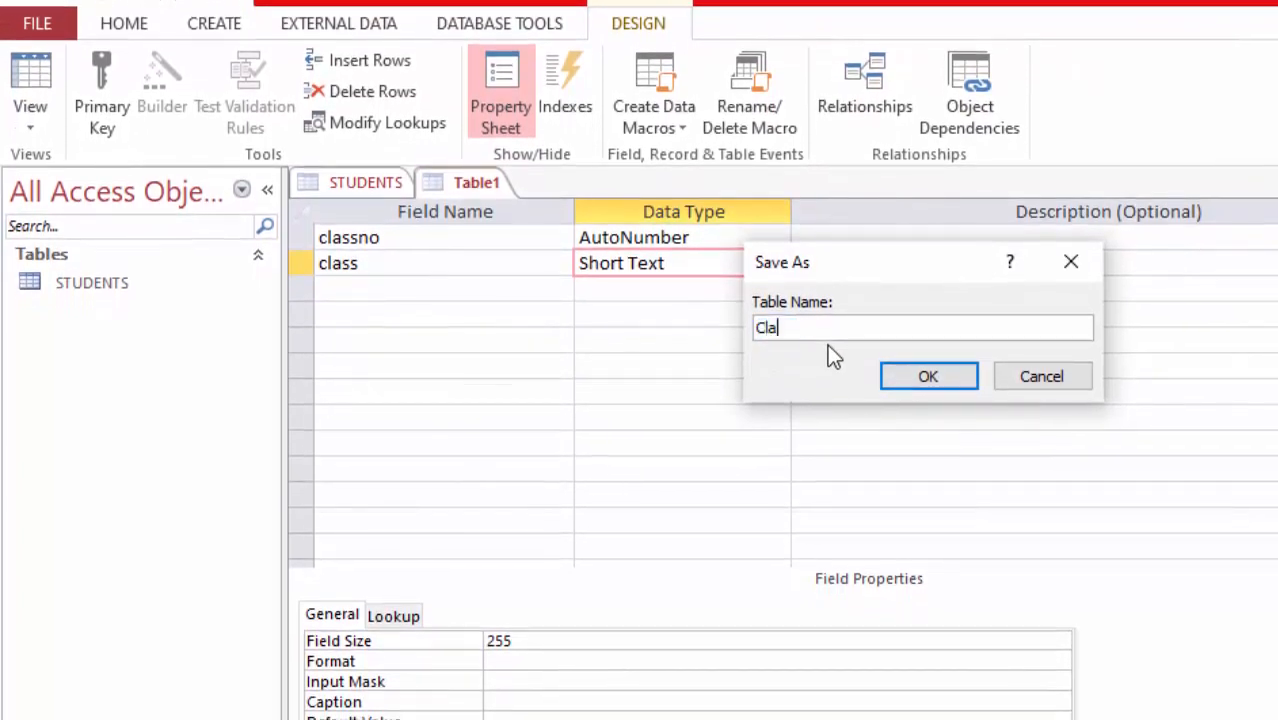
{"action": "type", "text": "sses"}
{"action": "left_click", "coordinate": [927, 375]}
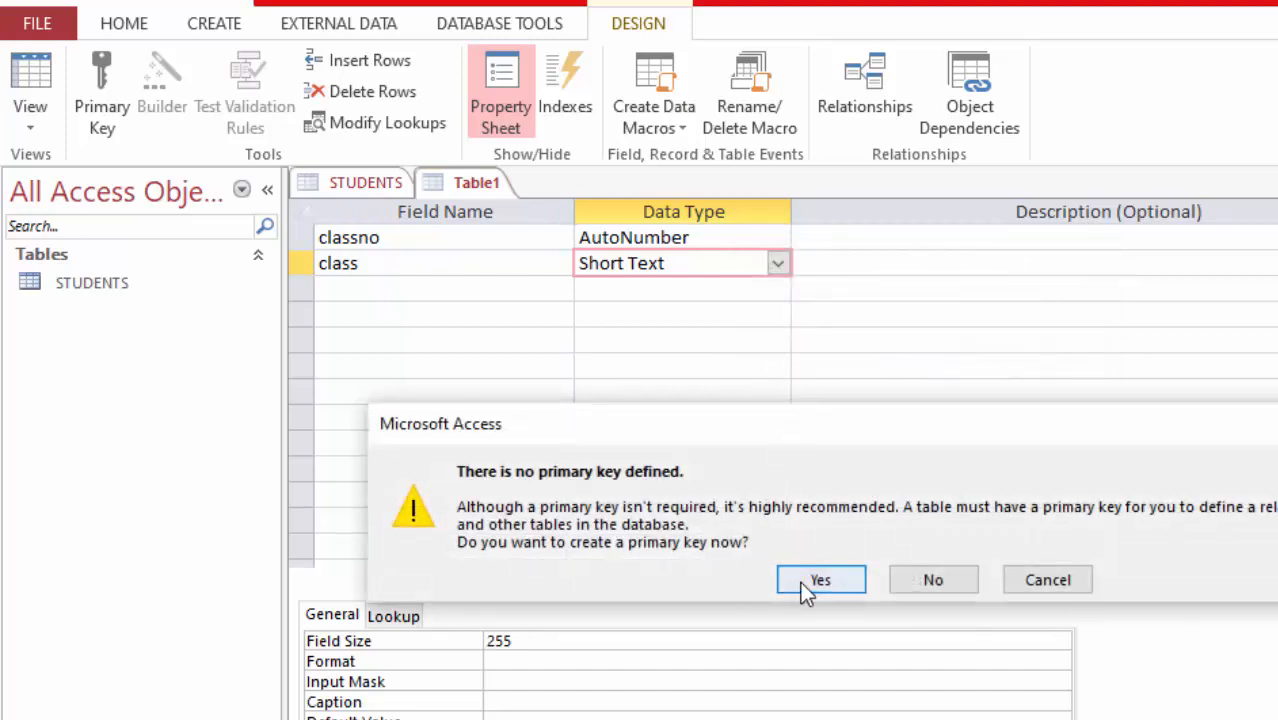
{"action": "left_click", "coordinate": [1058, 580]}
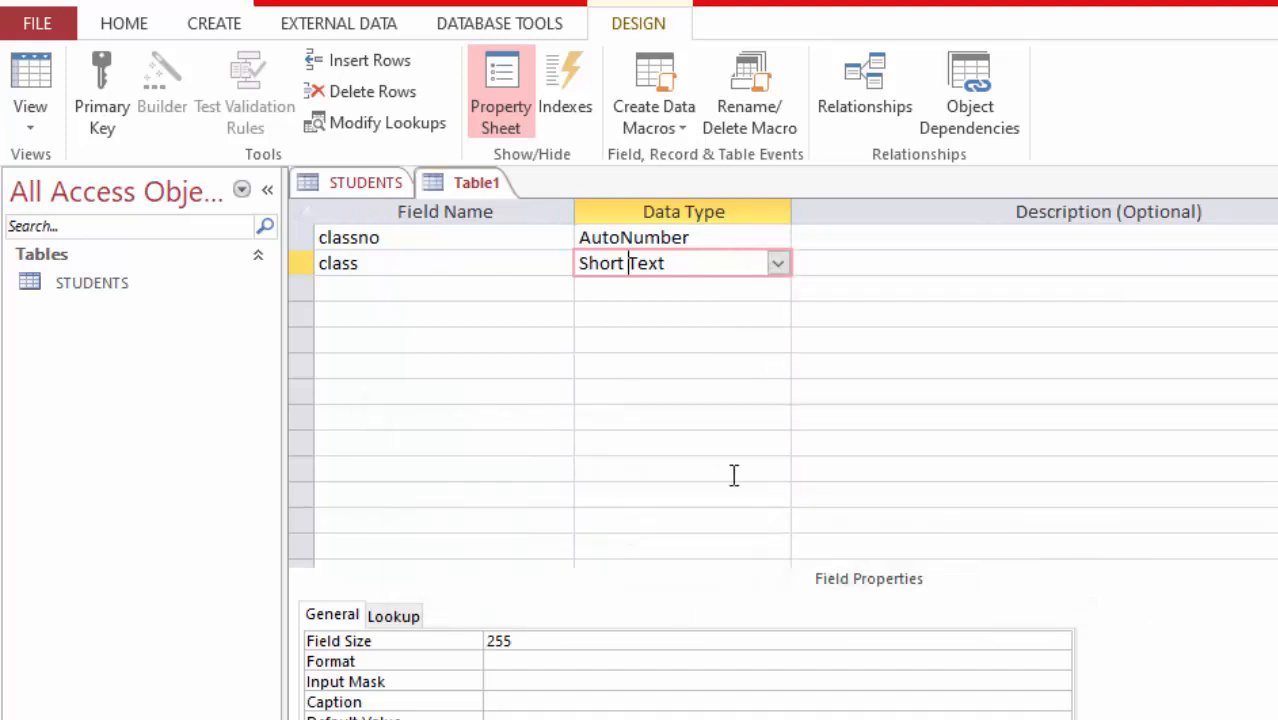
Step: Set classno as the primary key and save the table as Classes
{"action": "right_click", "coordinate": [297, 238]}
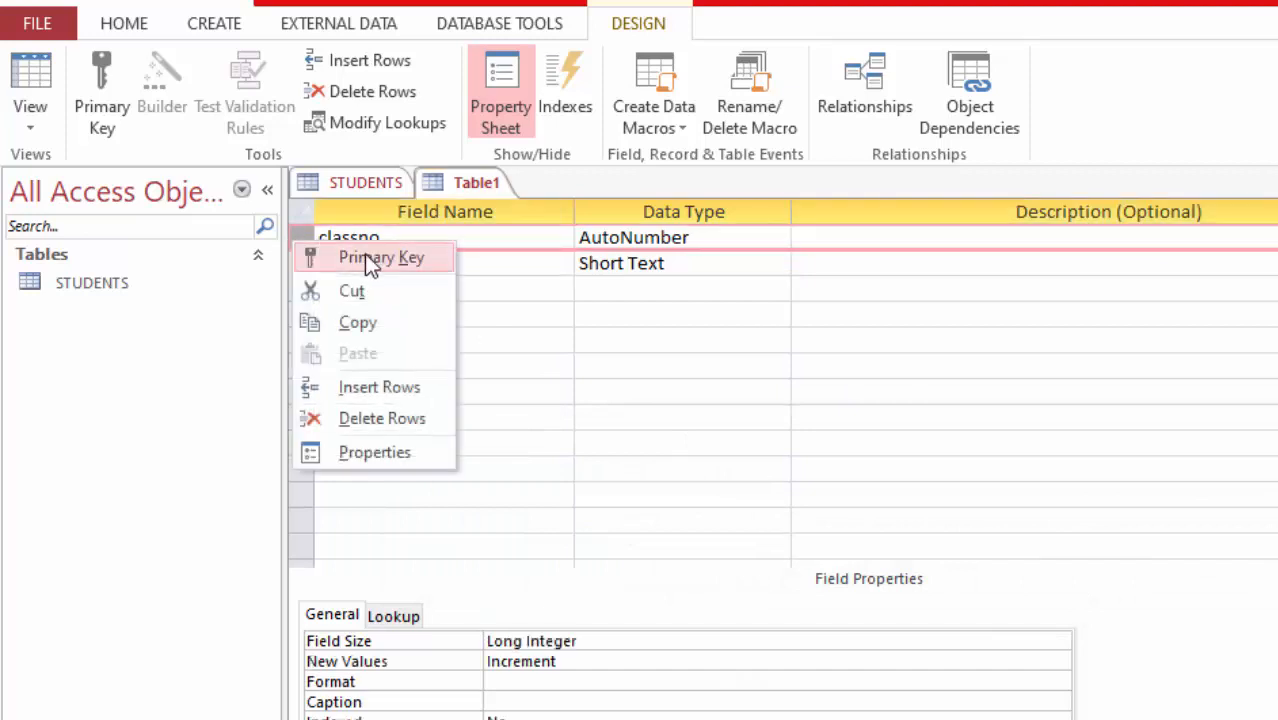
{"action": "left_click", "coordinate": [340, 257]}
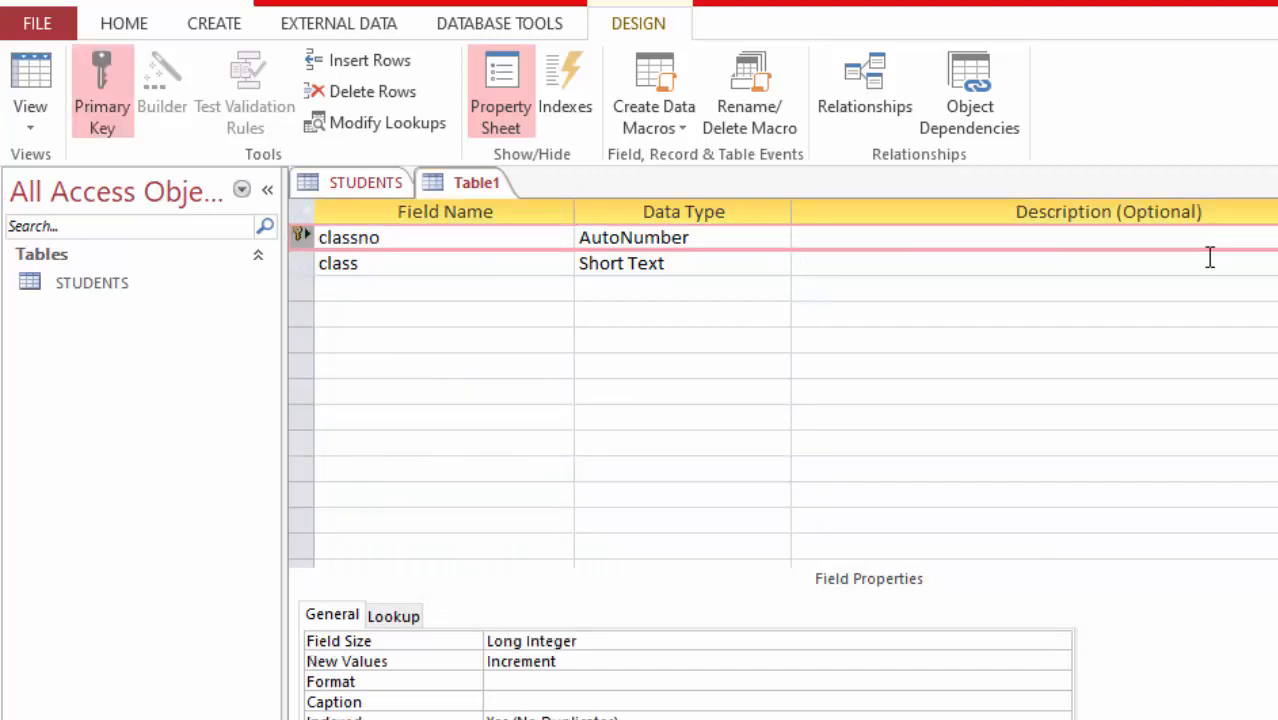
{"action": "left_click", "coordinate": [65, 2]}
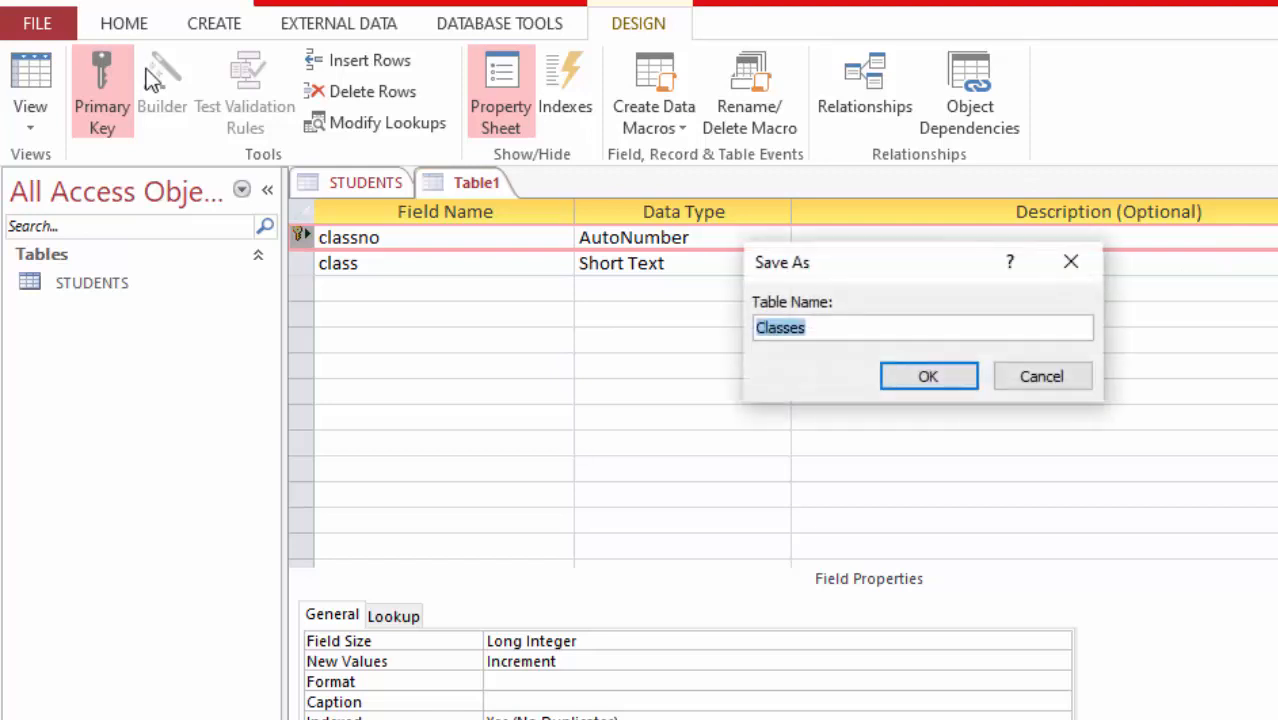
{"action": "left_click", "coordinate": [928, 377]}
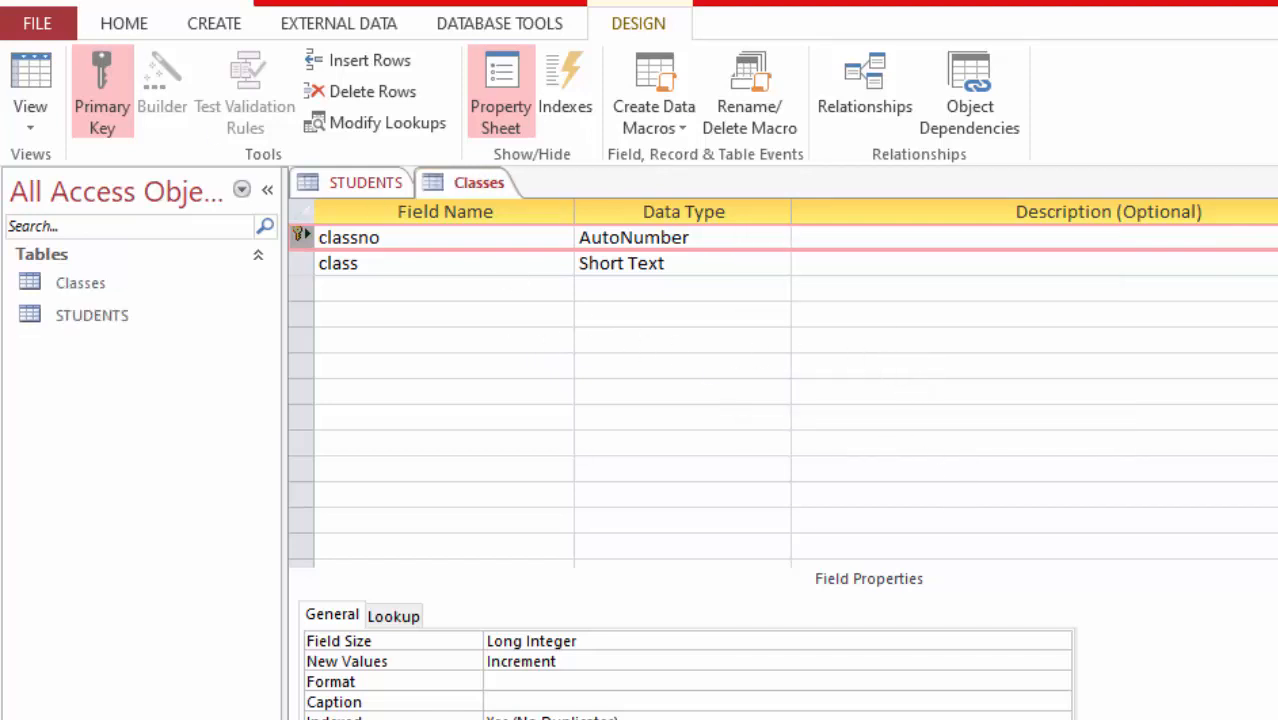
Step: Open the Classes table and enter the class records Grade 1, Grade 2, Grade 3 and Grade 4
{"action": "key", "text": "ctrl+w"}
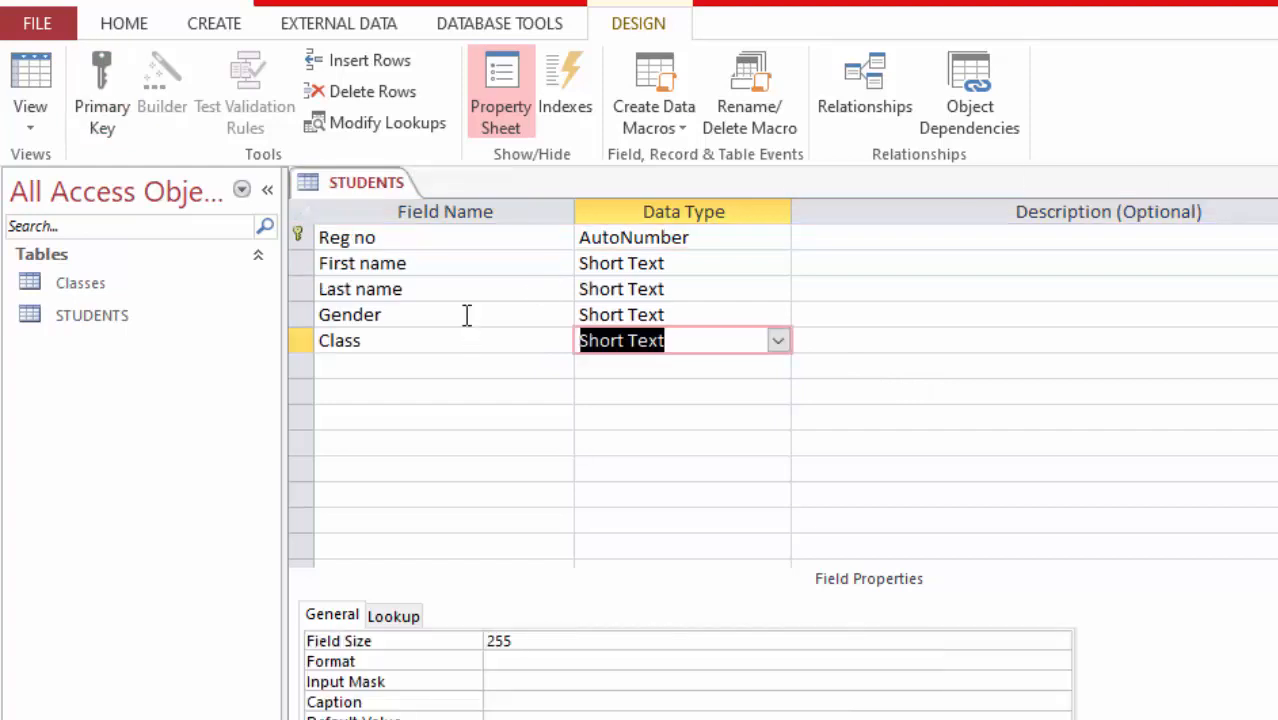
{"action": "double_click", "coordinate": [82, 283]}
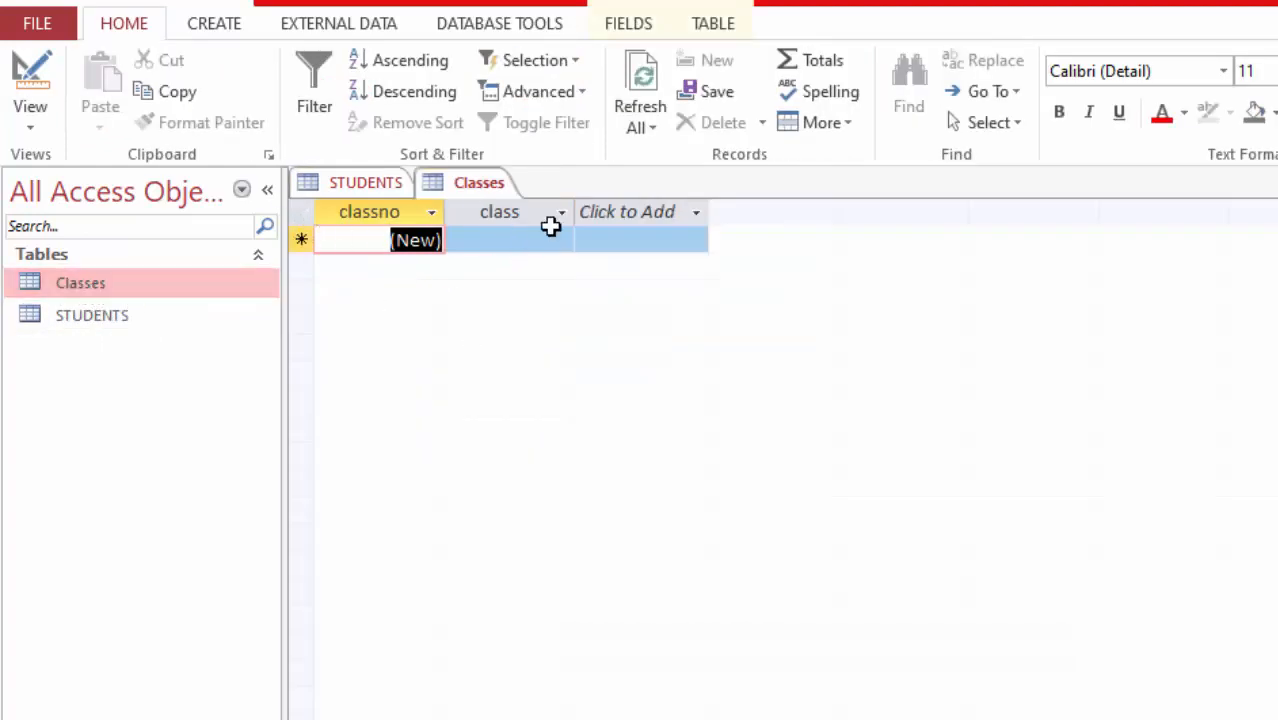
{"action": "left_click", "coordinate": [505, 240]}
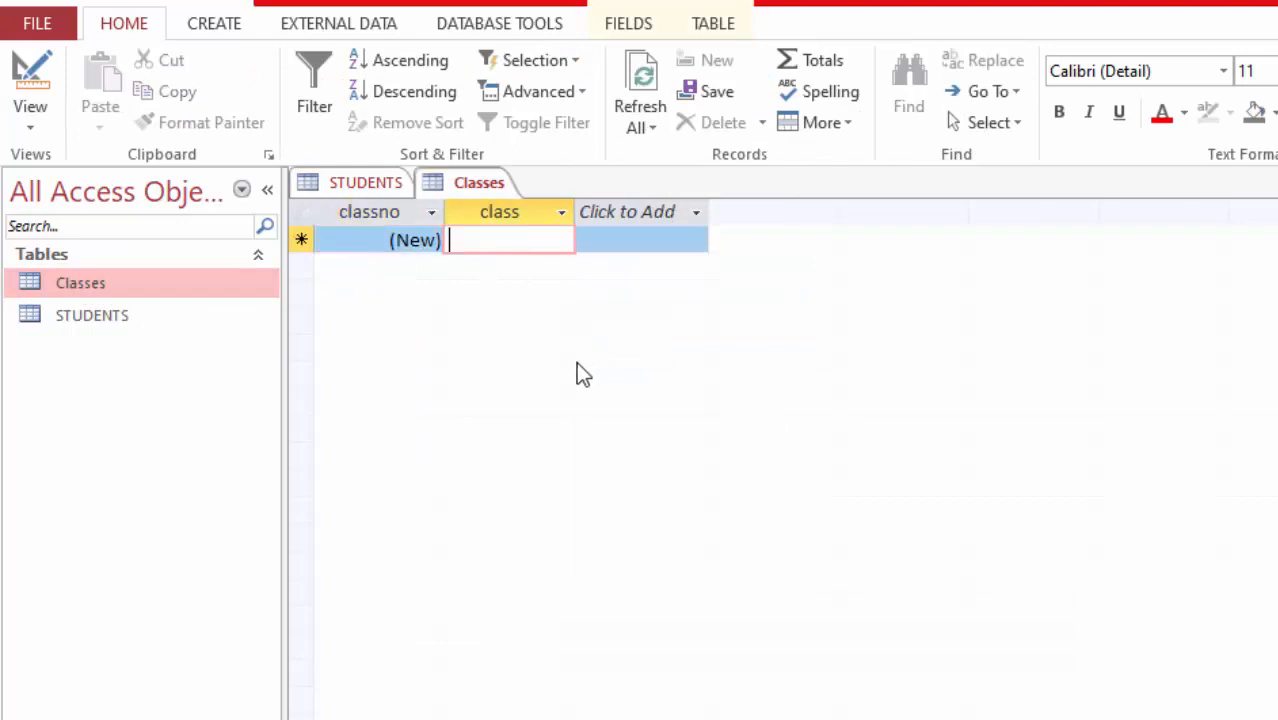
{"action": "type", "text": "Grade 1"}
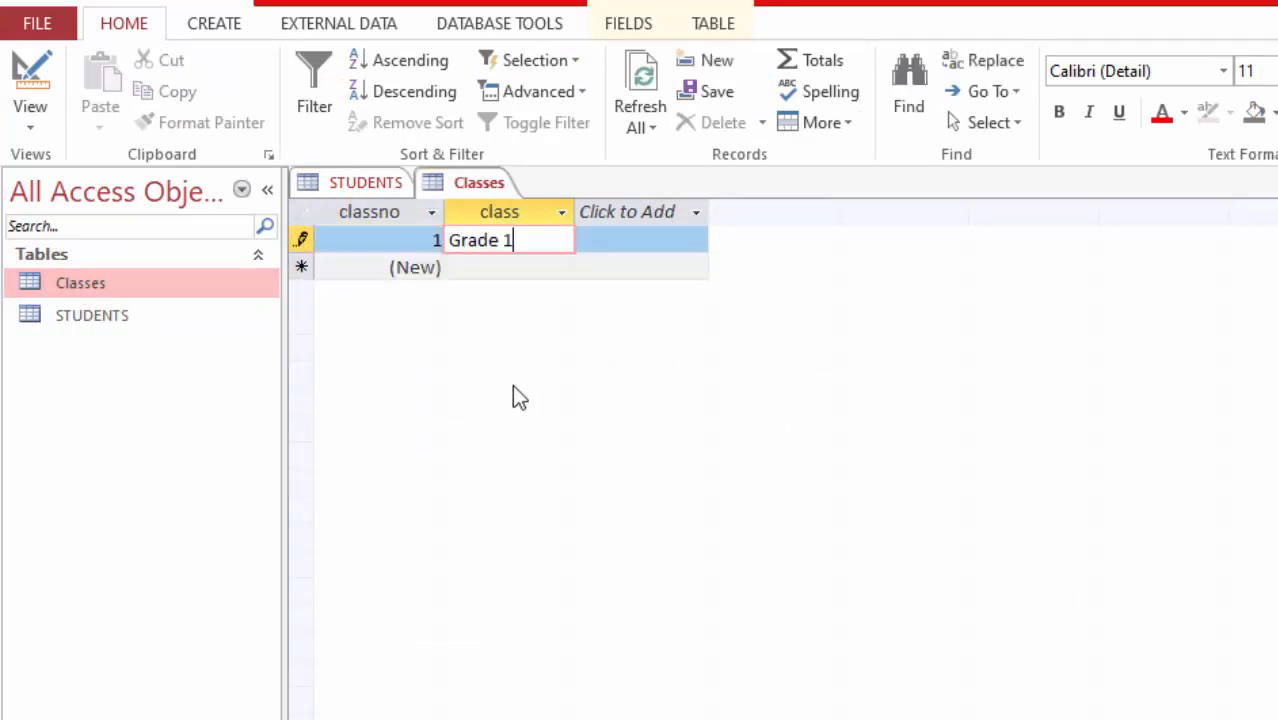
{"action": "left_click", "coordinate": [492, 268]}
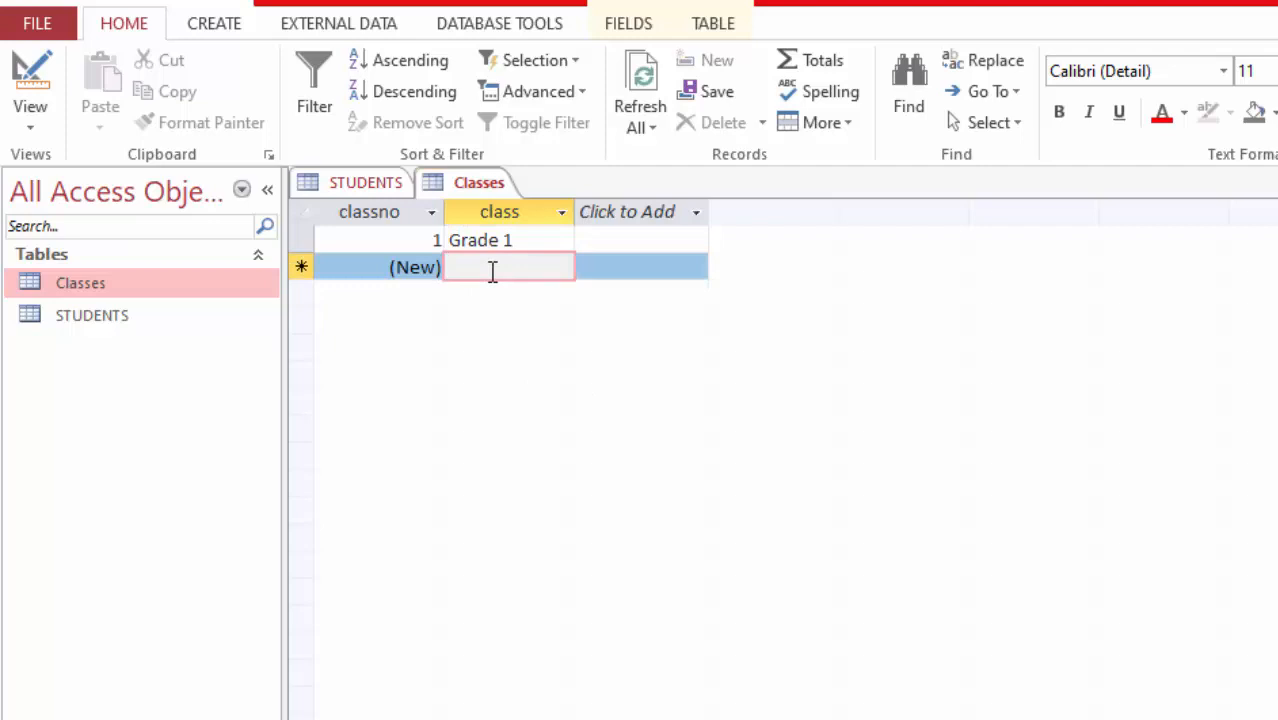
{"action": "type", "text": "Grade 2"}
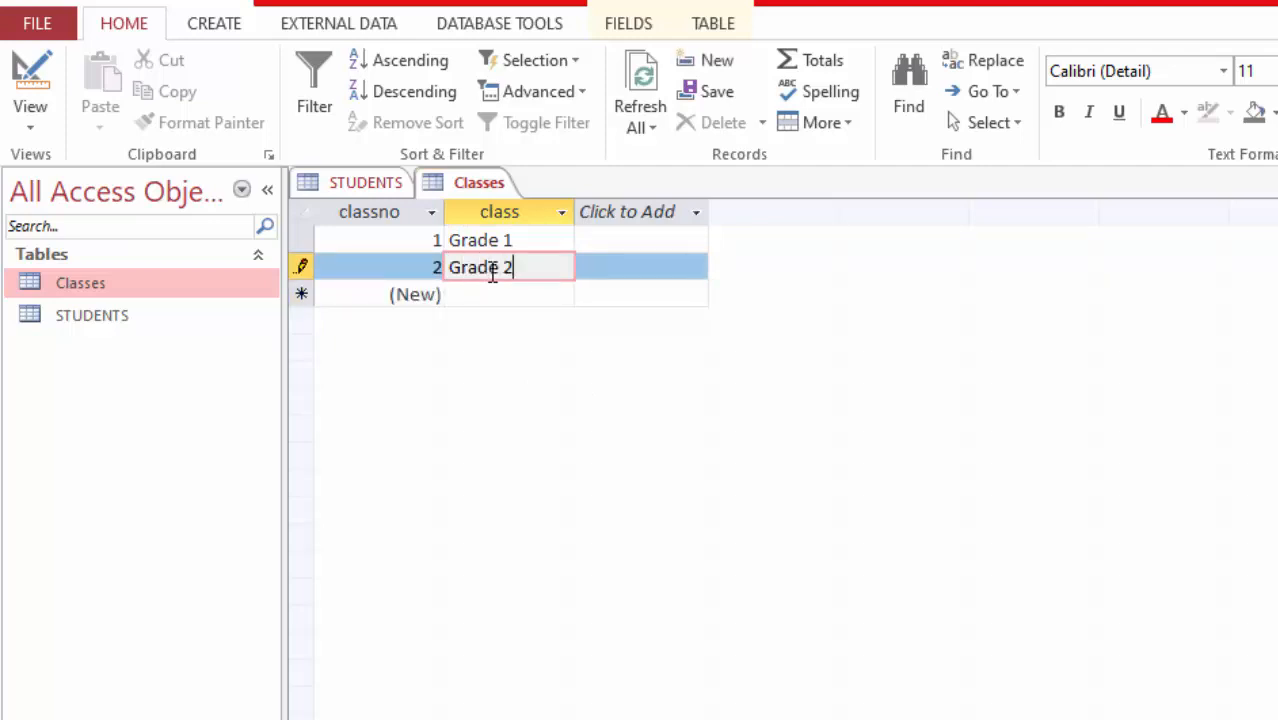
{"action": "left_click", "coordinate": [462, 294]}
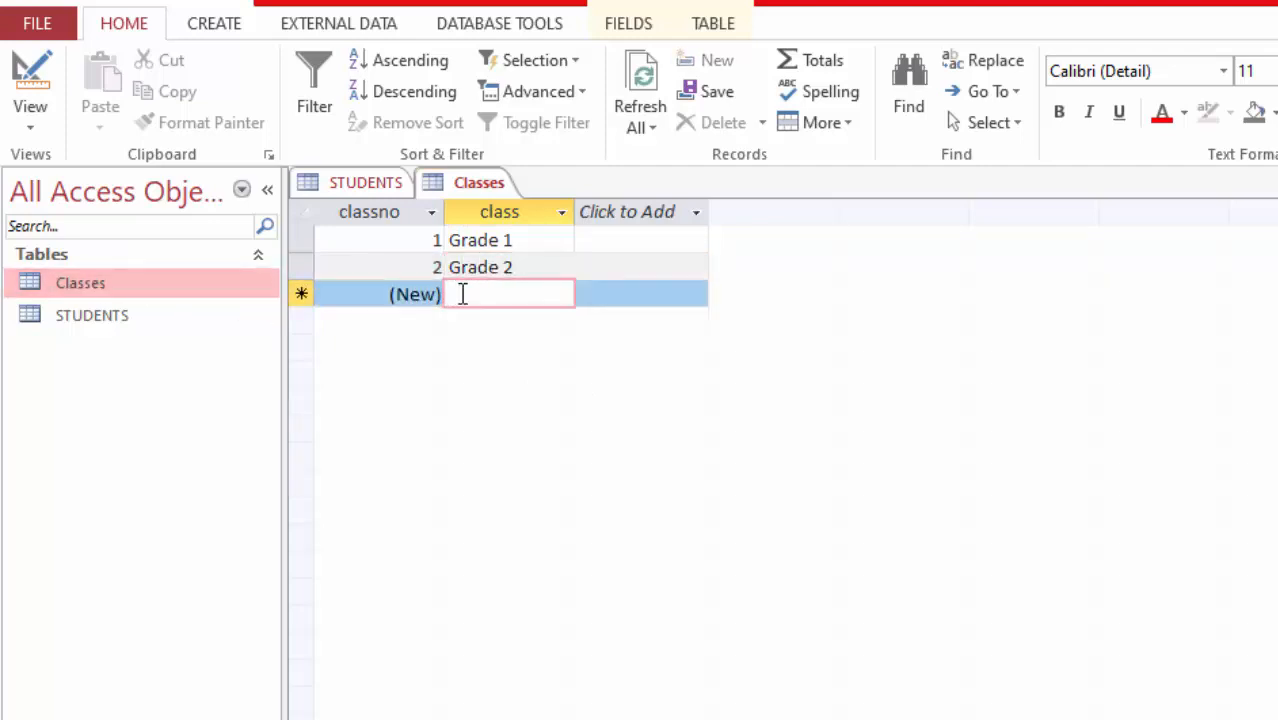
{"action": "type", "text": "Grade 3"}
{"action": "left_click", "coordinate": [482, 320]}
{"action": "type", "text": "Grad"}
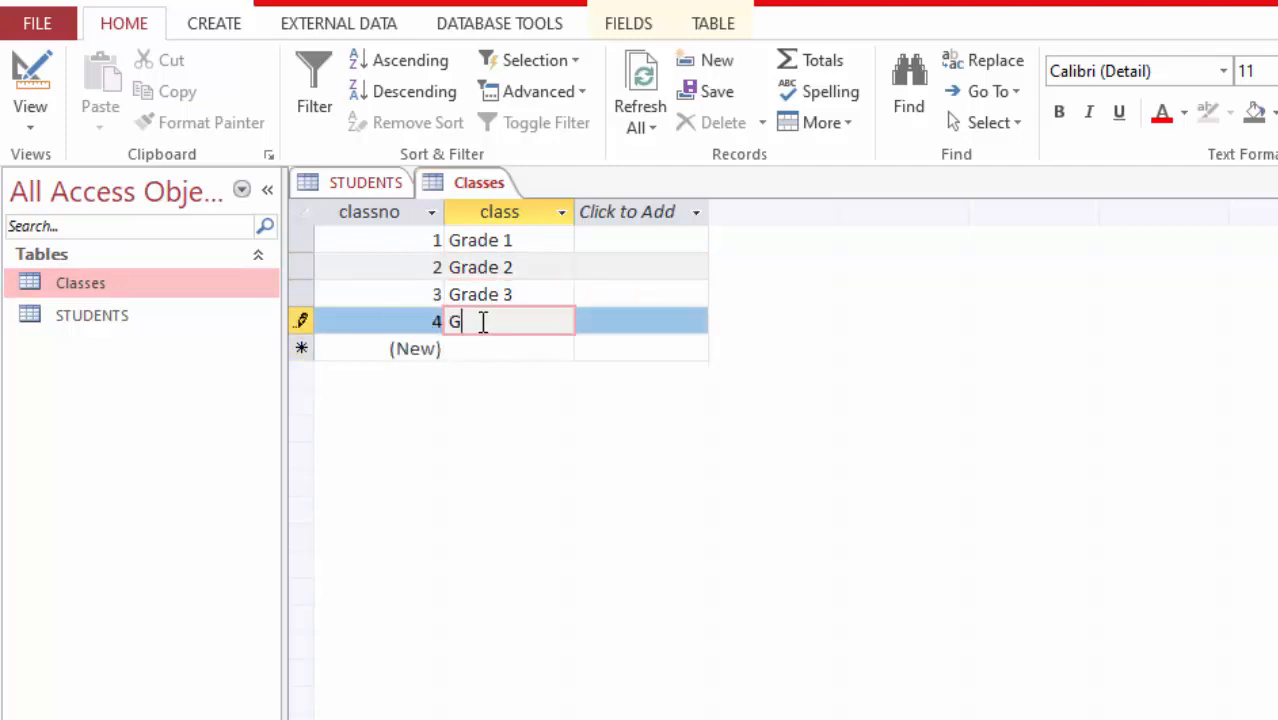
{"action": "type", "text": "e 4"}
{"action": "left_click_drag", "start_coordinate": [532, 243], "coordinate": [531, 263]}
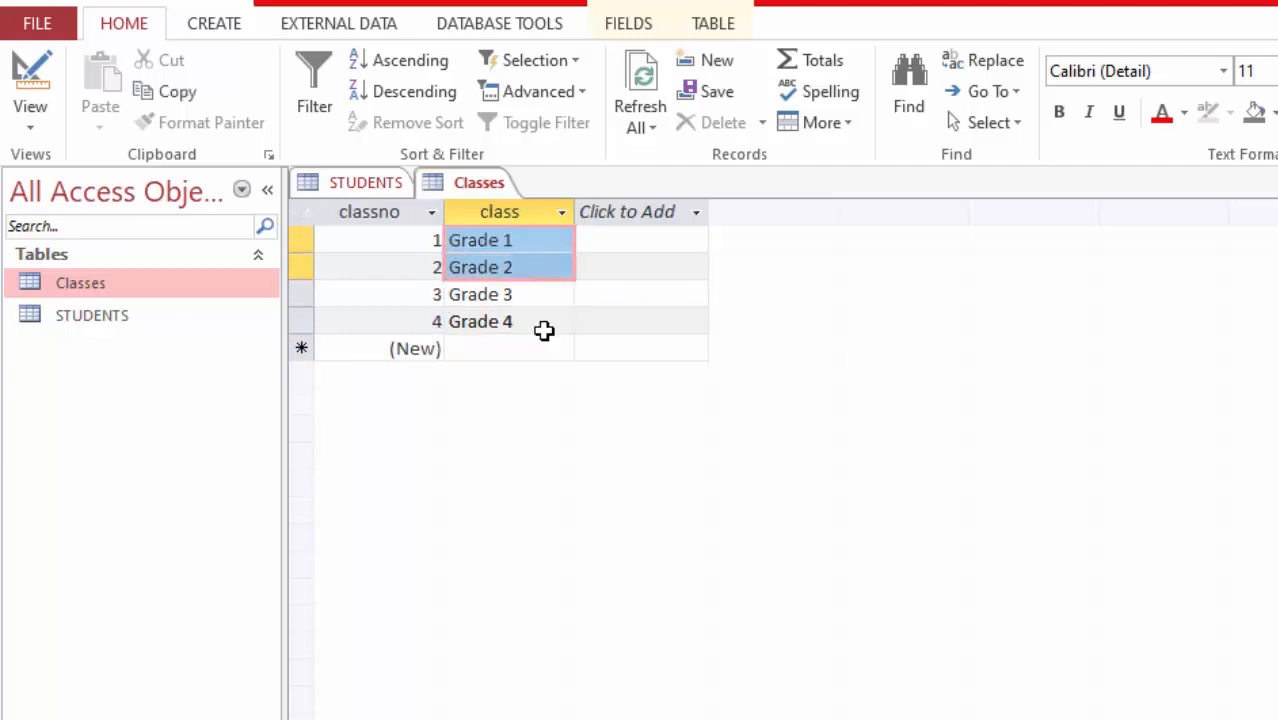
{"action": "left_click", "coordinate": [550, 293]}
{"action": "left_click", "coordinate": [556, 241]}
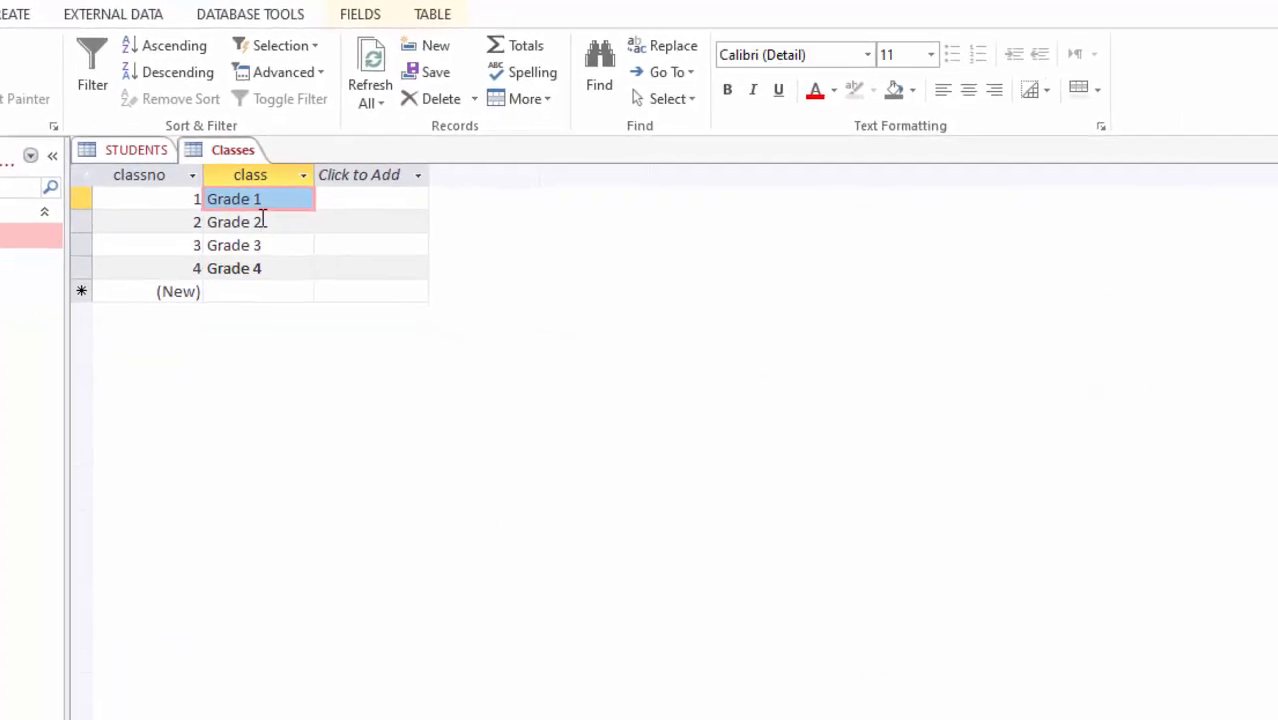
{"action": "left_click", "coordinate": [264, 224]}
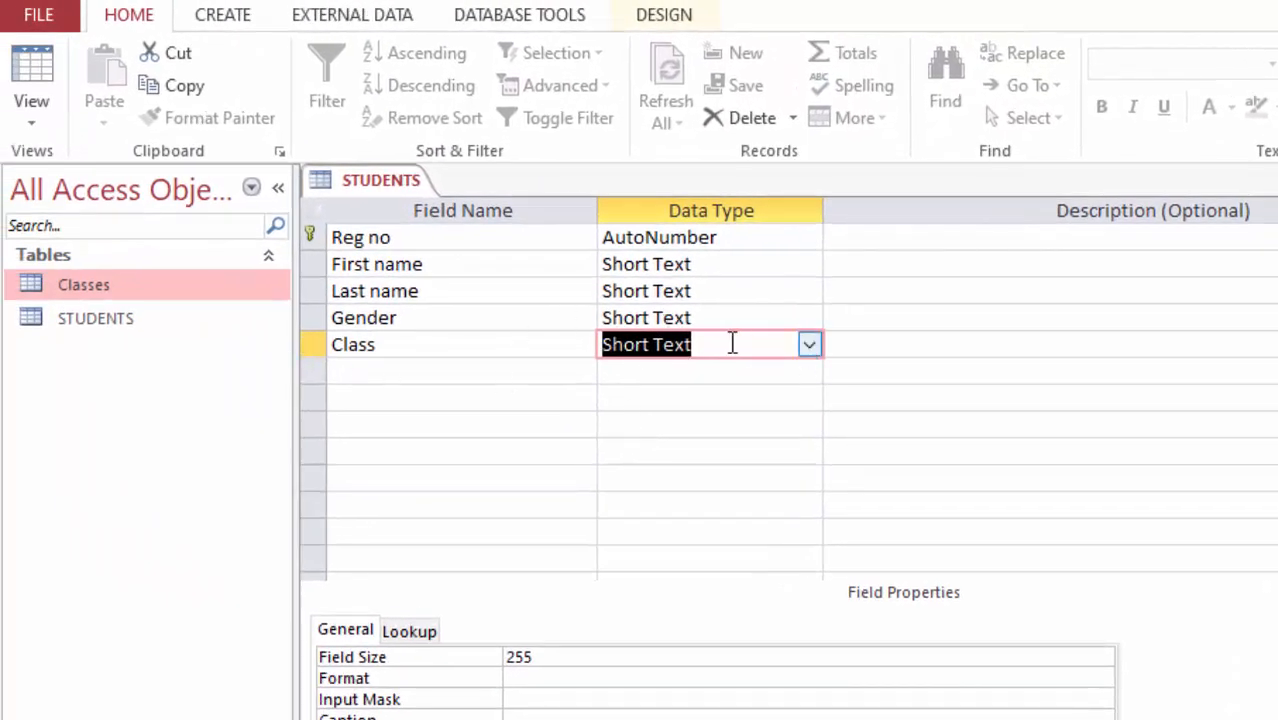
{"action": "double_click", "coordinate": [111, 285]}
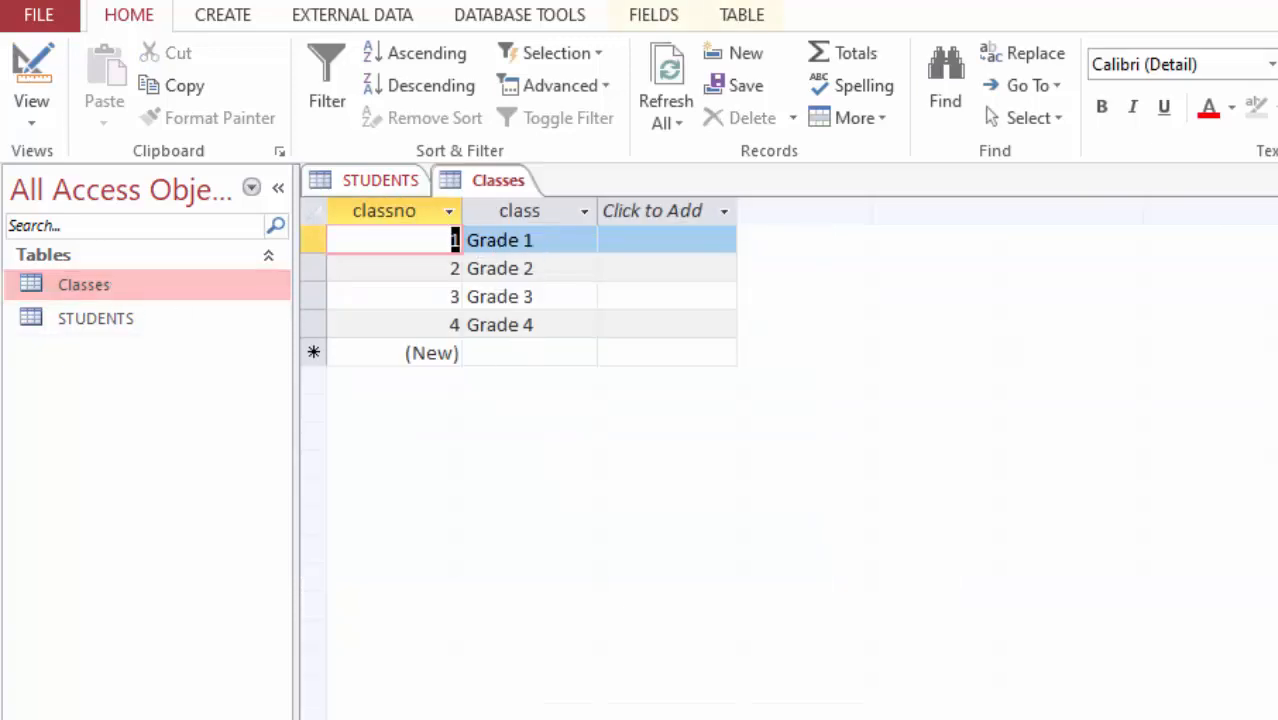
{"action": "left_click", "coordinate": [1276, 181]}
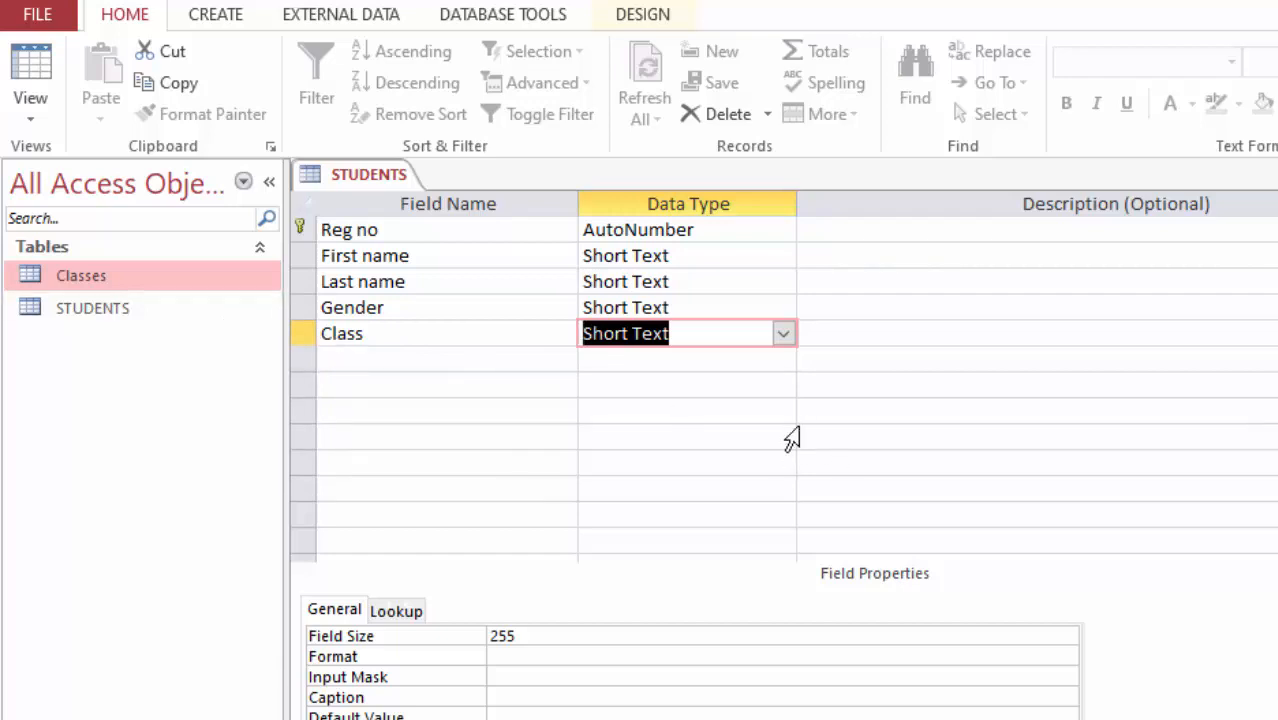
Step: Start the Lookup Wizard for the STUDENTS Class field, taking its values from the Classes table
{"action": "left_click", "coordinate": [782, 334]}
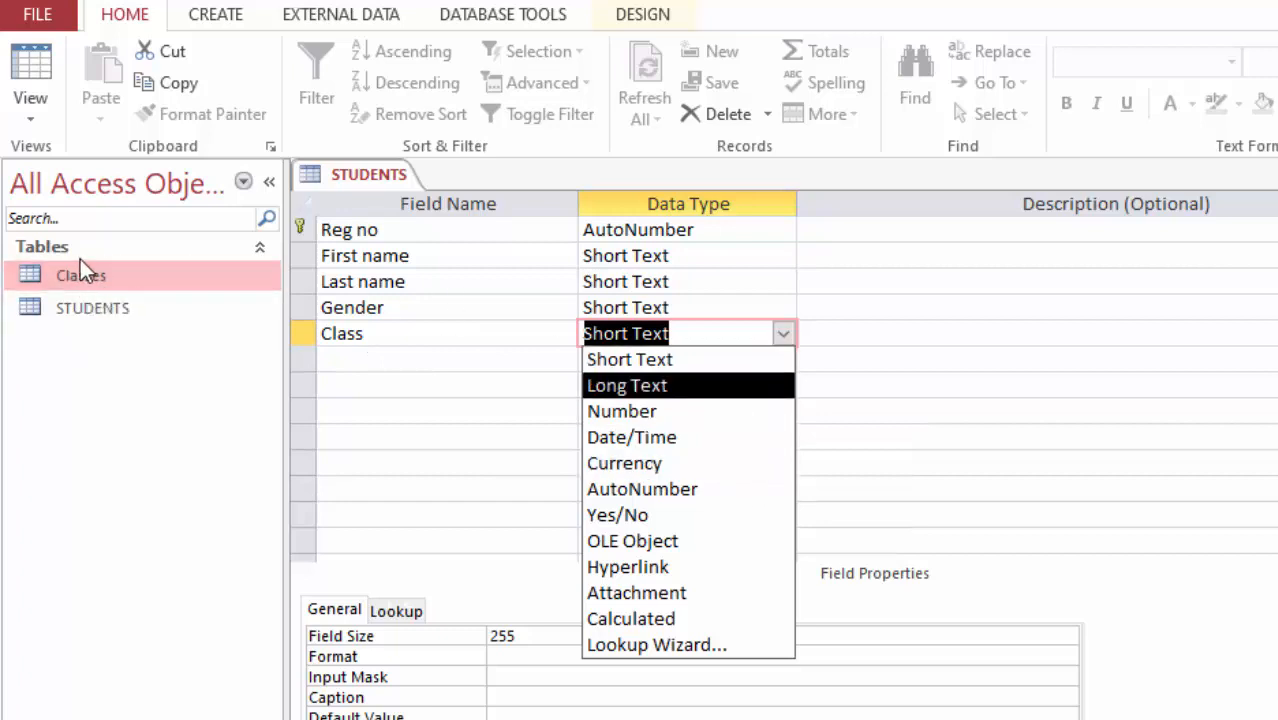
{"action": "left_click", "coordinate": [680, 645]}
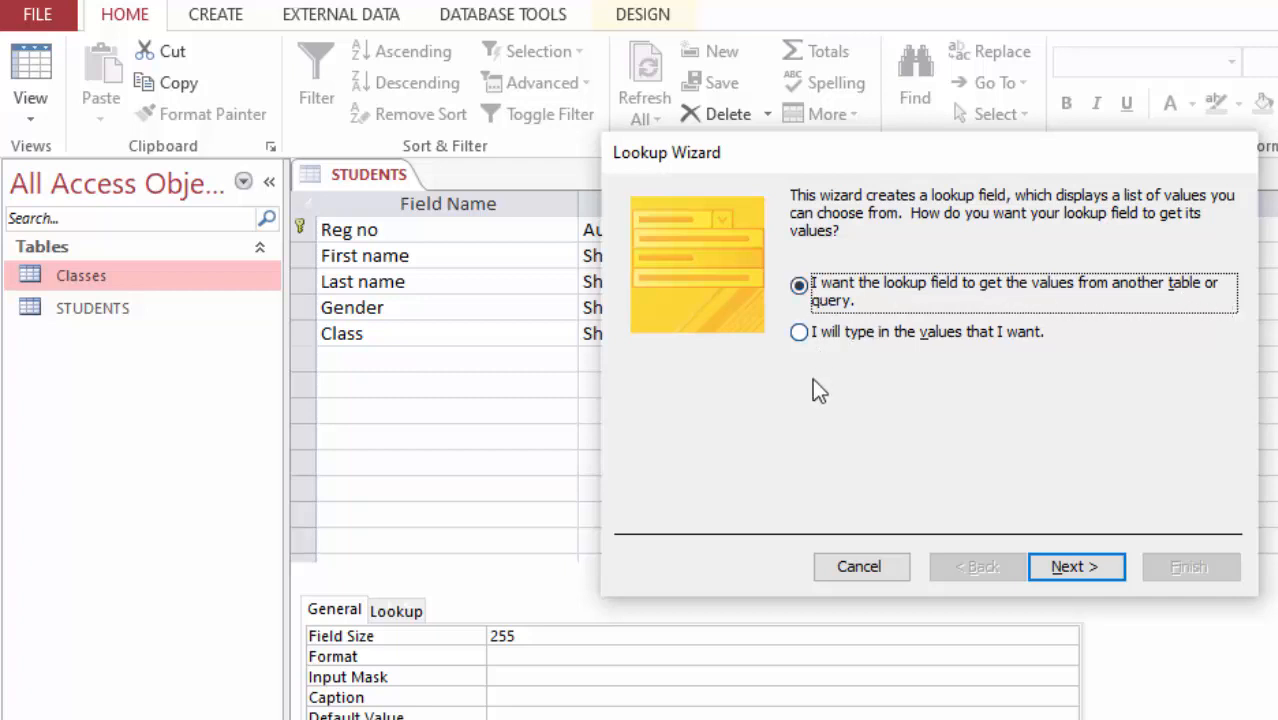
{"action": "left_click", "coordinate": [1066, 566]}
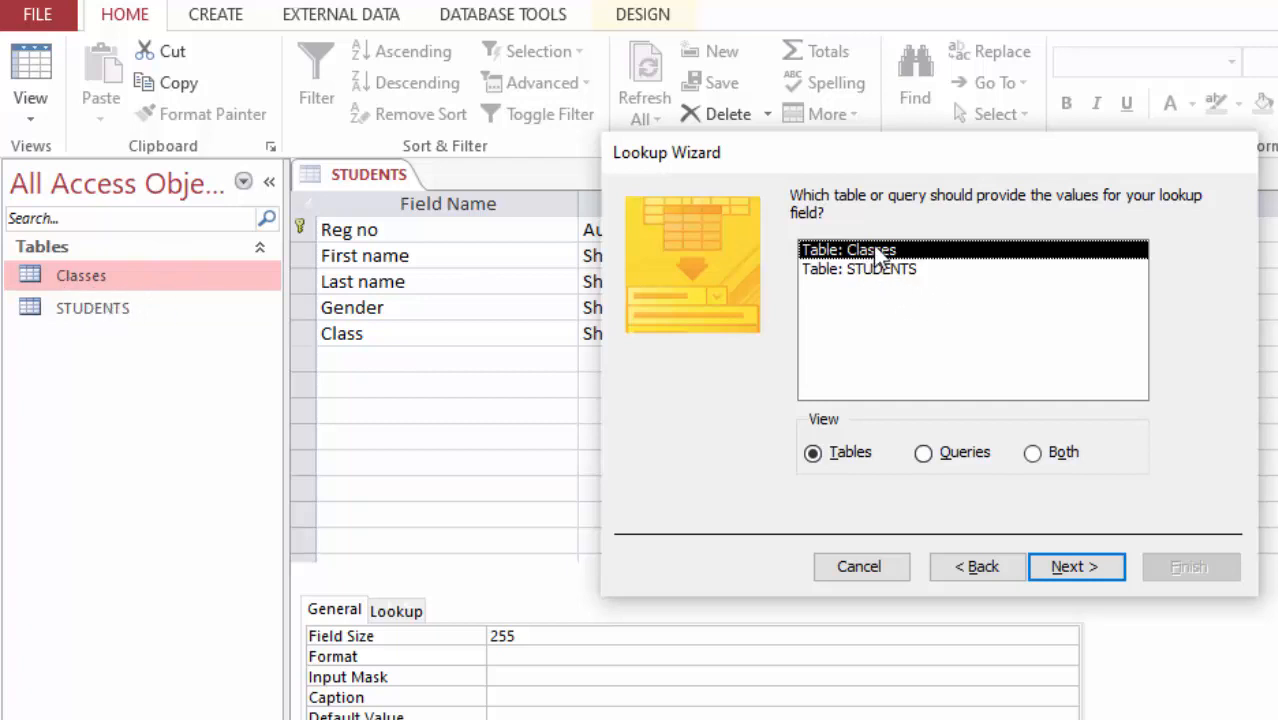
{"action": "left_click", "coordinate": [1062, 574]}
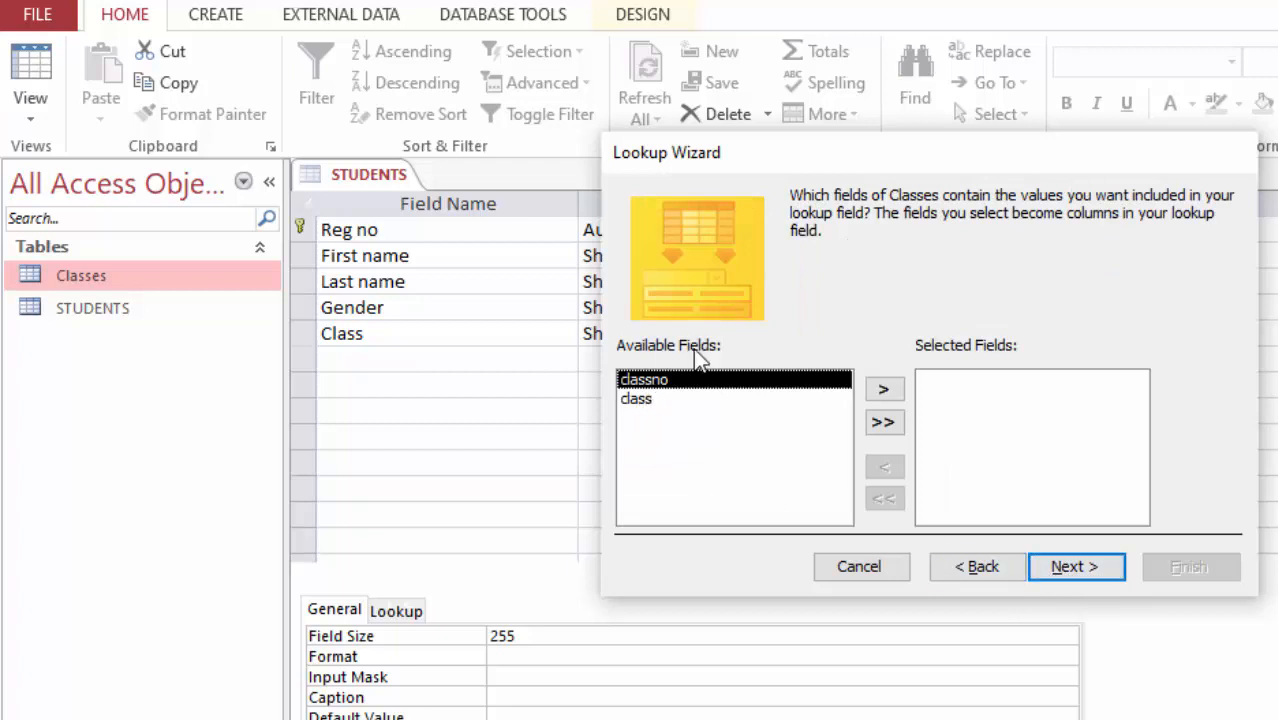
Step: Select the class field as the column for the Class lookup and move to the next wizard page
{"action": "left_click", "coordinate": [637, 399]}
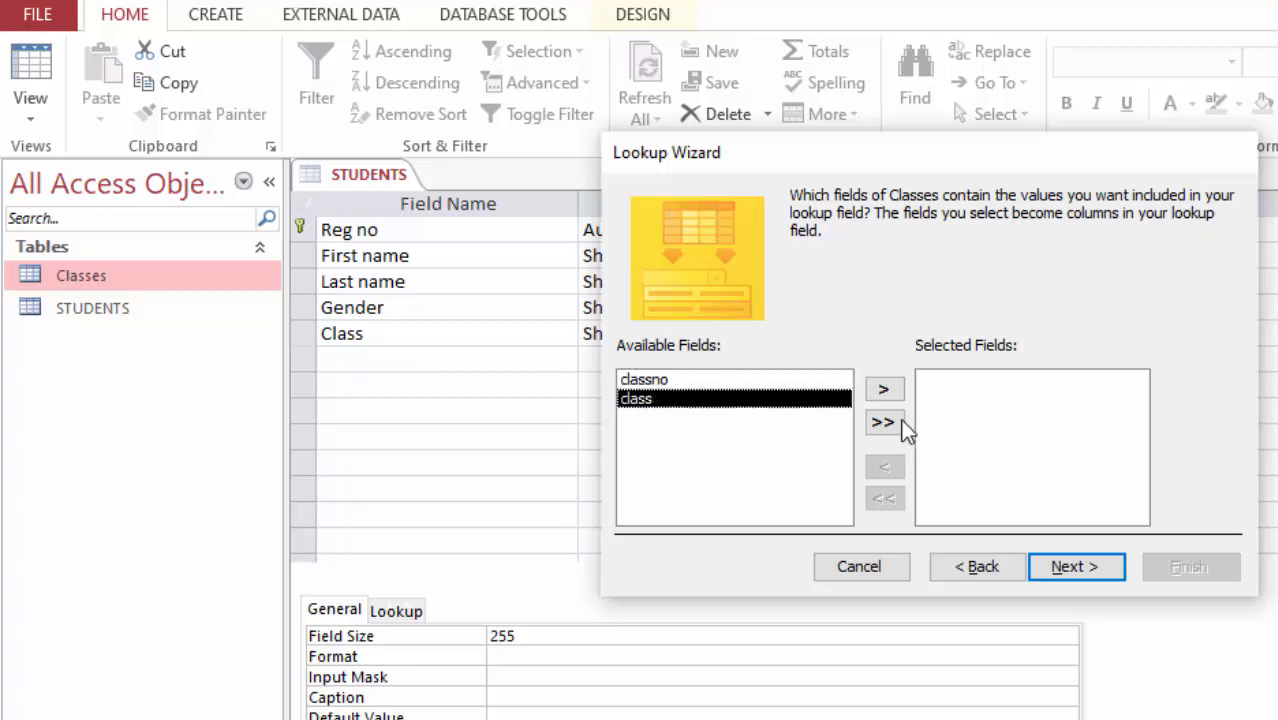
{"action": "left_click", "coordinate": [885, 392]}
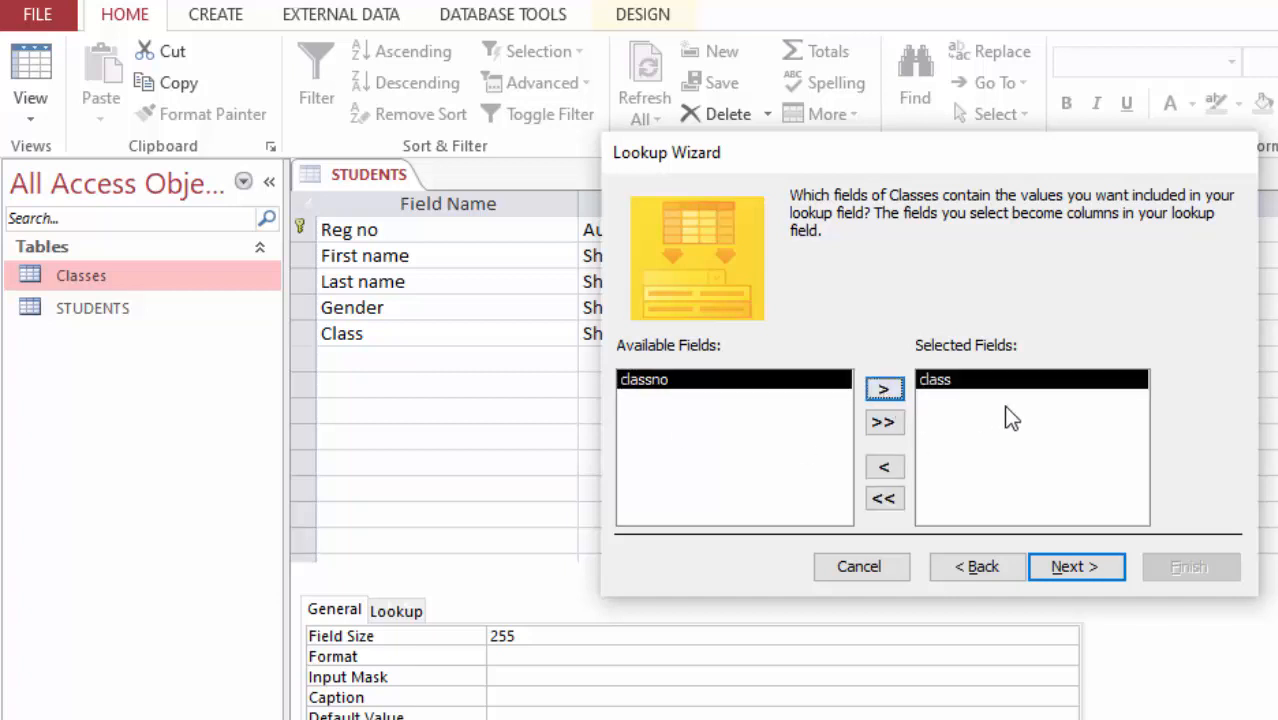
{"action": "left_click", "coordinate": [1068, 566]}
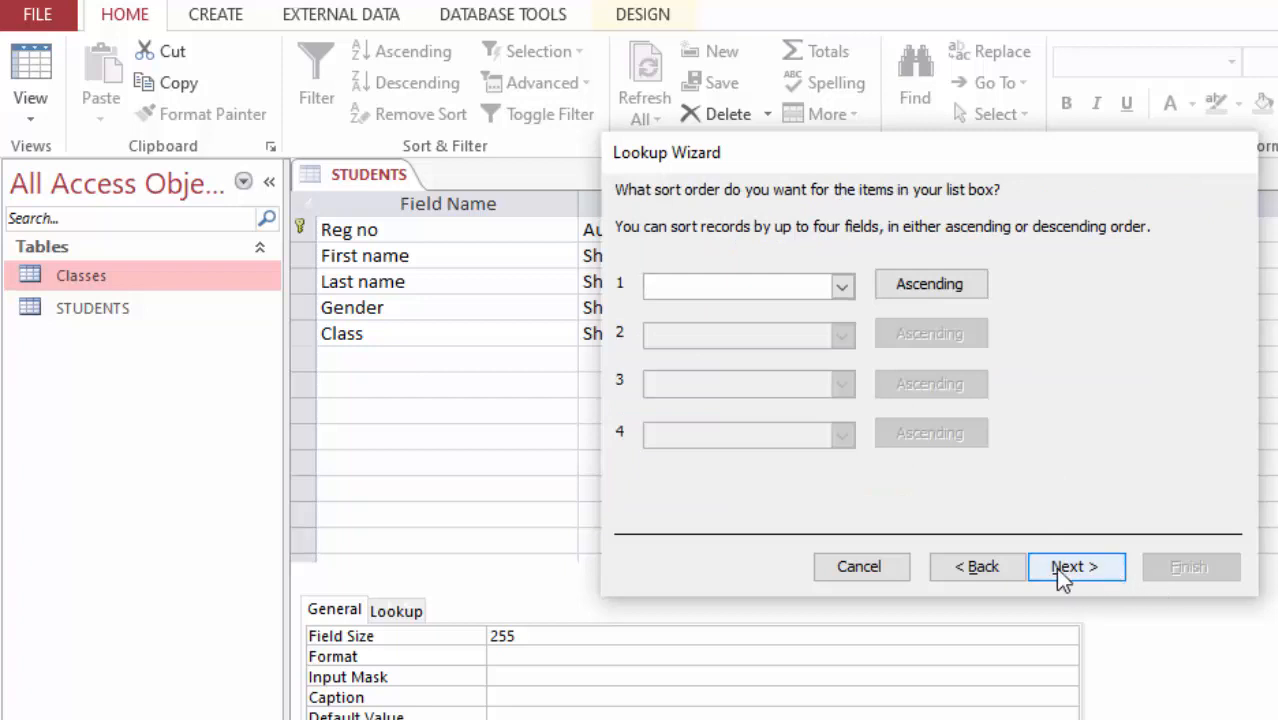
Step: Finish the Lookup Wizard without a sort order, keeping the key column hidden, and save the STUDENTS table
{"action": "left_click", "coordinate": [845, 287]}
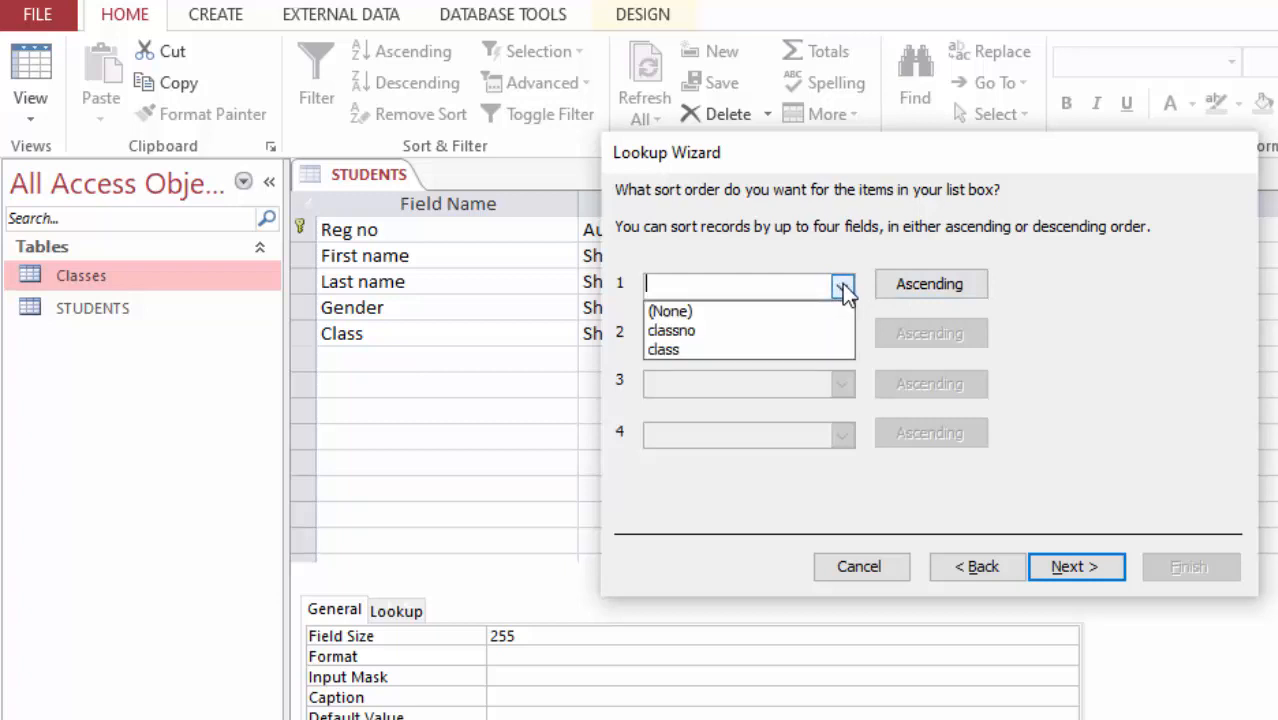
{"action": "left_click", "coordinate": [1109, 281]}
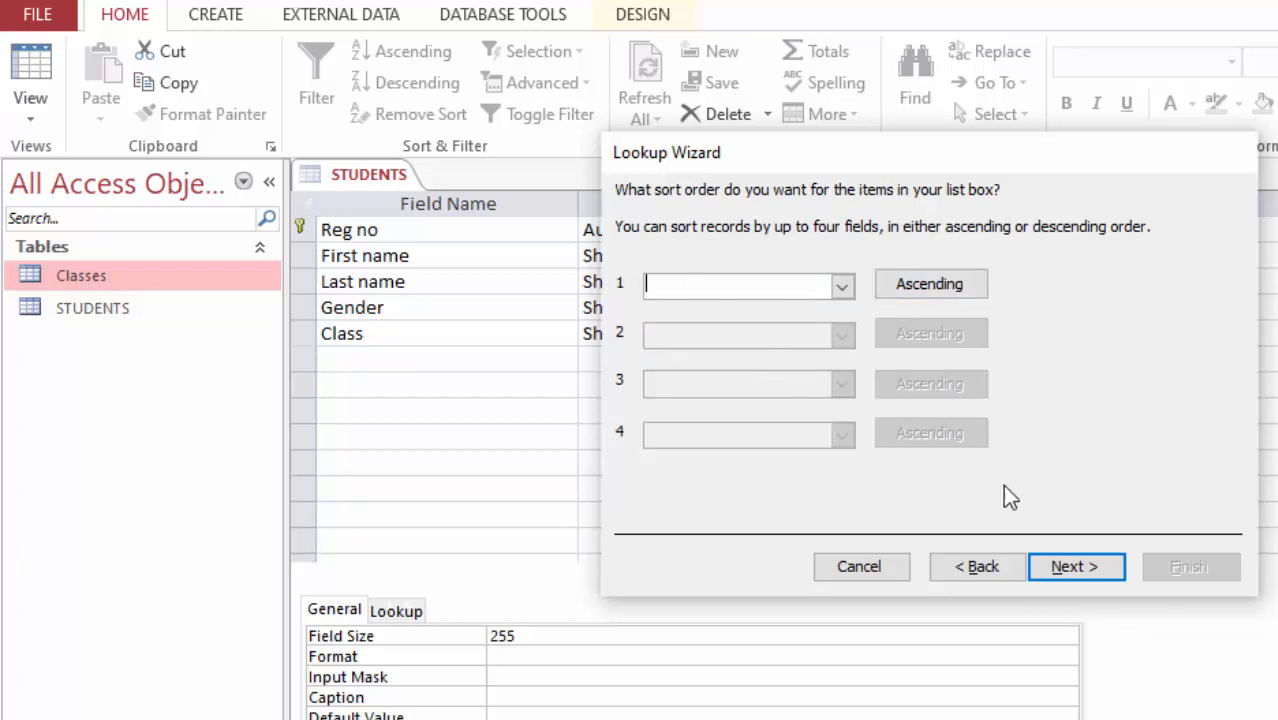
{"action": "left_click", "coordinate": [1074, 568]}
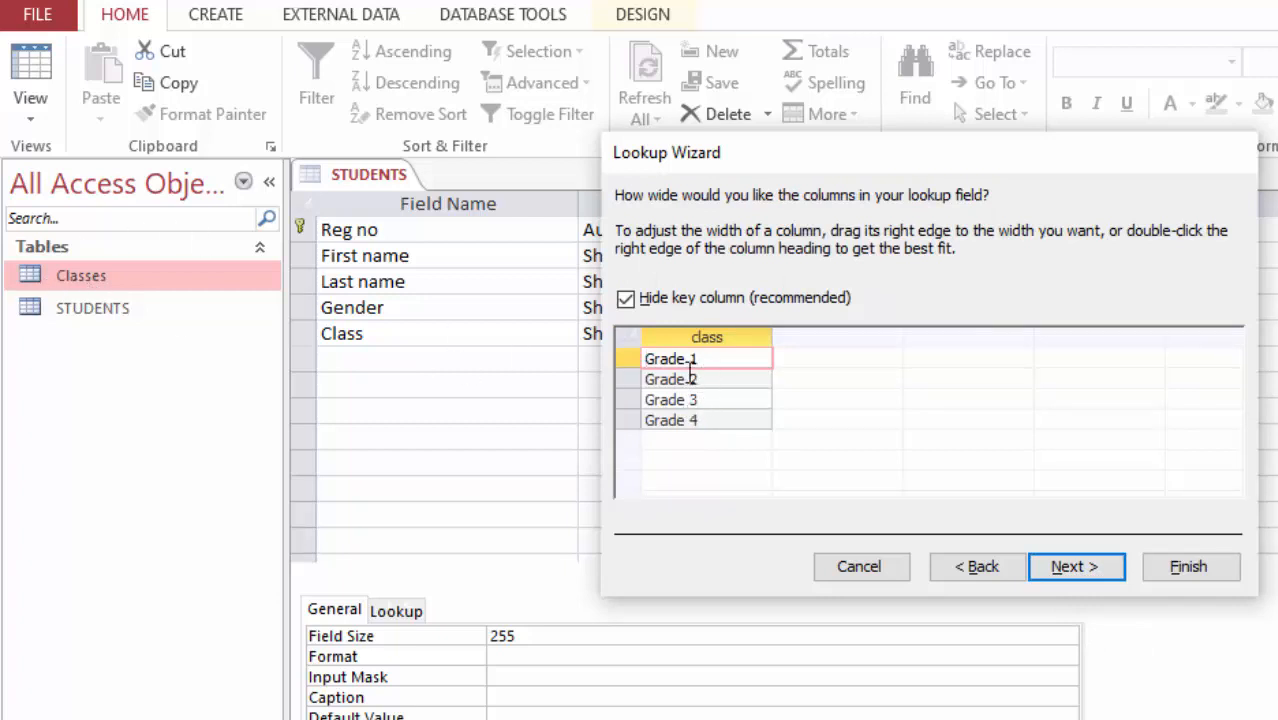
{"action": "left_click", "coordinate": [1182, 565]}
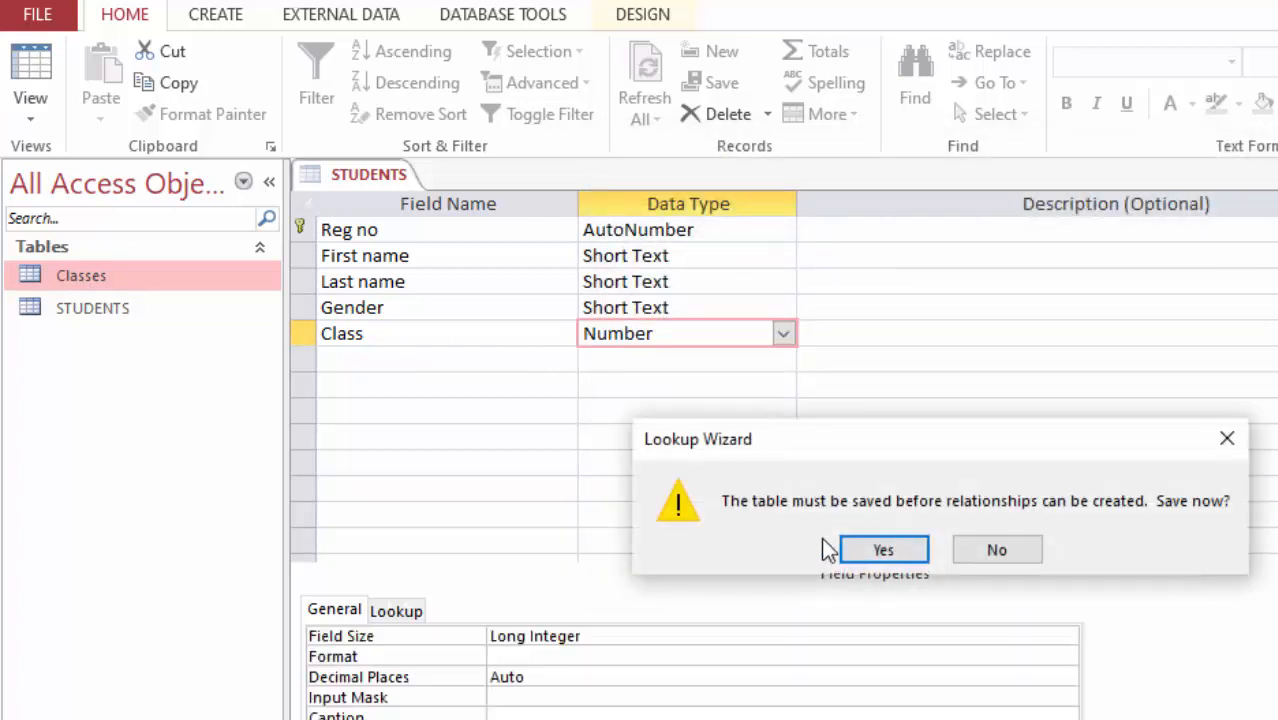
{"action": "left_click", "coordinate": [873, 551]}
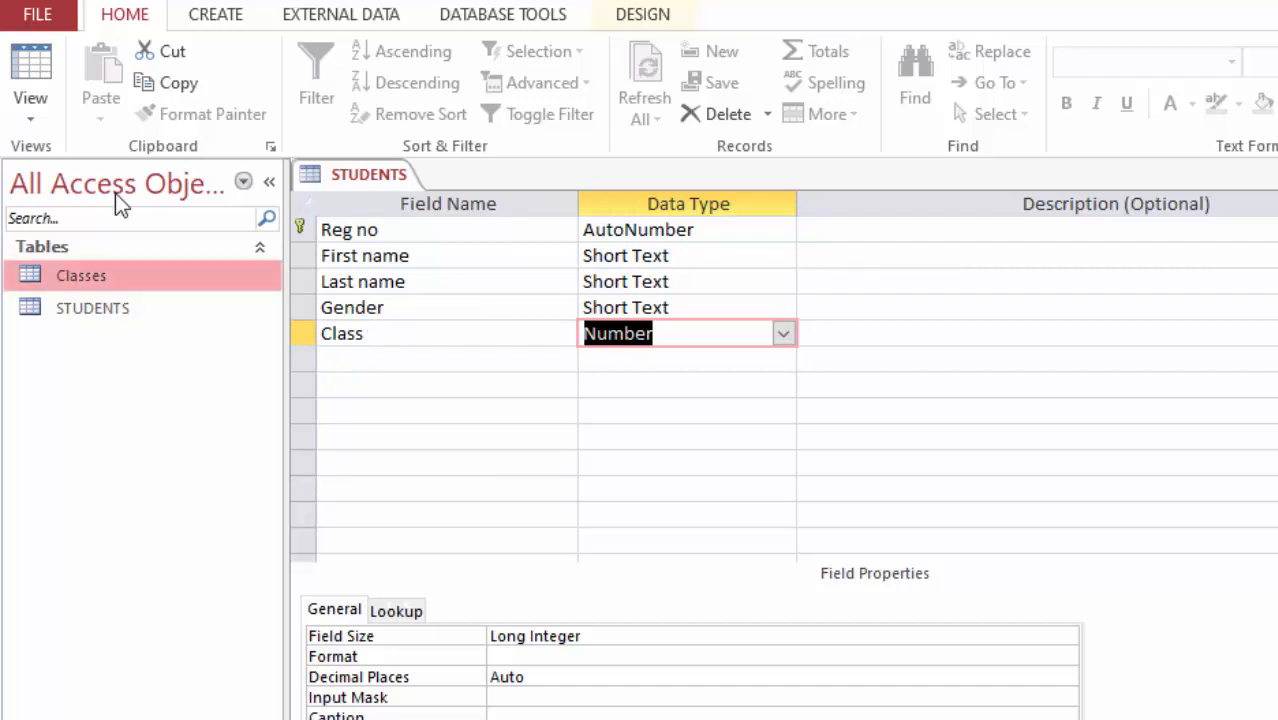
Step: Switch the STUDENTS table to Datasheet View
{"action": "left_click", "coordinate": [60, 18]}
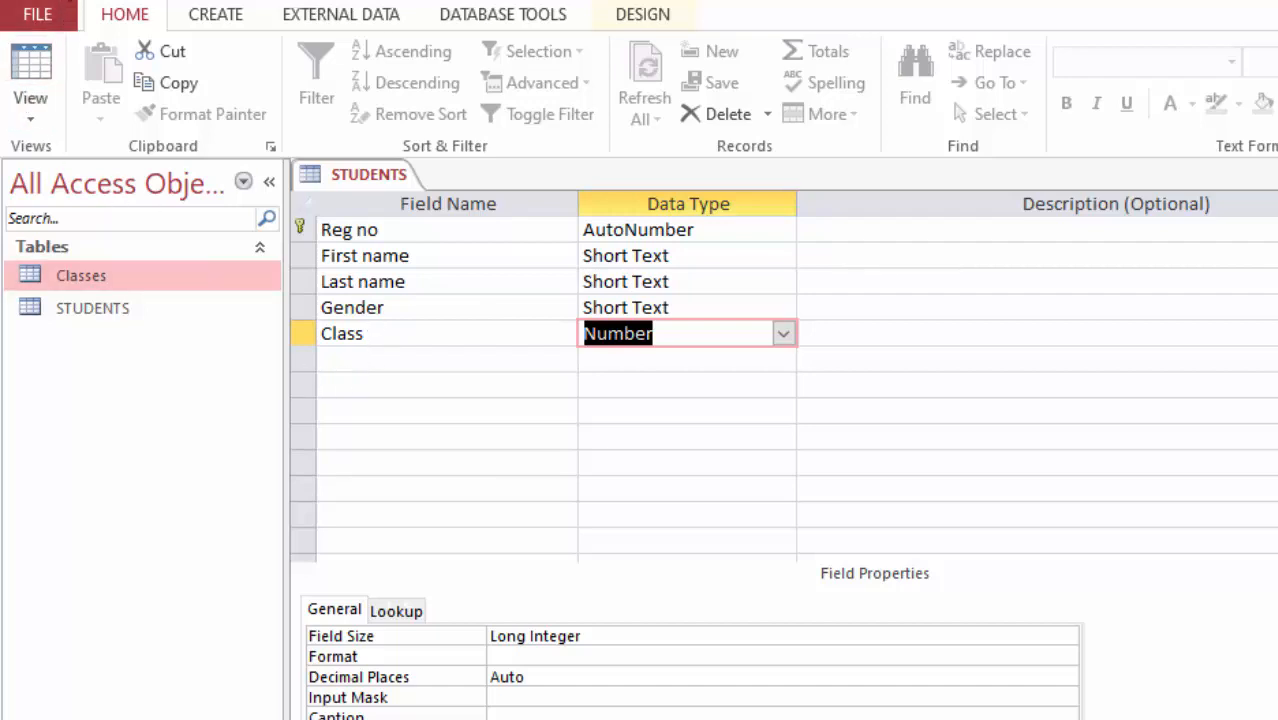
{"action": "left_click", "coordinate": [40, 120]}
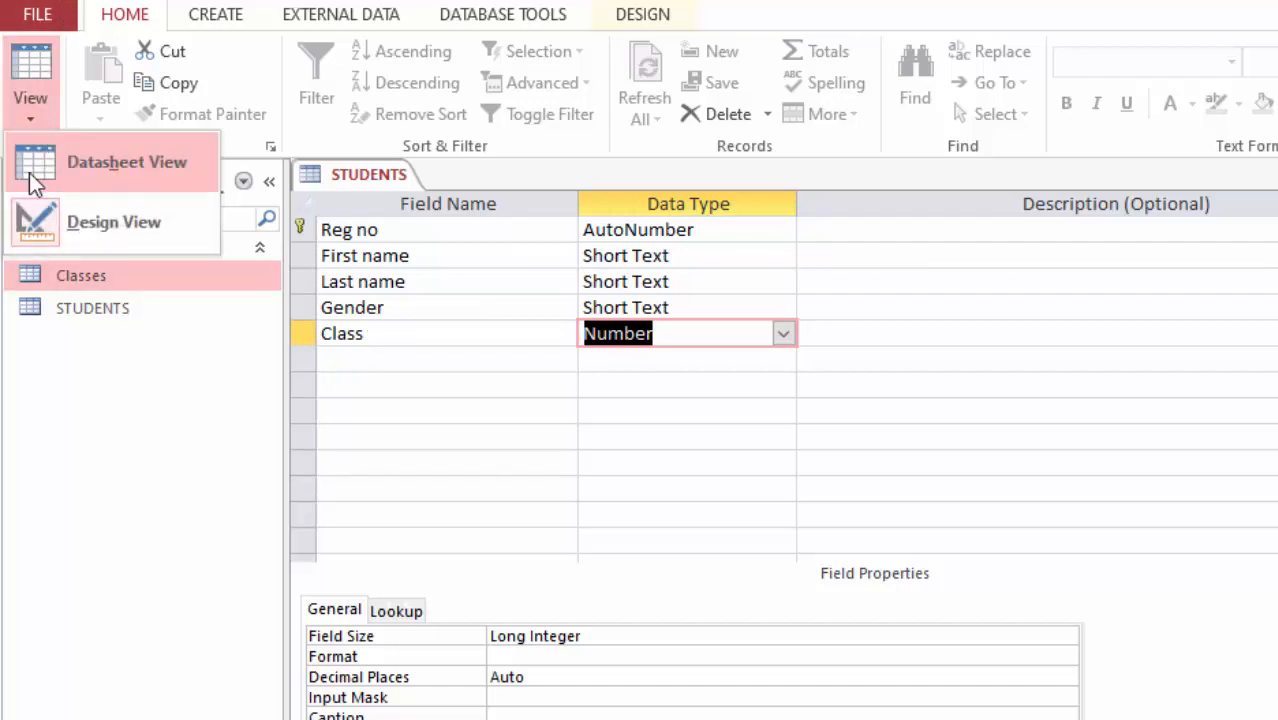
{"action": "left_click", "coordinate": [108, 163]}
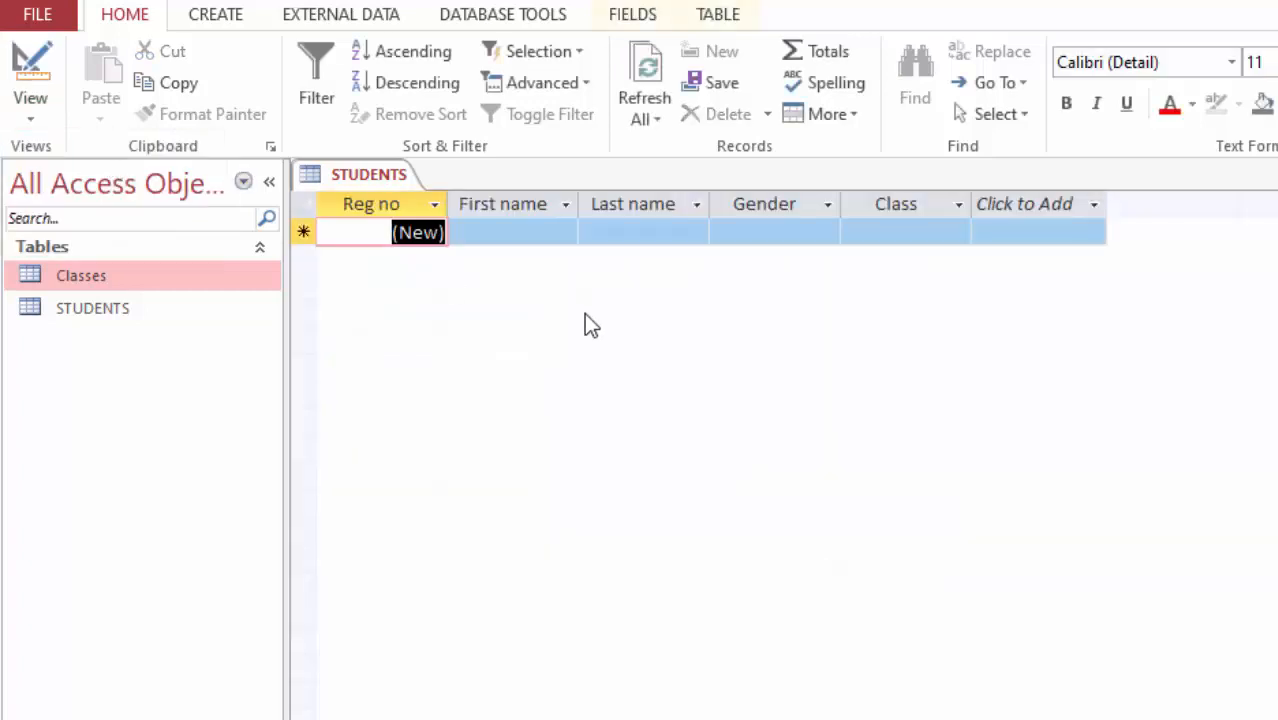
Step: Widen the First name, Last name, Gender and Class columns of the datasheet
{"action": "left_click", "coordinate": [516, 231]}
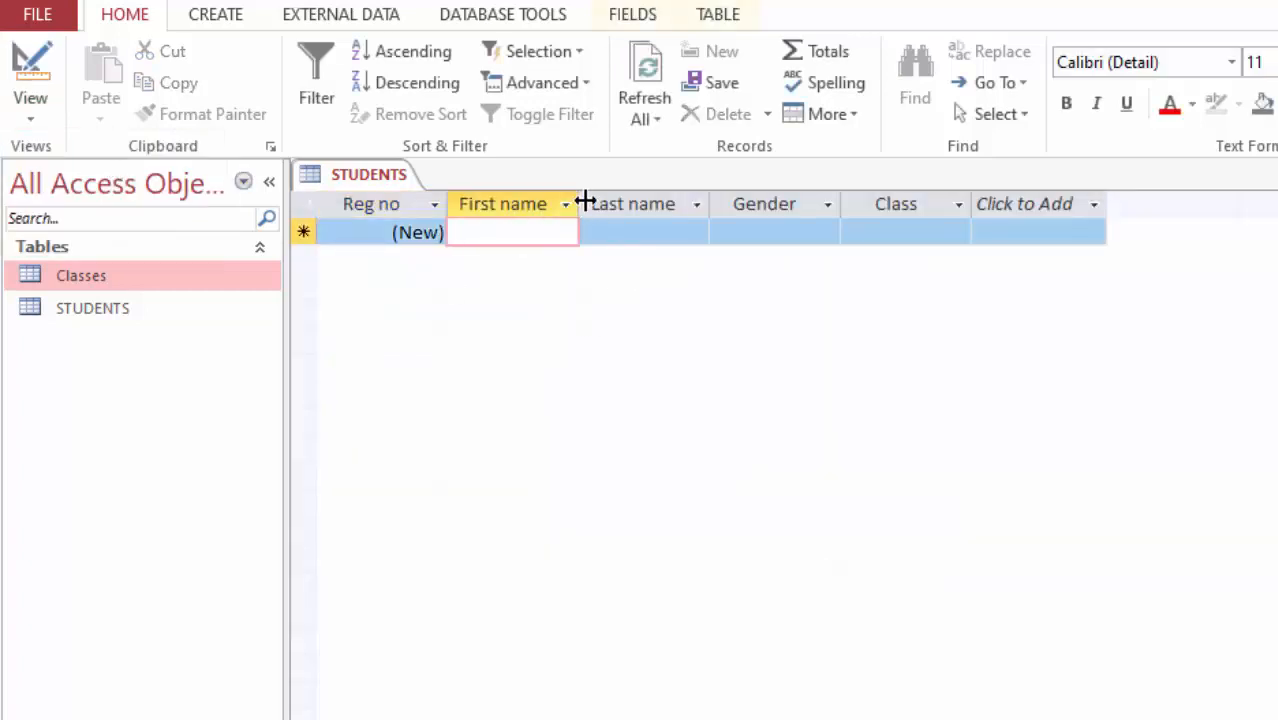
{"action": "left_click_drag", "start_coordinate": [587, 203], "coordinate": [630, 204]}
{"action": "left_click_drag", "start_coordinate": [757, 204], "coordinate": [775, 204]}
{"action": "left_click_drag", "start_coordinate": [911, 204], "coordinate": [931, 204]}
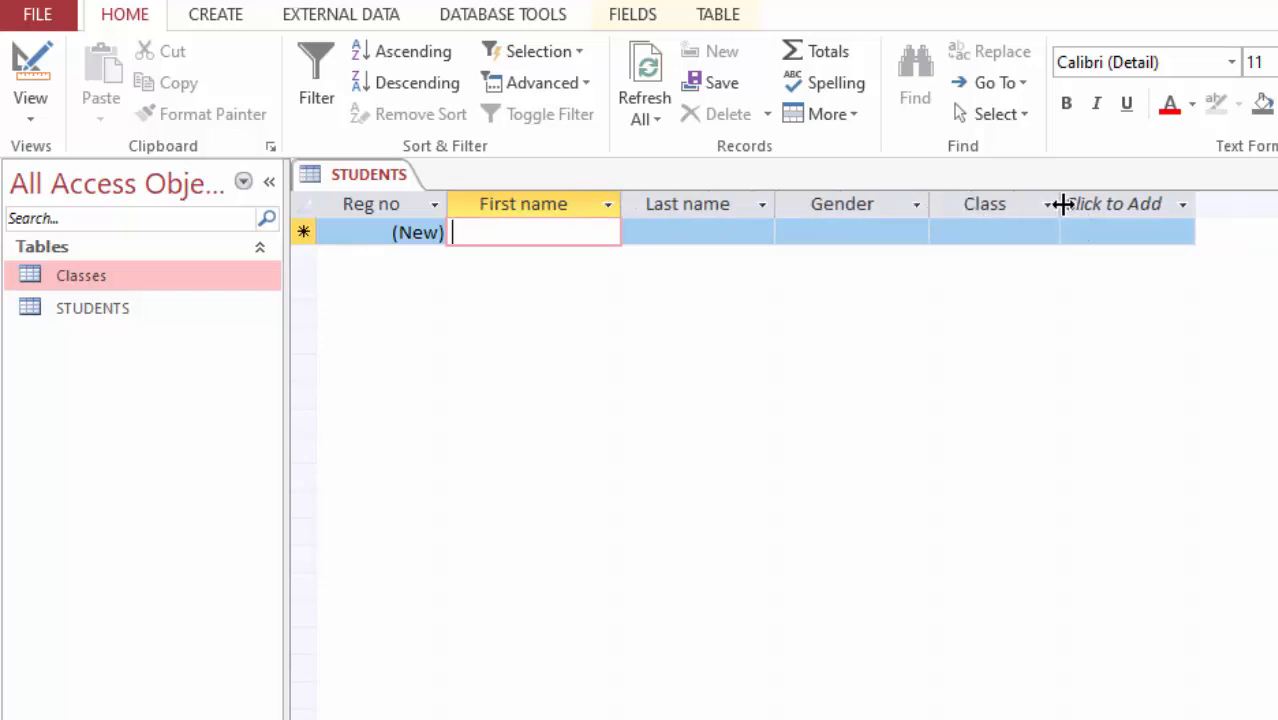
{"action": "left_click_drag", "start_coordinate": [1063, 204], "coordinate": [1078, 204]}
{"action": "left_click", "coordinate": [1100, 204]}
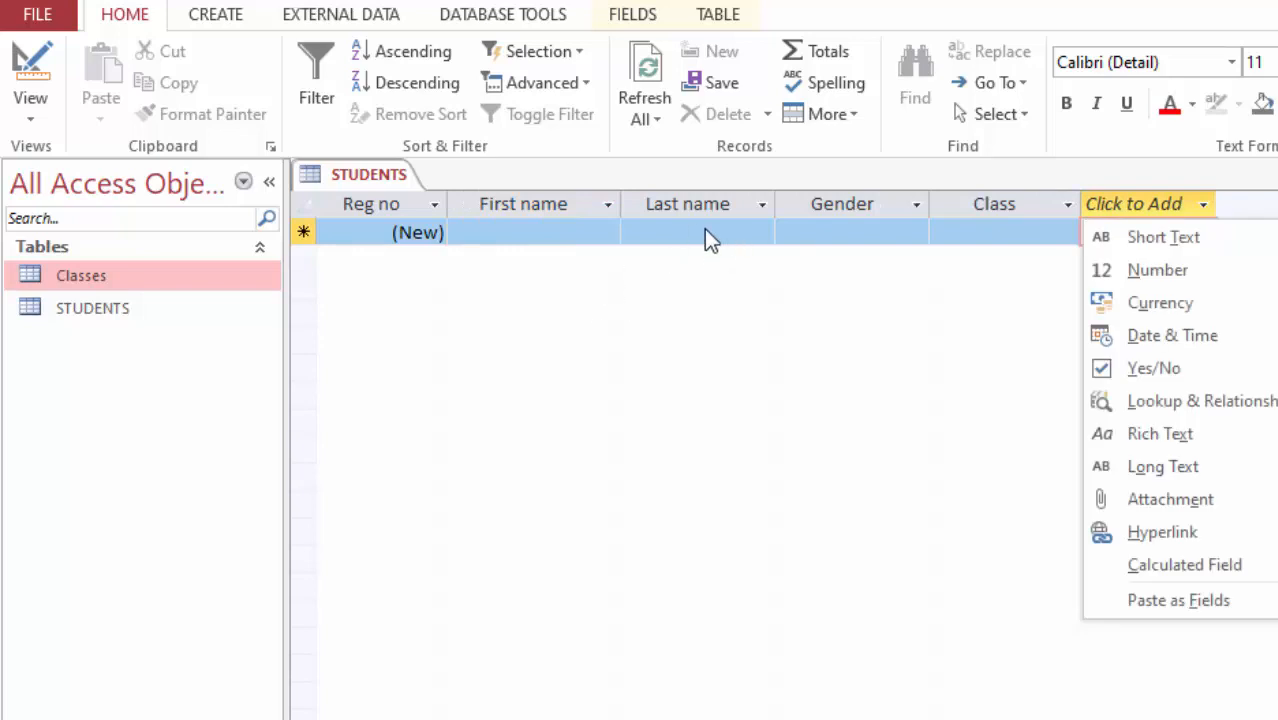
{"action": "key", "text": "Escape"}
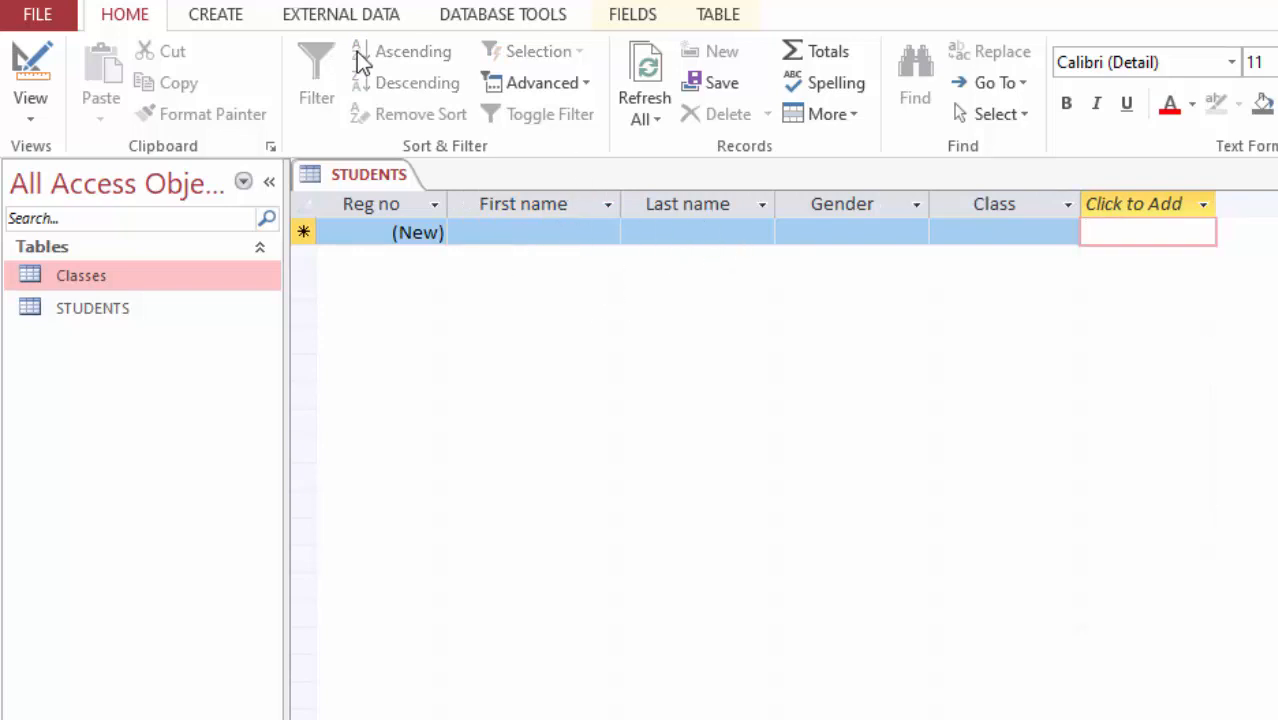
Step: Create a quick form from the STUDENTS table
{"action": "left_click", "coordinate": [215, 17]}
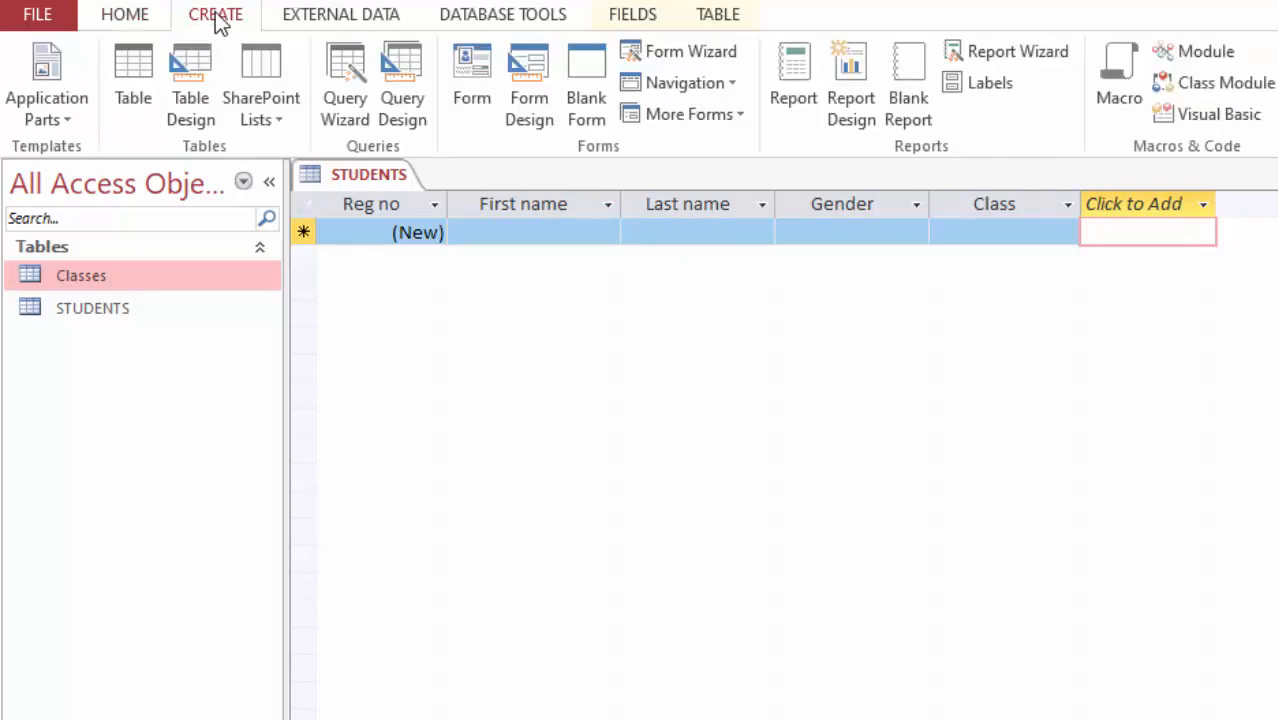
{"action": "left_click", "coordinate": [472, 96]}
{"action": "left_click", "coordinate": [470, 82]}
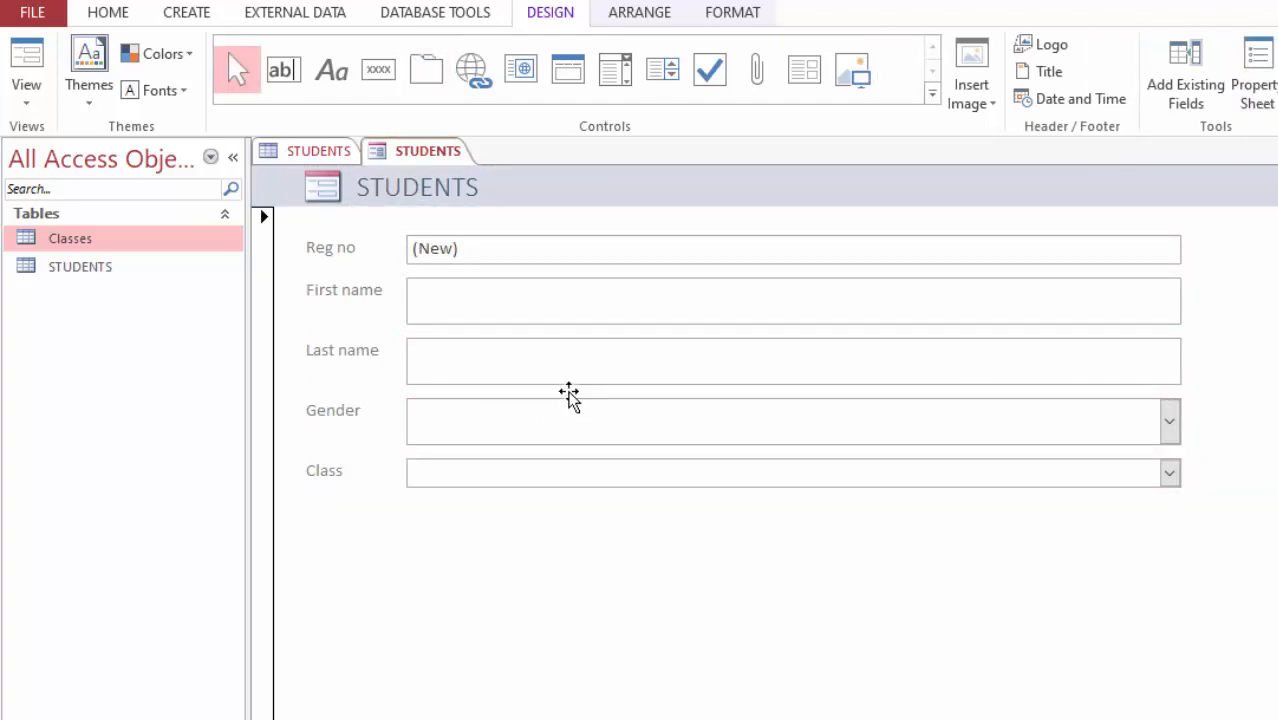
Step: Adjust the heights of the First name, Last name, Gender, Class and Reg no boxes in the form layout
{"action": "left_click", "coordinate": [496, 298]}
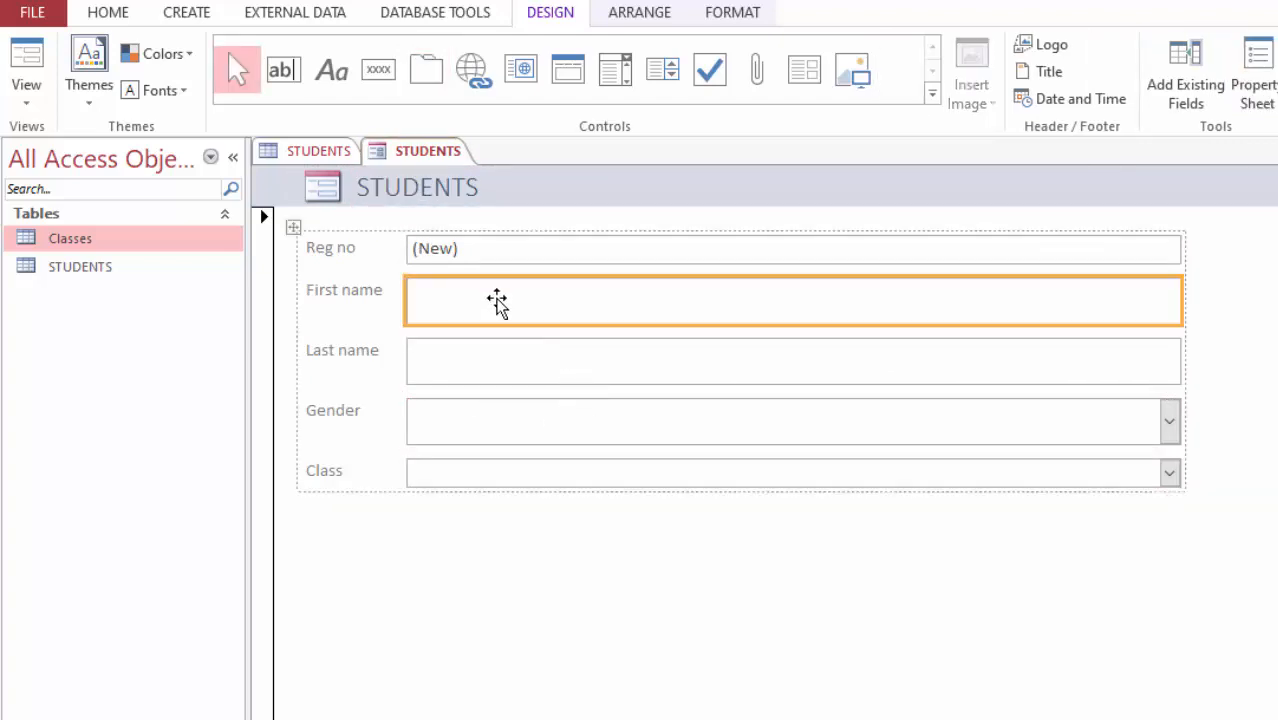
{"action": "left_click_drag", "start_coordinate": [532, 311], "coordinate": [534, 310]}
{"action": "left_click", "coordinate": [524, 366]}
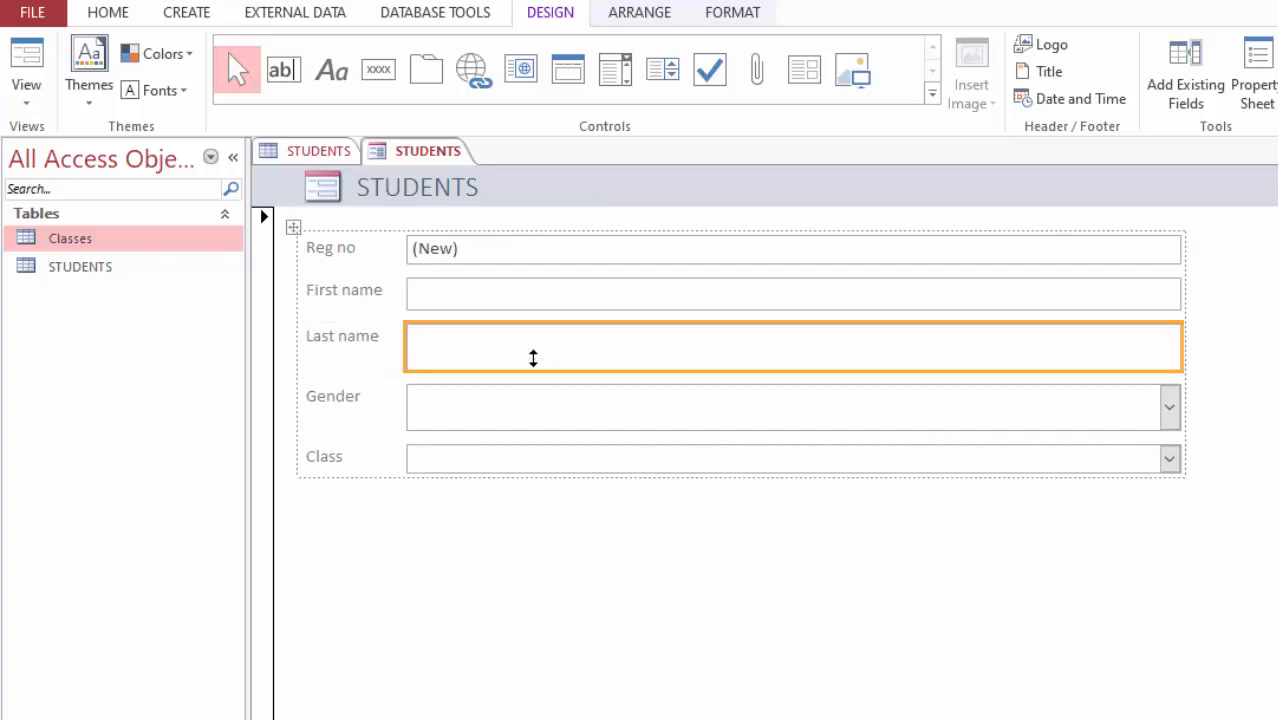
{"action": "left_click_drag", "start_coordinate": [533, 357], "coordinate": [533, 344]}
{"action": "left_click", "coordinate": [541, 408]}
{"action": "left_click_drag", "start_coordinate": [539, 417], "coordinate": [541, 405]}
{"action": "left_click", "coordinate": [550, 441]}
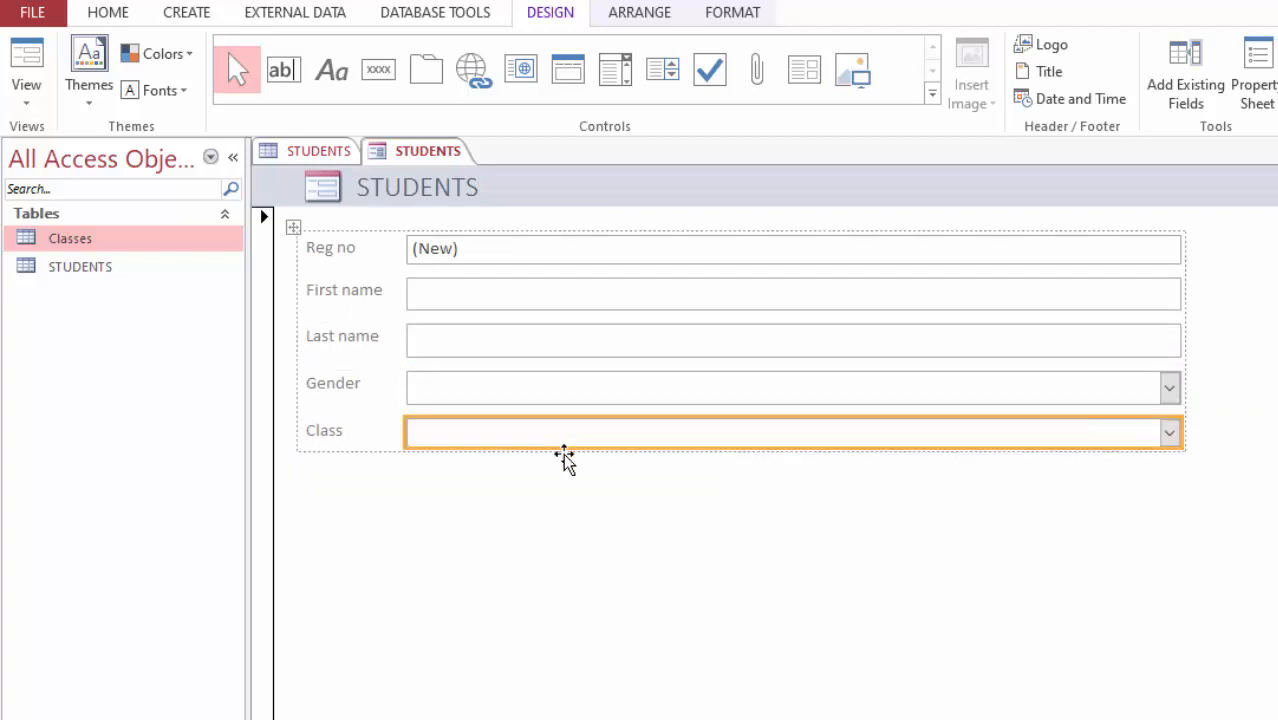
{"action": "left_click_drag", "start_coordinate": [563, 451], "coordinate": [563, 459]}
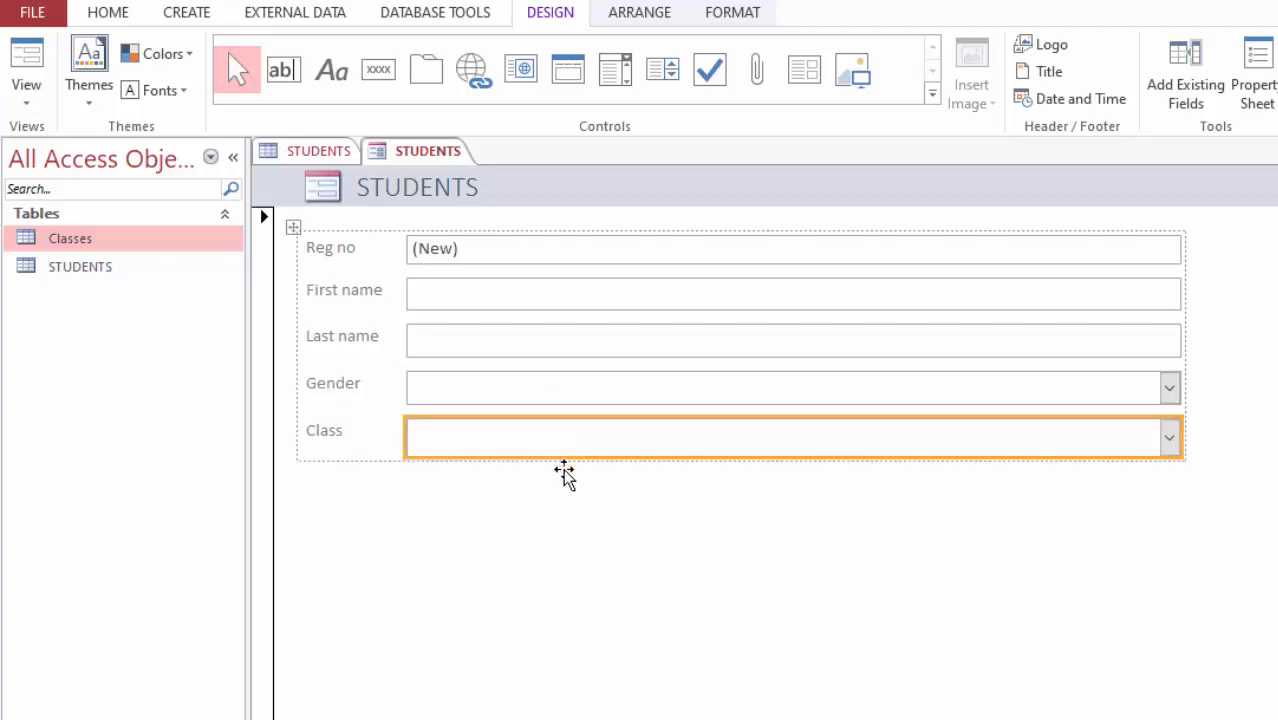
{"action": "left_click", "coordinate": [533, 515]}
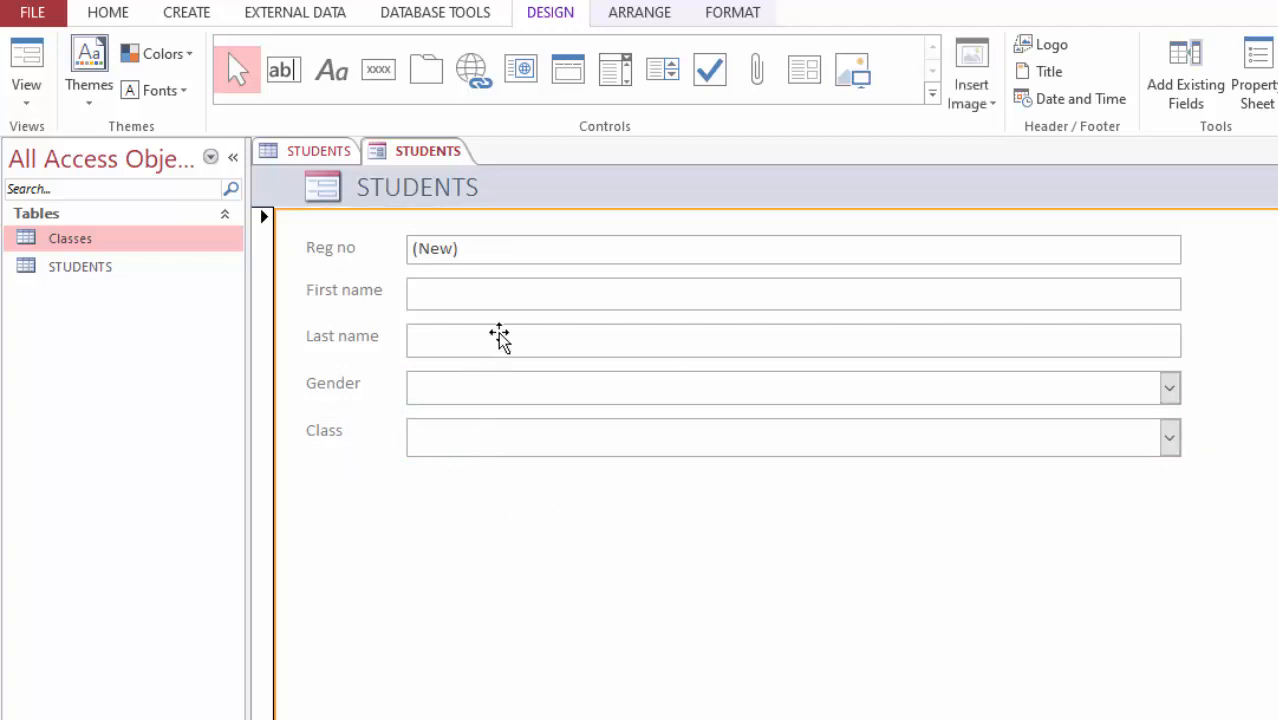
{"action": "left_click", "coordinate": [470, 297]}
{"action": "left_click", "coordinate": [513, 252]}
{"action": "left_click_drag", "start_coordinate": [515, 263], "coordinate": [516, 277]}
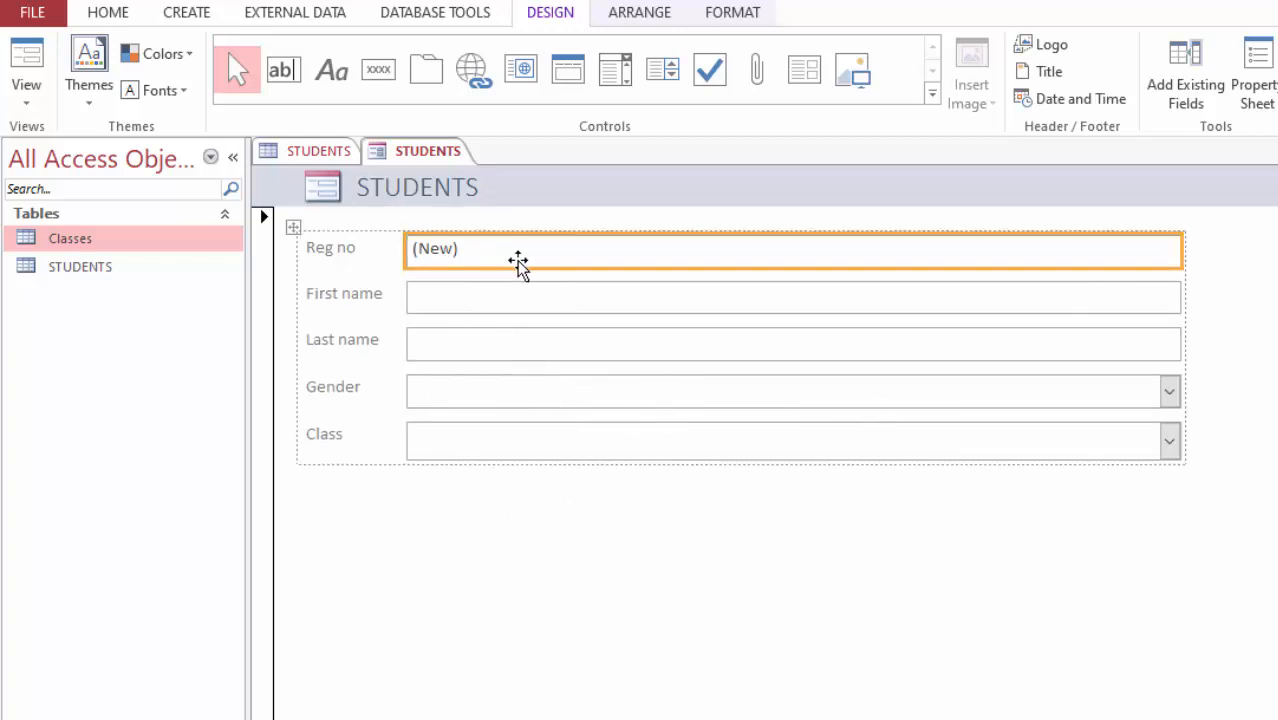
Step: Select all the form's field boxes and set their font to Arial
{"action": "left_click", "coordinate": [474, 300], "text": "shift"}
{"action": "left_click", "coordinate": [466, 345], "text": "shift"}
{"action": "left_click", "coordinate": [466, 395], "text": "shift"}
{"action": "left_click", "coordinate": [445, 437], "text": "shift"}
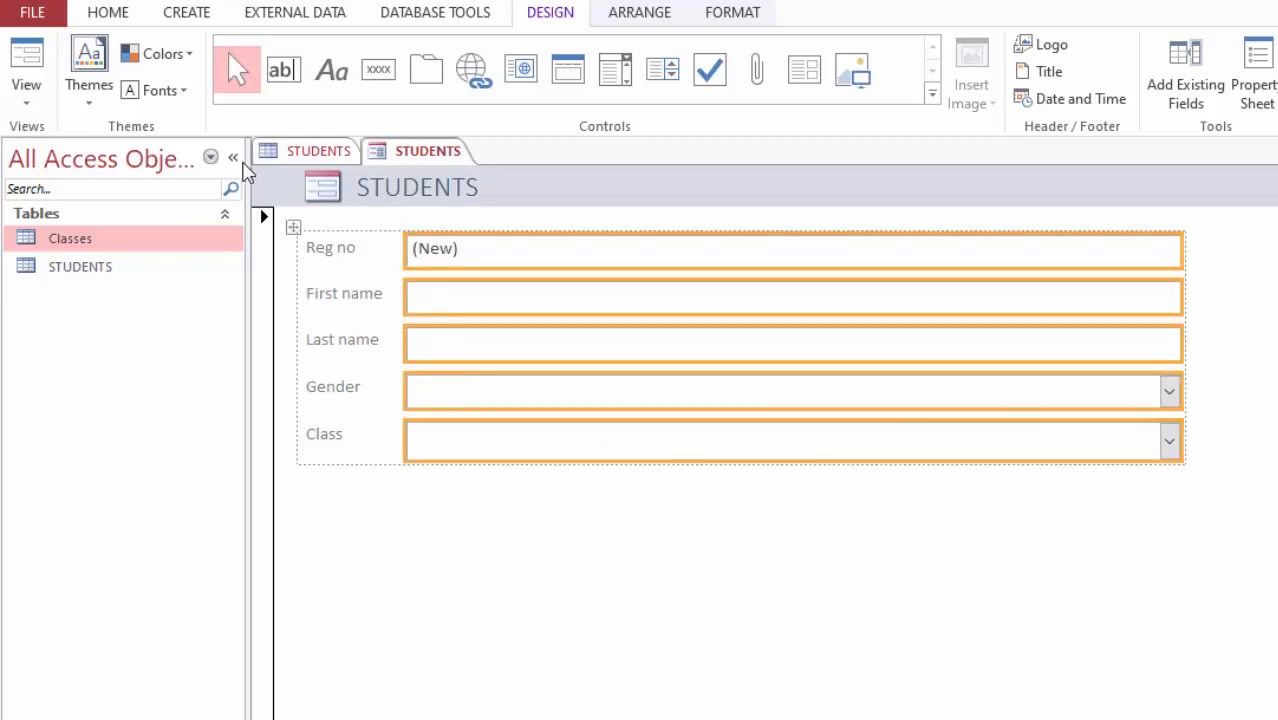
{"action": "left_click", "coordinate": [105, 13]}
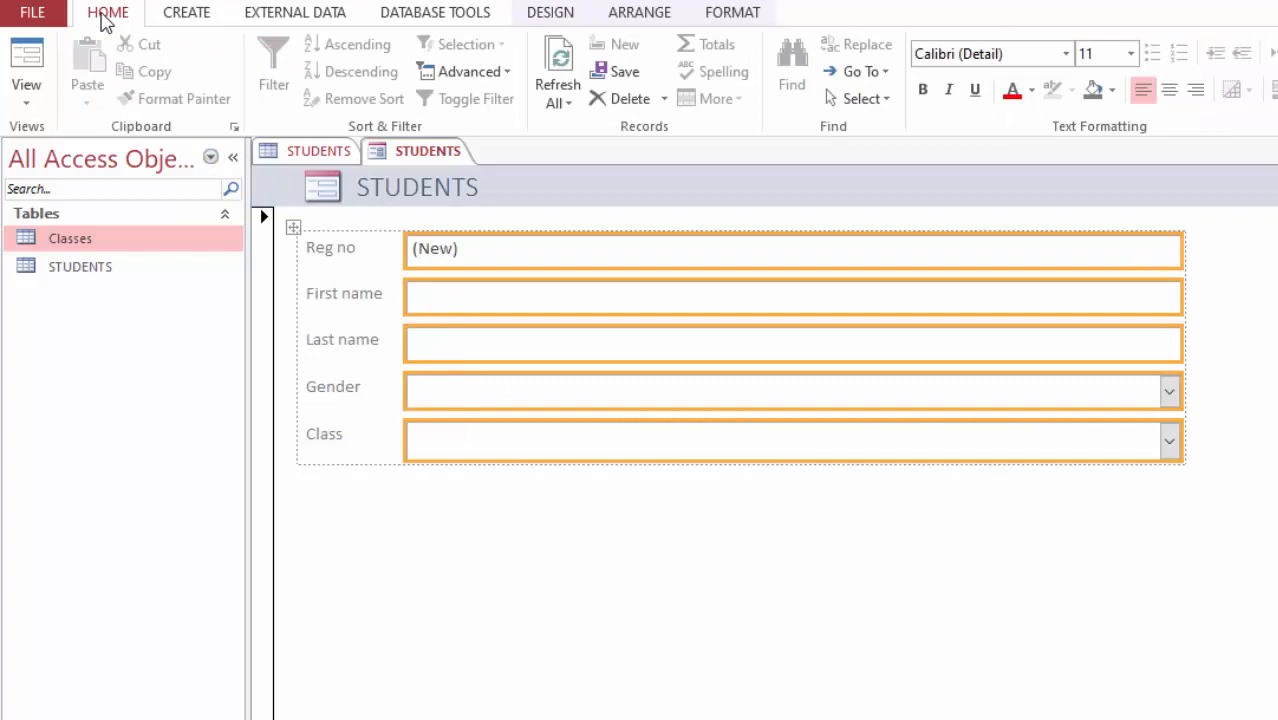
{"action": "left_click", "coordinate": [965, 53]}
{"action": "type", "text": "Arial"}
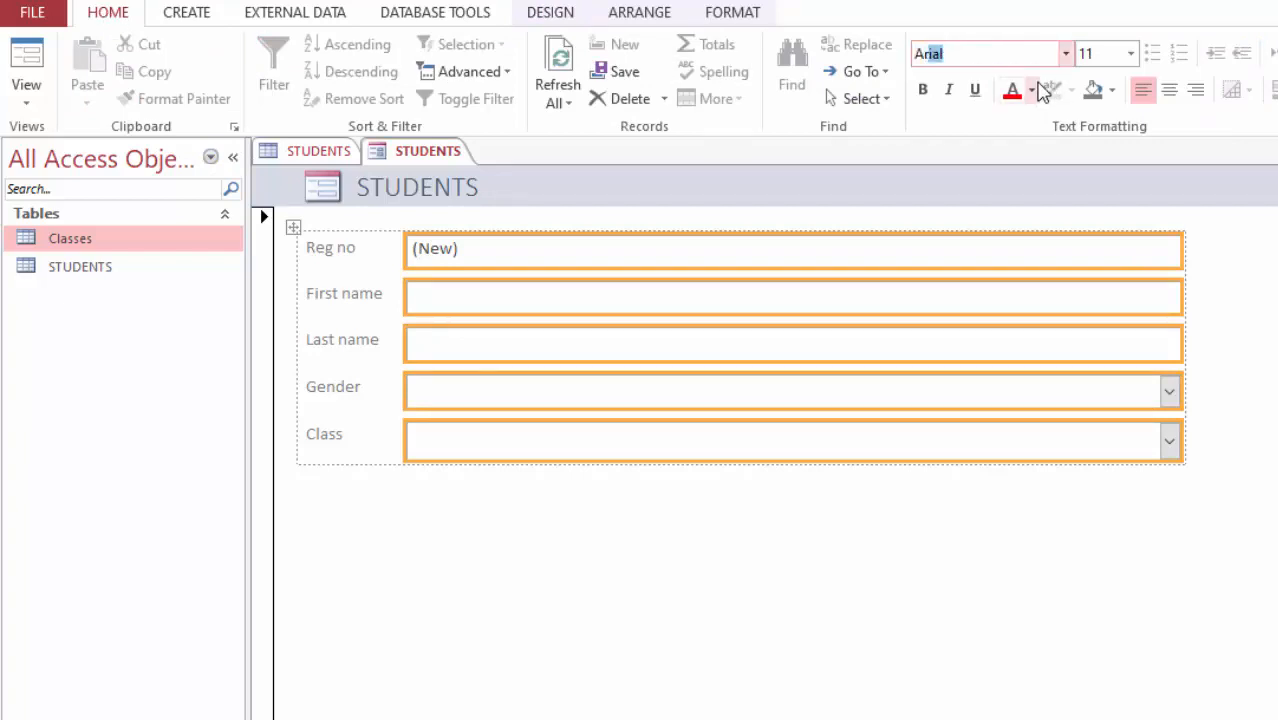
{"action": "key", "text": "Return"}
{"action": "left_click", "coordinate": [1131, 54]}
{"action": "left_click", "coordinate": [1103, 125]}
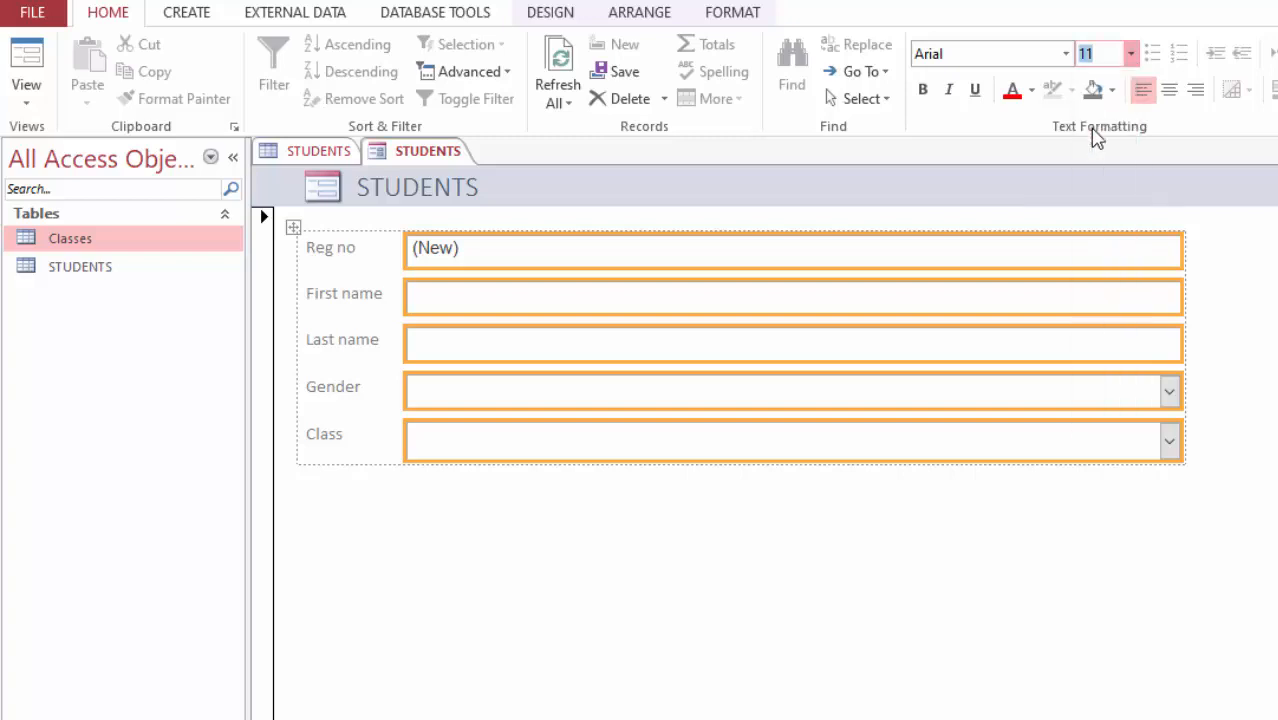
{"action": "left_click", "coordinate": [604, 530]}
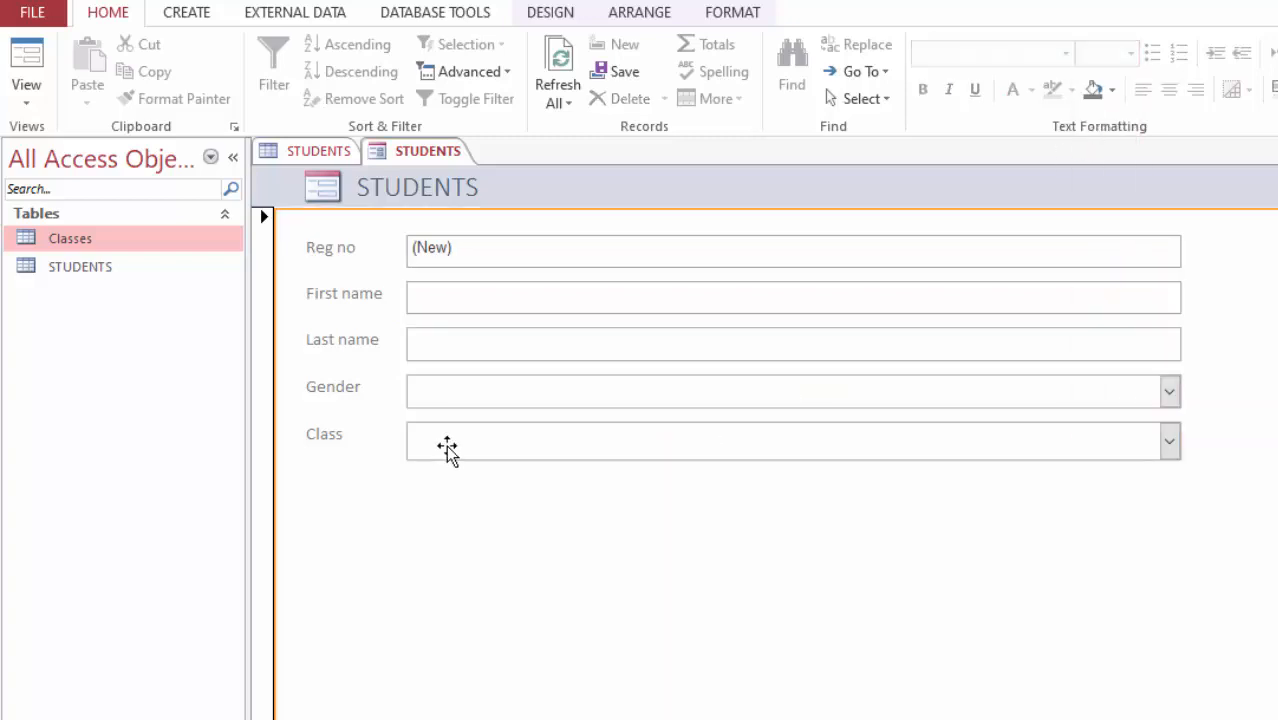
Step: Select all the field labels on the form and make them bold
{"action": "left_click", "coordinate": [320, 251]}
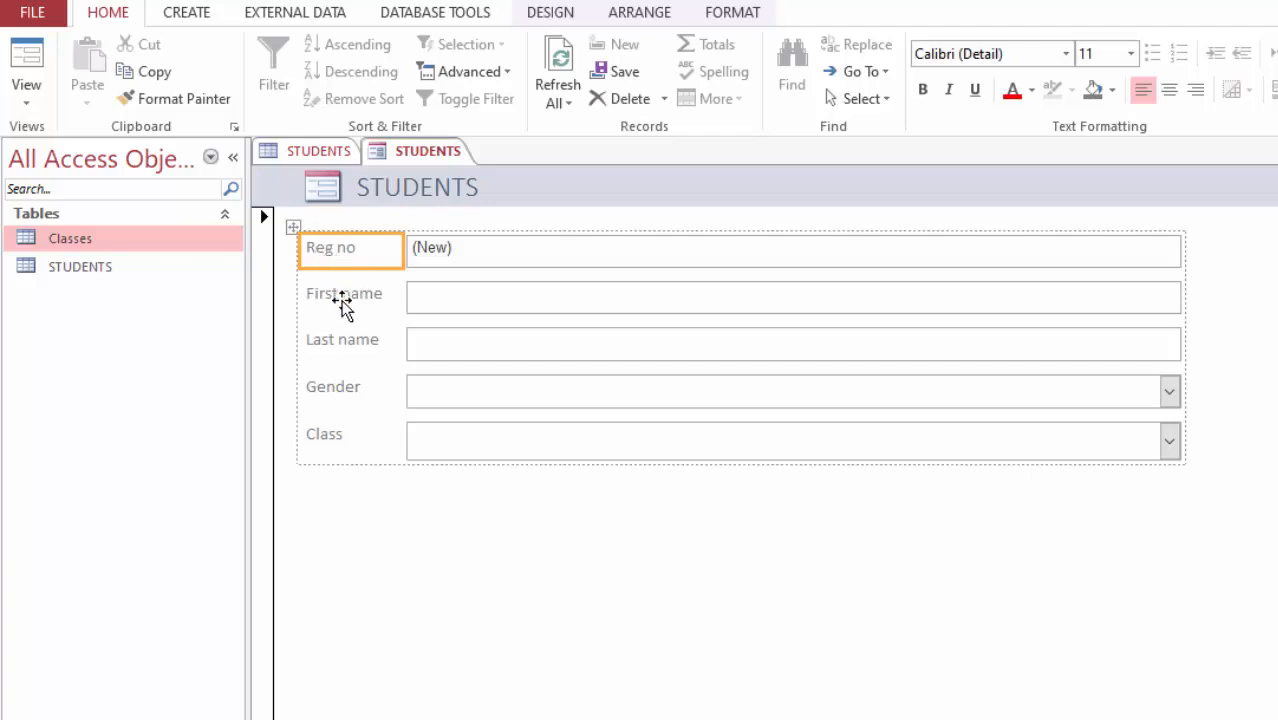
{"action": "left_click", "coordinate": [337, 296], "text": "shift"}
{"action": "left_click", "coordinate": [331, 345], "text": "shift"}
{"action": "left_click", "coordinate": [334, 386], "text": "shift"}
{"action": "left_click", "coordinate": [331, 432], "text": "shift"}
{"action": "left_click", "coordinate": [923, 92]}
{"action": "left_click", "coordinate": [563, 585]}
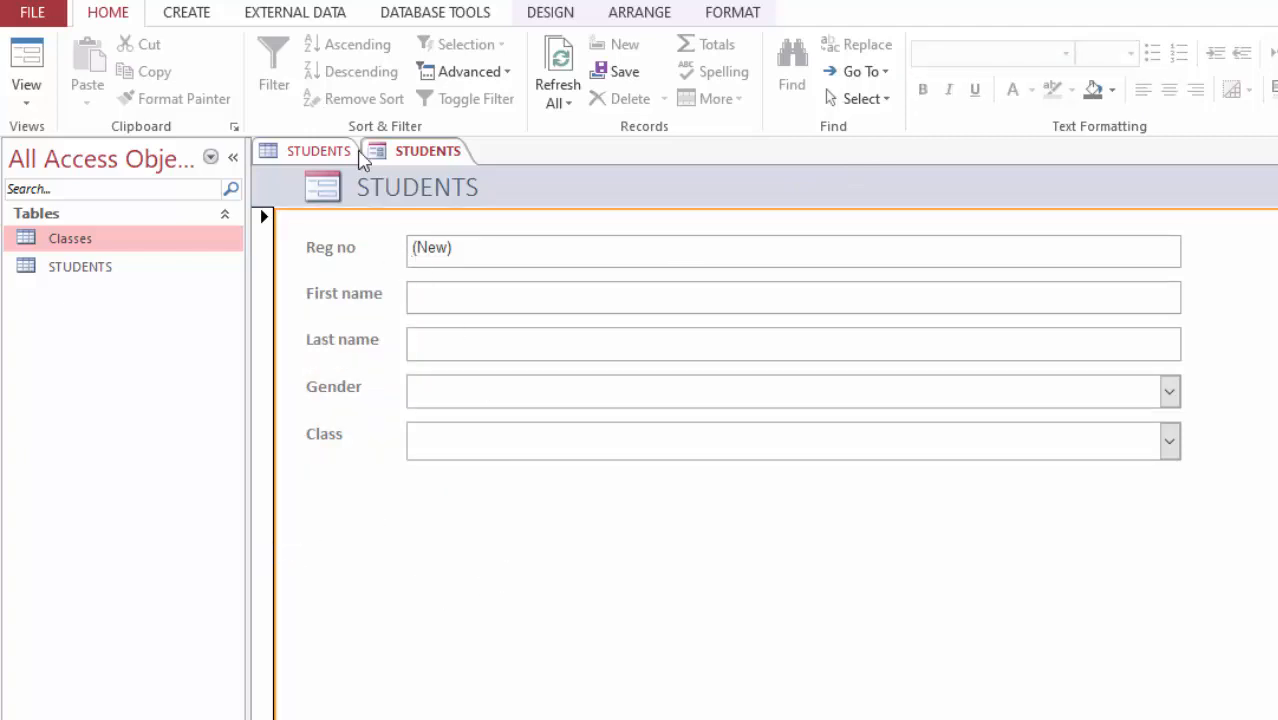
Step: Change the form title to New Student Registration
{"action": "left_click", "coordinate": [454, 186]}
{"action": "double_click", "coordinate": [458, 186]}
{"action": "left_click", "coordinate": [25, 100]}
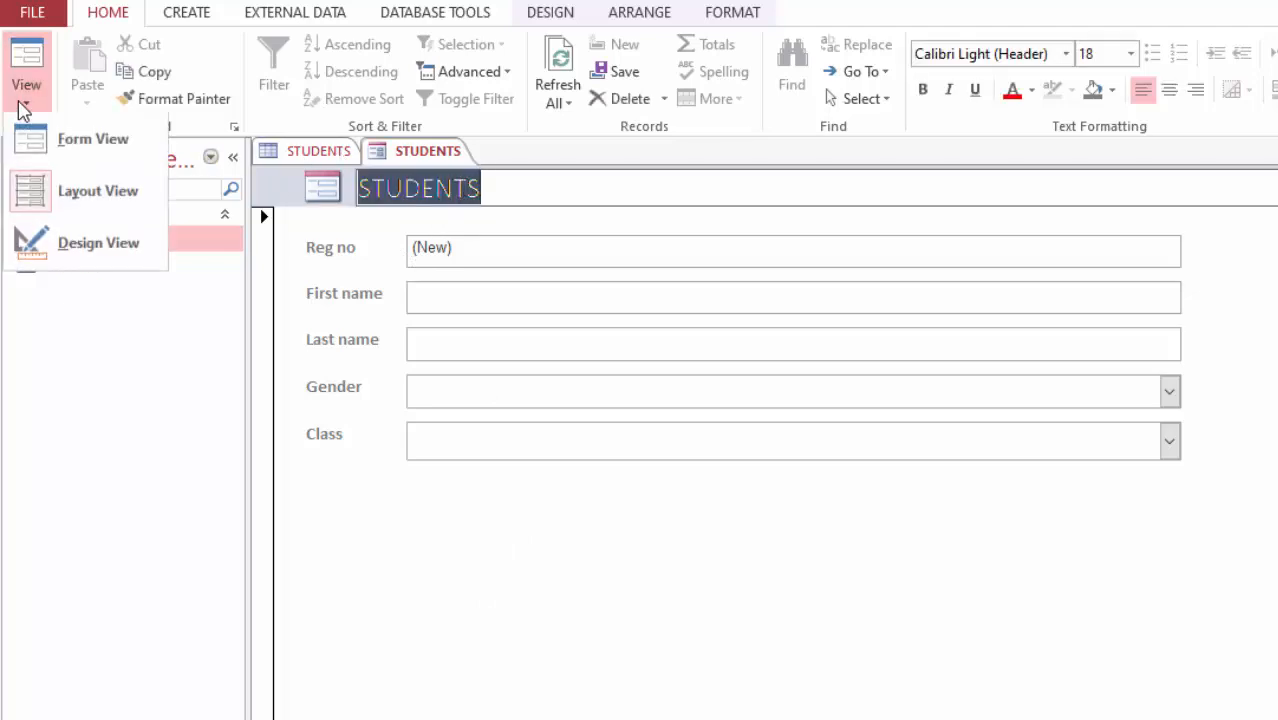
{"action": "left_click", "coordinate": [502, 188]}
{"action": "left_click", "coordinate": [502, 189]}
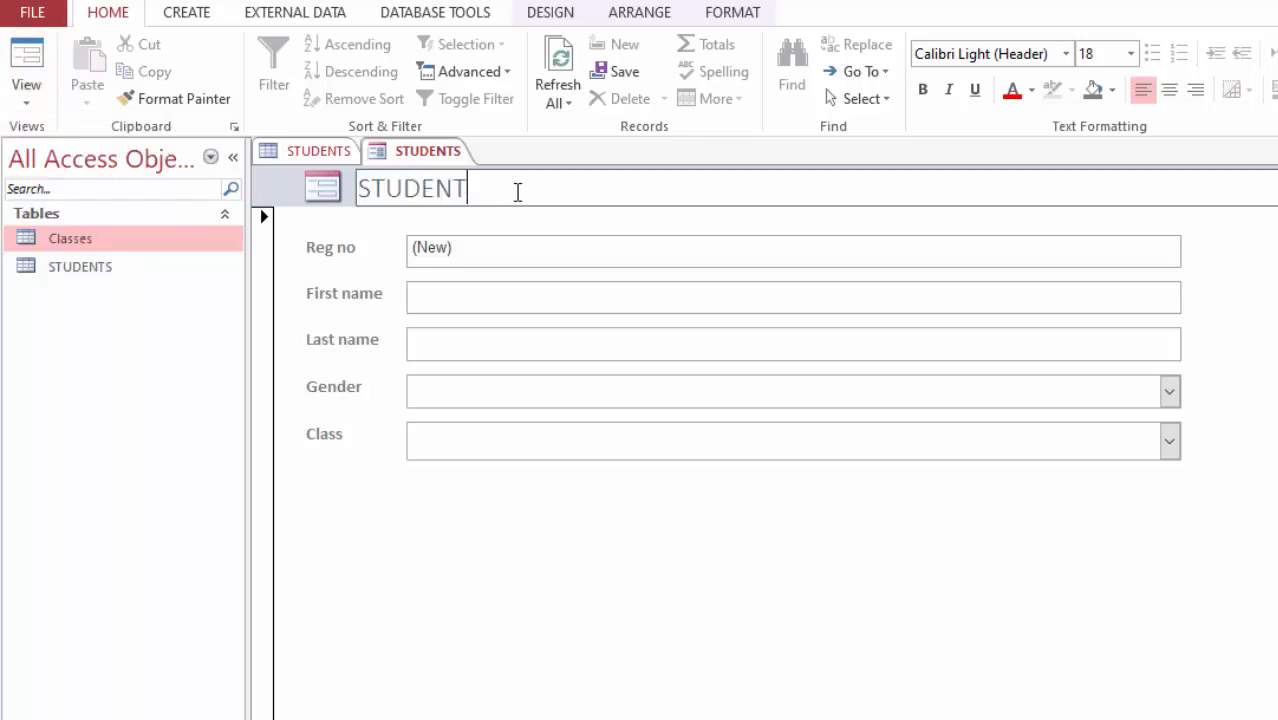
{"action": "key", "text": "BackSpace"}
{"action": "key", "text": "BackSpace"}
{"action": "key", "text": "BackSpace"}
{"action": "key", "text": "BackSpace"}
{"action": "key", "text": "BackSpace"}
{"action": "key", "text": "BackSpace"}
{"action": "key", "text": "BackSpace"}
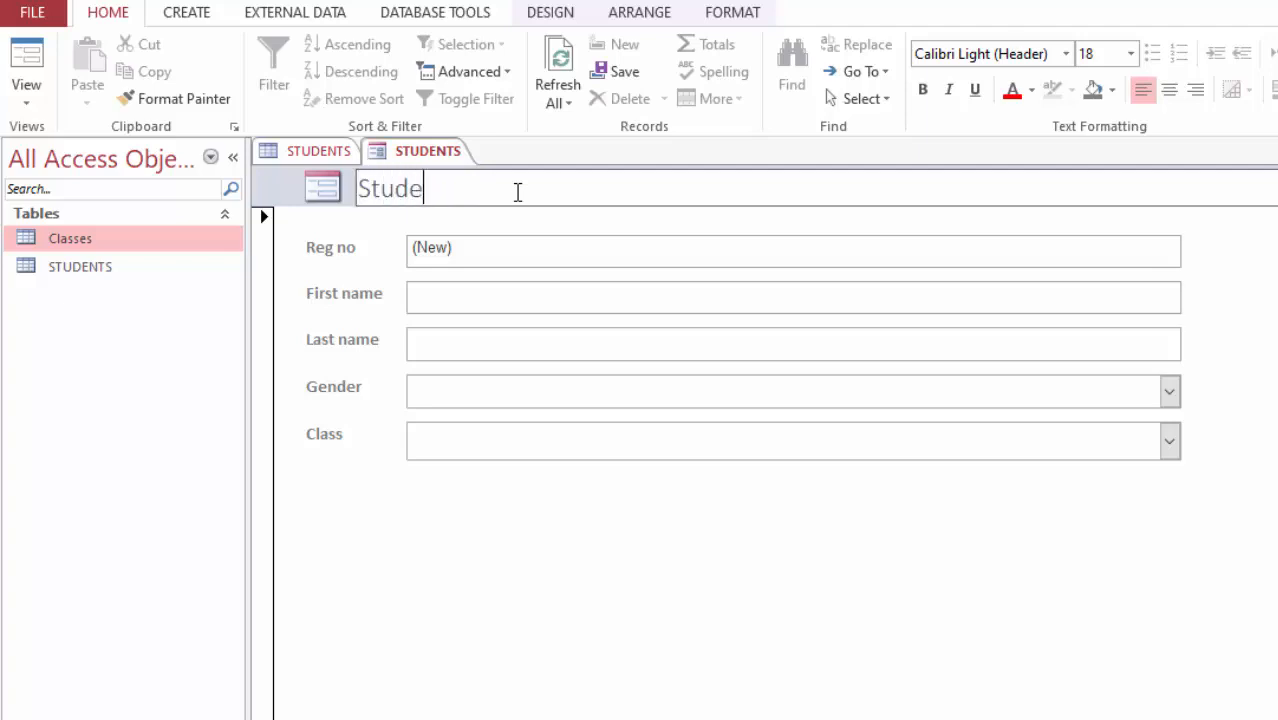
{"action": "key", "text": "BackSpace"}
{"action": "key", "text": "BackSpace"}
{"action": "key", "text": "BackSpace"}
{"action": "key", "text": "BackSpace"}
{"action": "type", "text": "New "}
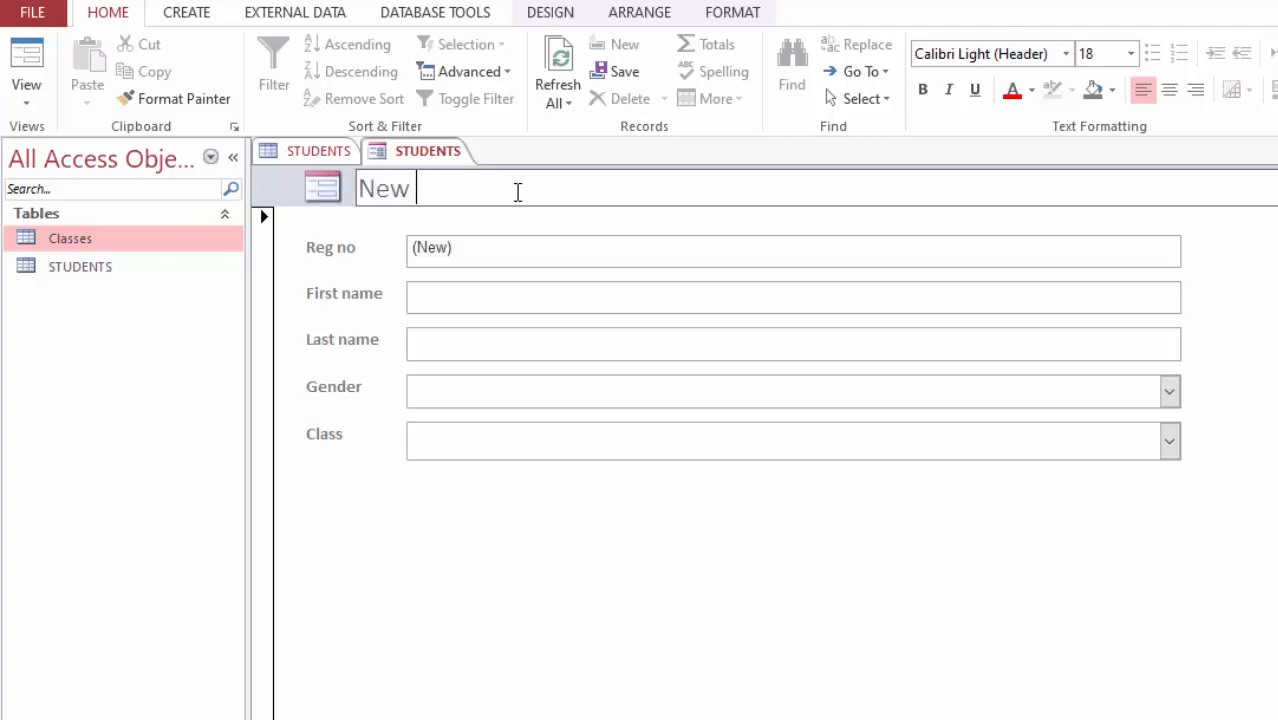
{"action": "type", "text": "Student Registration"}
{"action": "left_click", "coordinate": [520, 567]}
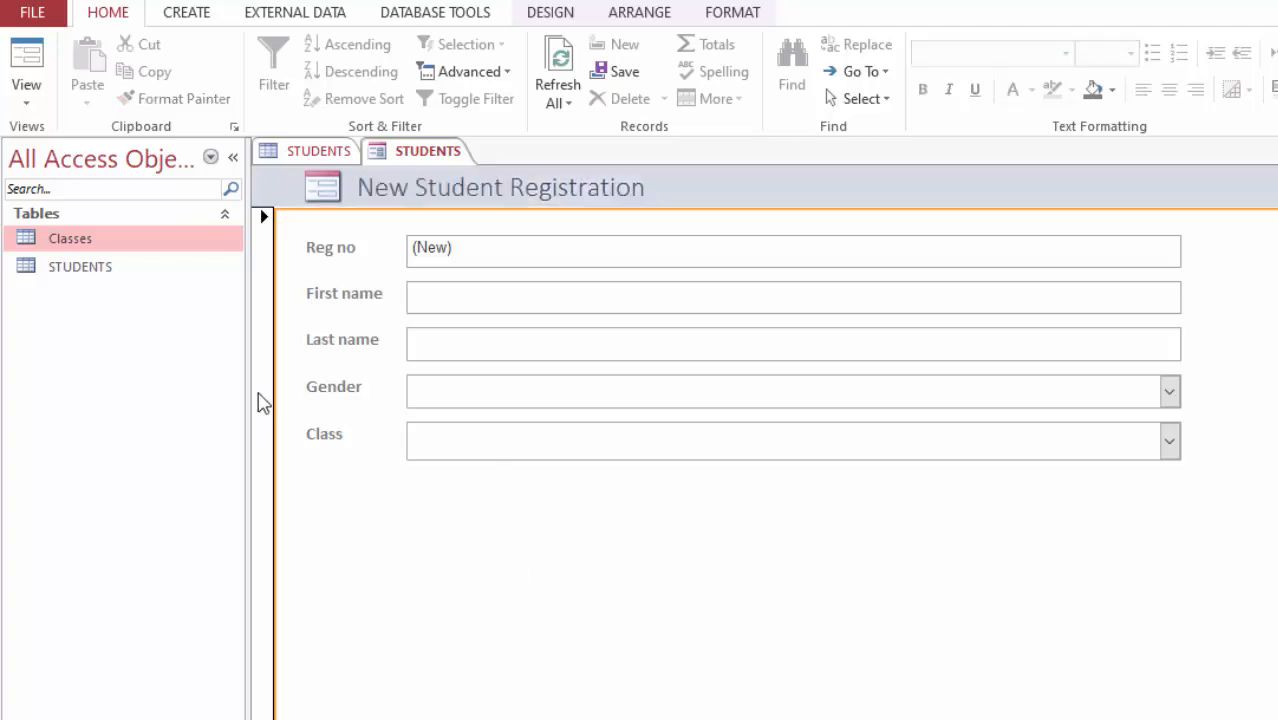
Step: Close the STUDENTS table, saving its layout changes
{"action": "left_click", "coordinate": [310, 149]}
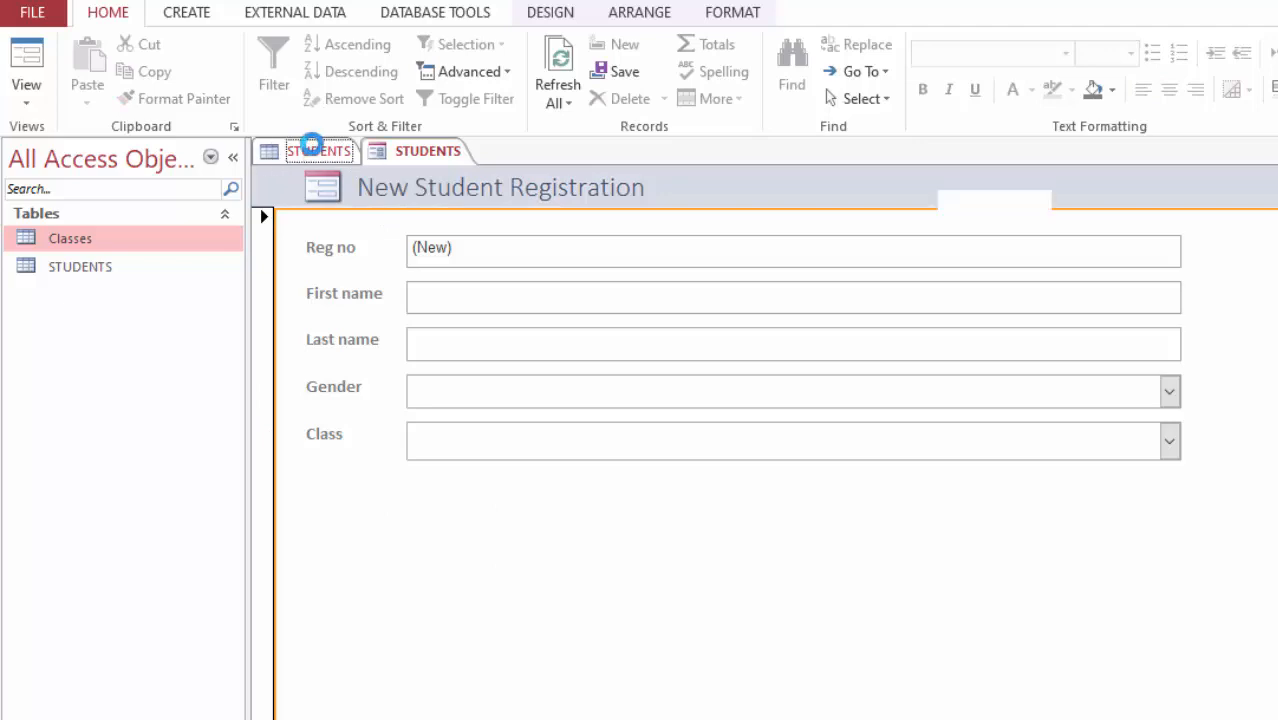
{"action": "key", "text": "ctrl+w"}
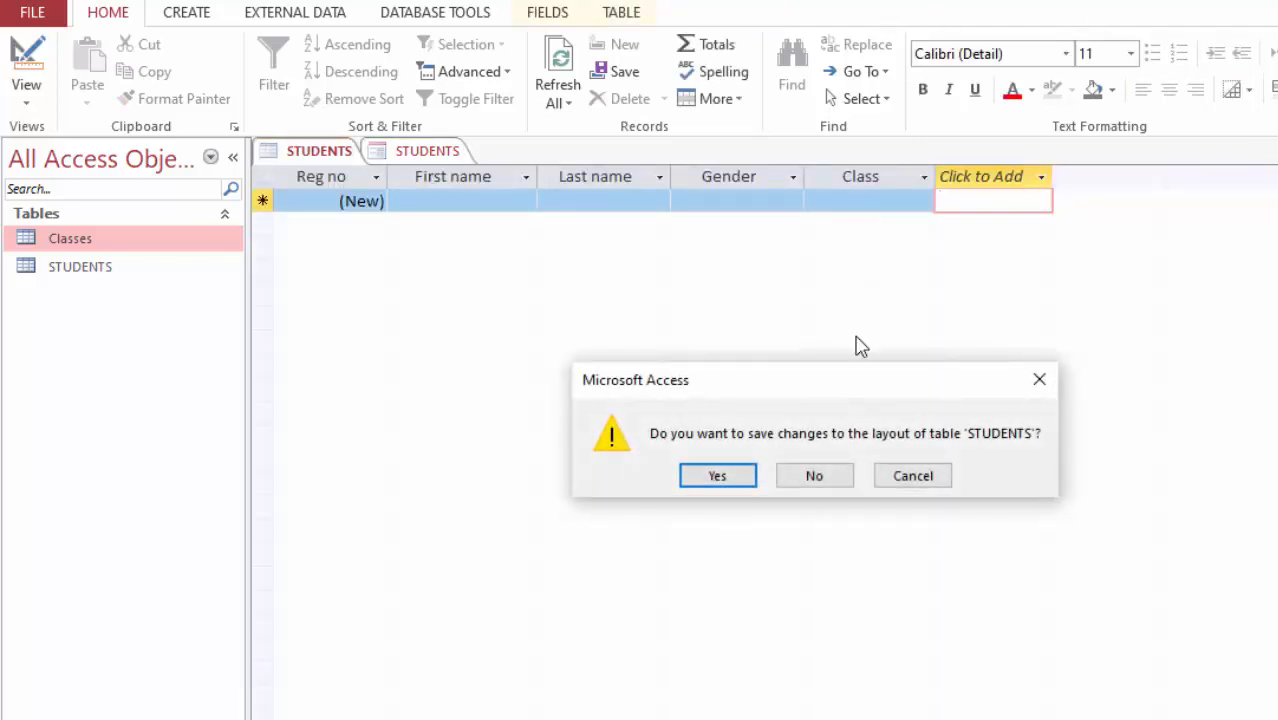
{"action": "left_click", "coordinate": [716, 476]}
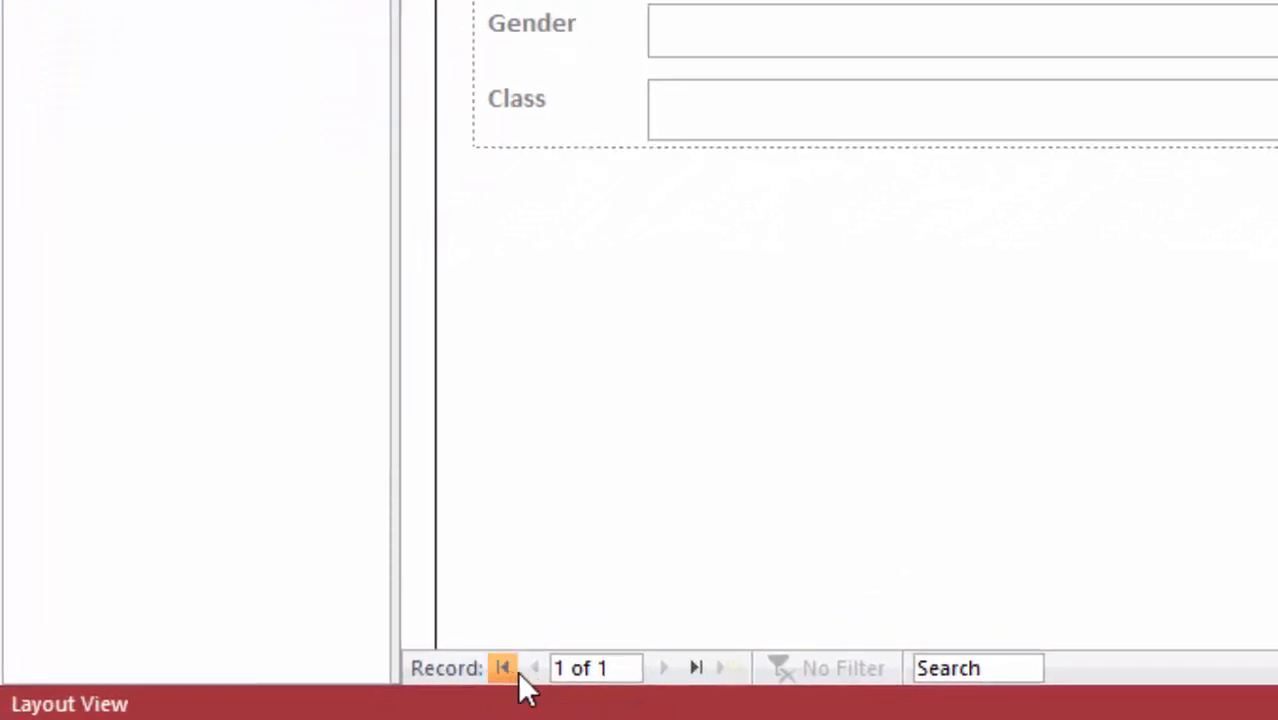
Step: Open the form in Design View and enlarge the form footer section
{"action": "left_click", "coordinate": [991, 358]}
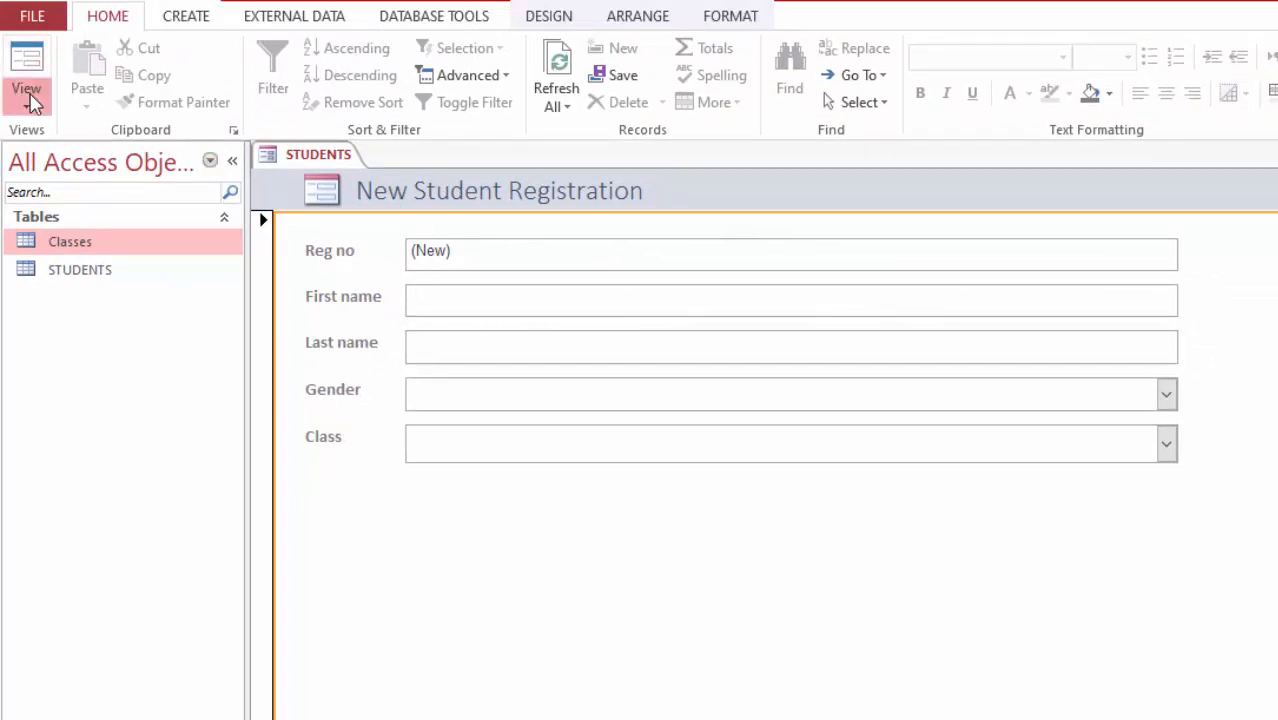
{"action": "left_click", "coordinate": [29, 100]}
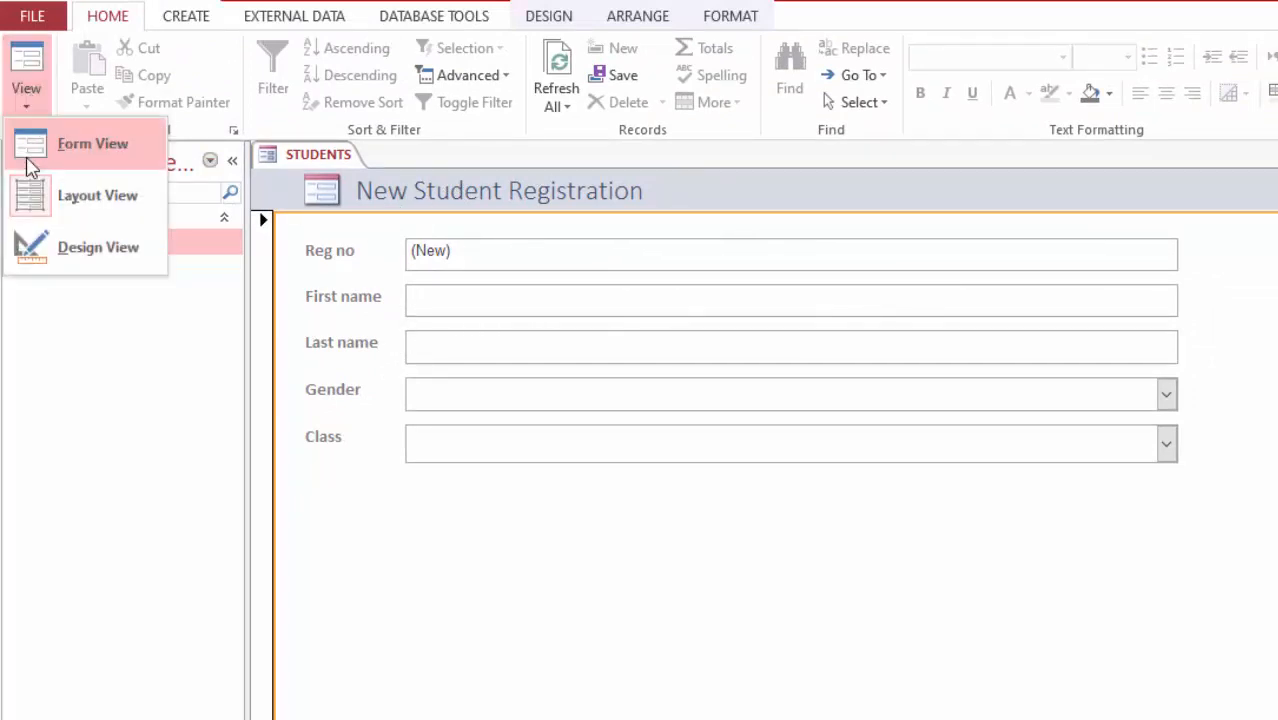
{"action": "left_click", "coordinate": [72, 254]}
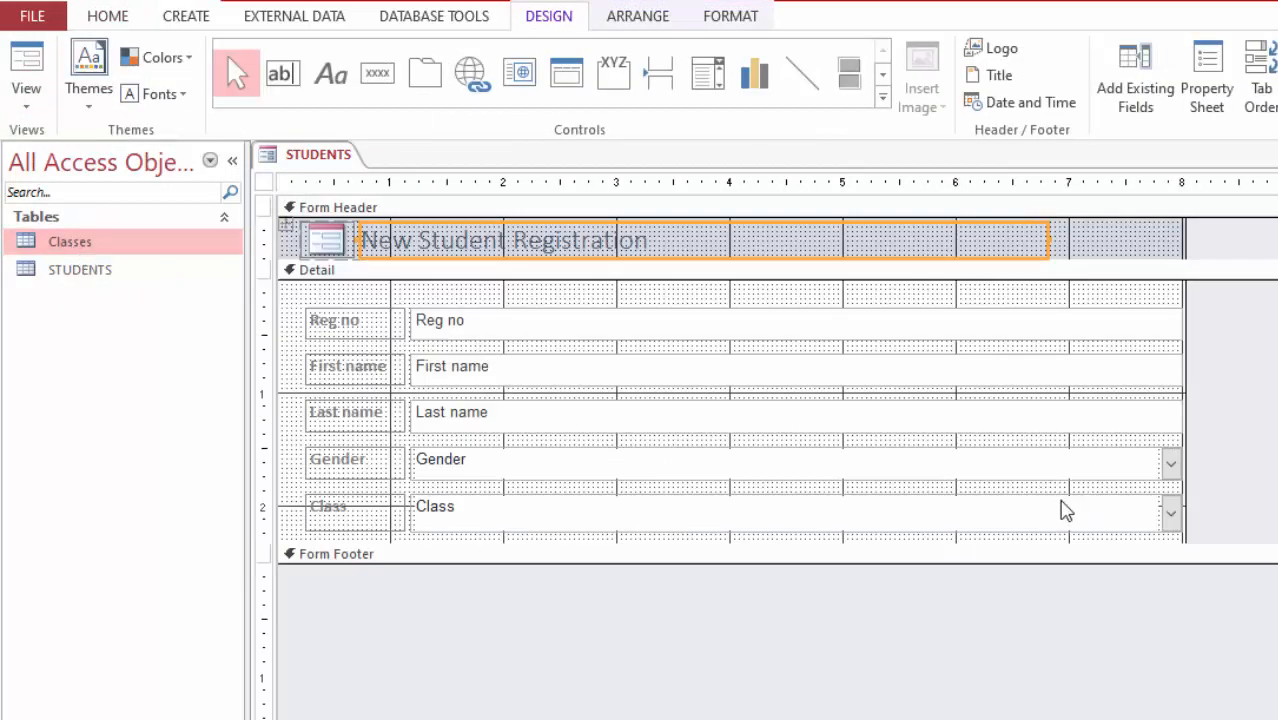
{"action": "mouse_move", "coordinate": [587, 560]}
{"action": "left_mouse_down"}
{"action": "mouse_move", "coordinate": [588, 585]}
{"action": "mouse_move", "coordinate": [599, 584]}
{"action": "mouse_move", "coordinate": [599, 540]}
{"action": "mouse_move", "coordinate": [604, 561]}
{"action": "left_mouse_up"}
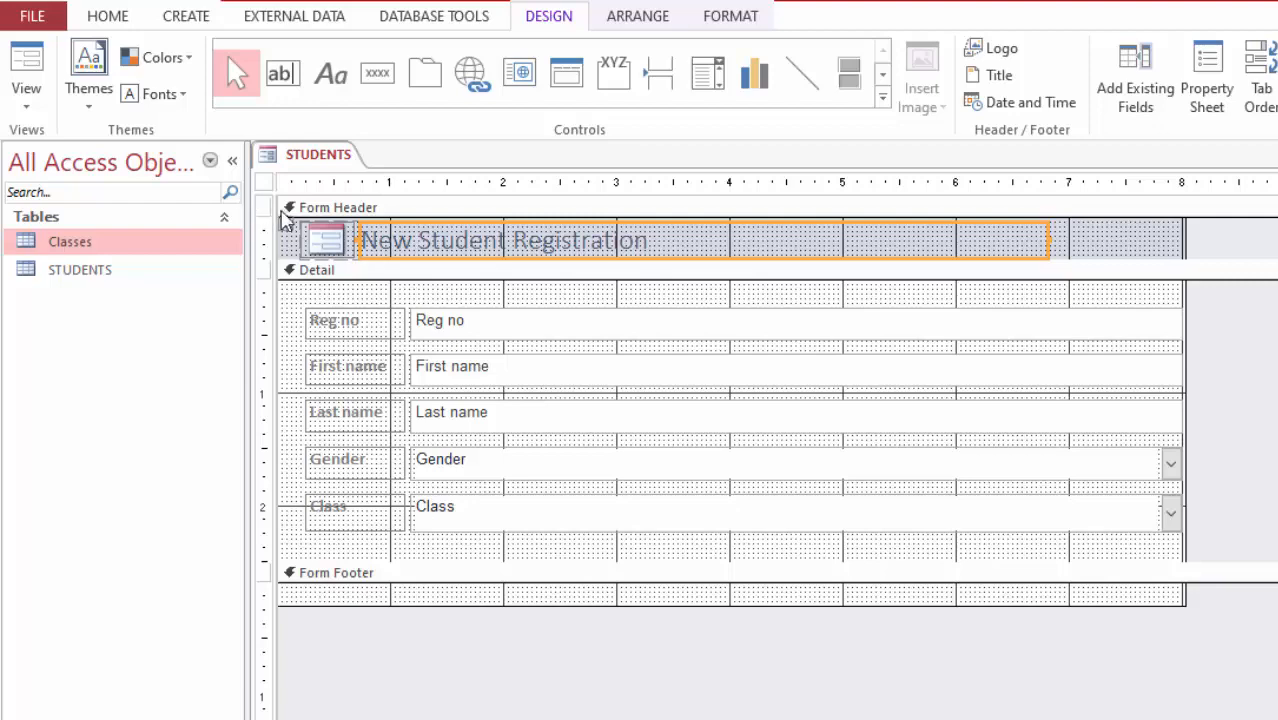
Step: Select the whole form and set its Data Entry property to Yes
{"action": "left_click", "coordinate": [265, 184]}
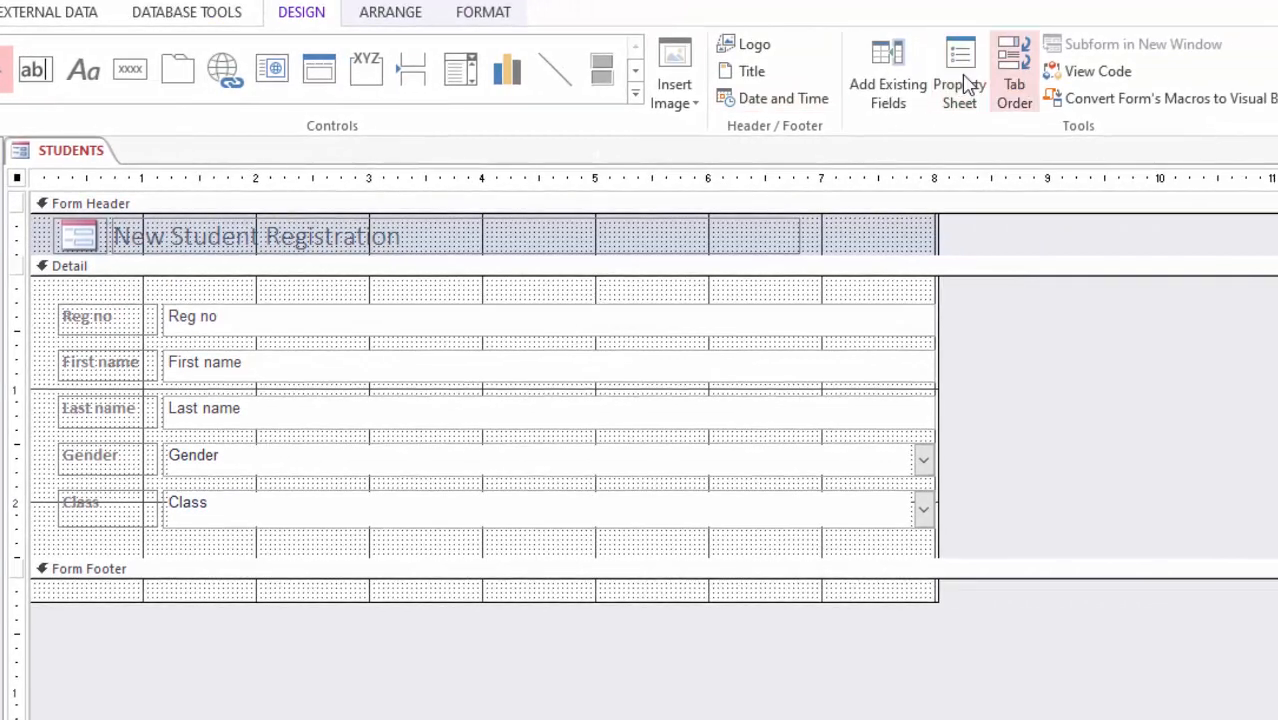
{"action": "left_click", "coordinate": [962, 80]}
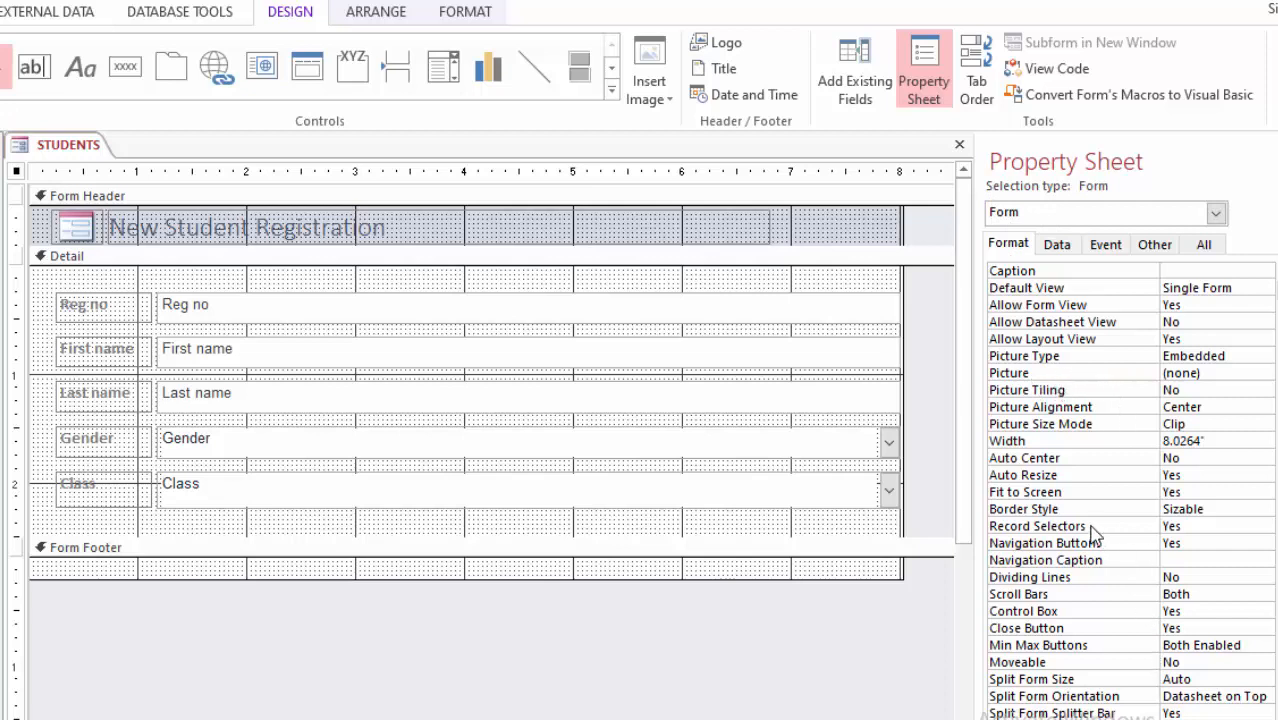
{"action": "left_click", "coordinate": [1059, 245]}
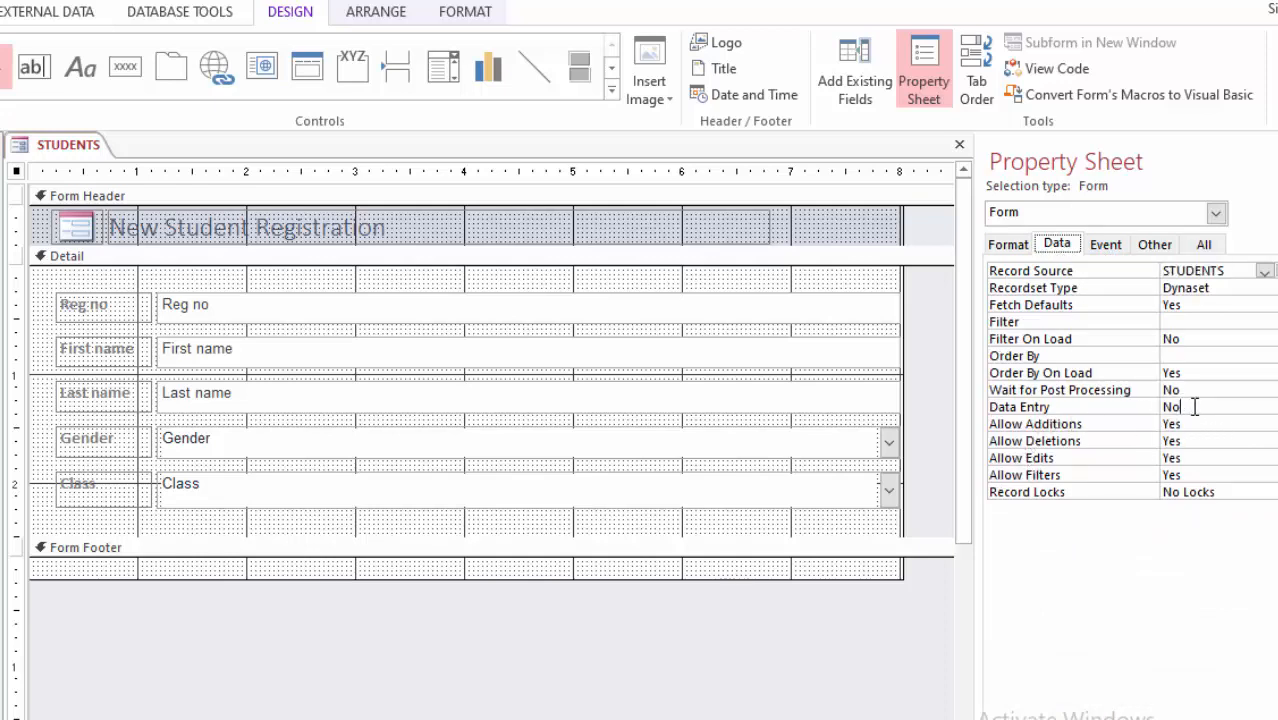
{"action": "left_click", "coordinate": [1276, 406]}
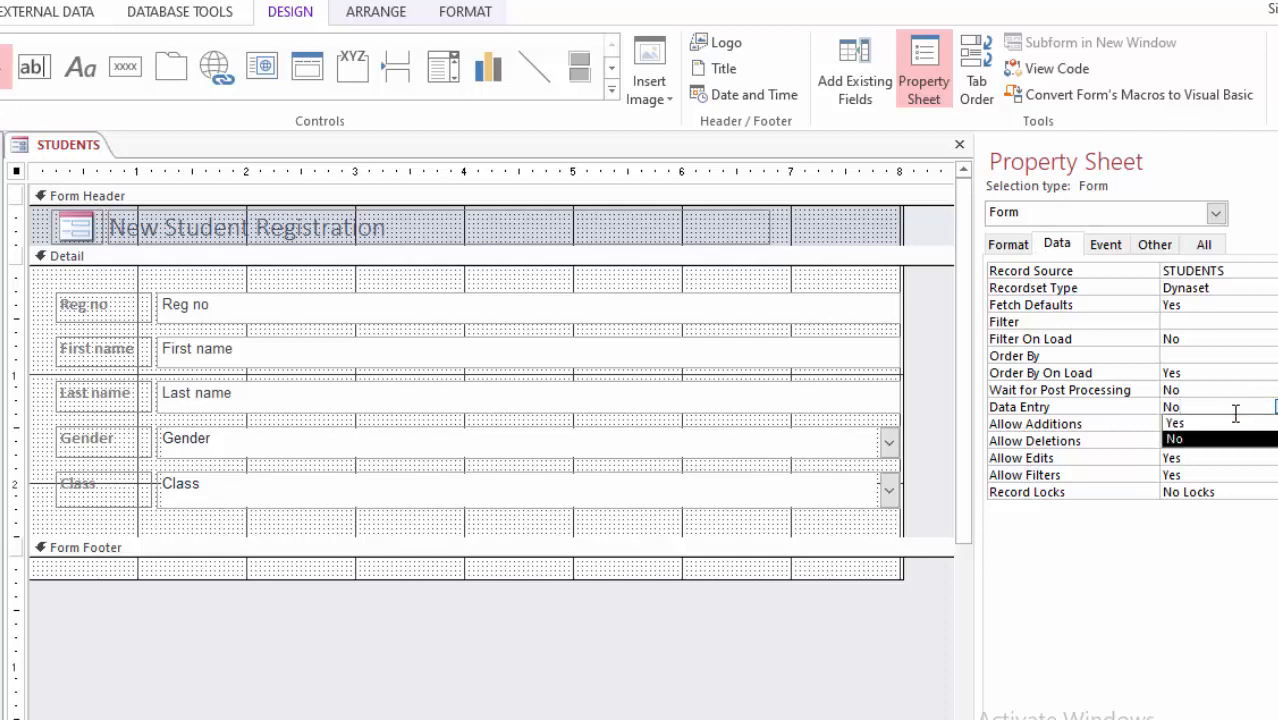
{"action": "left_click", "coordinate": [1203, 425]}
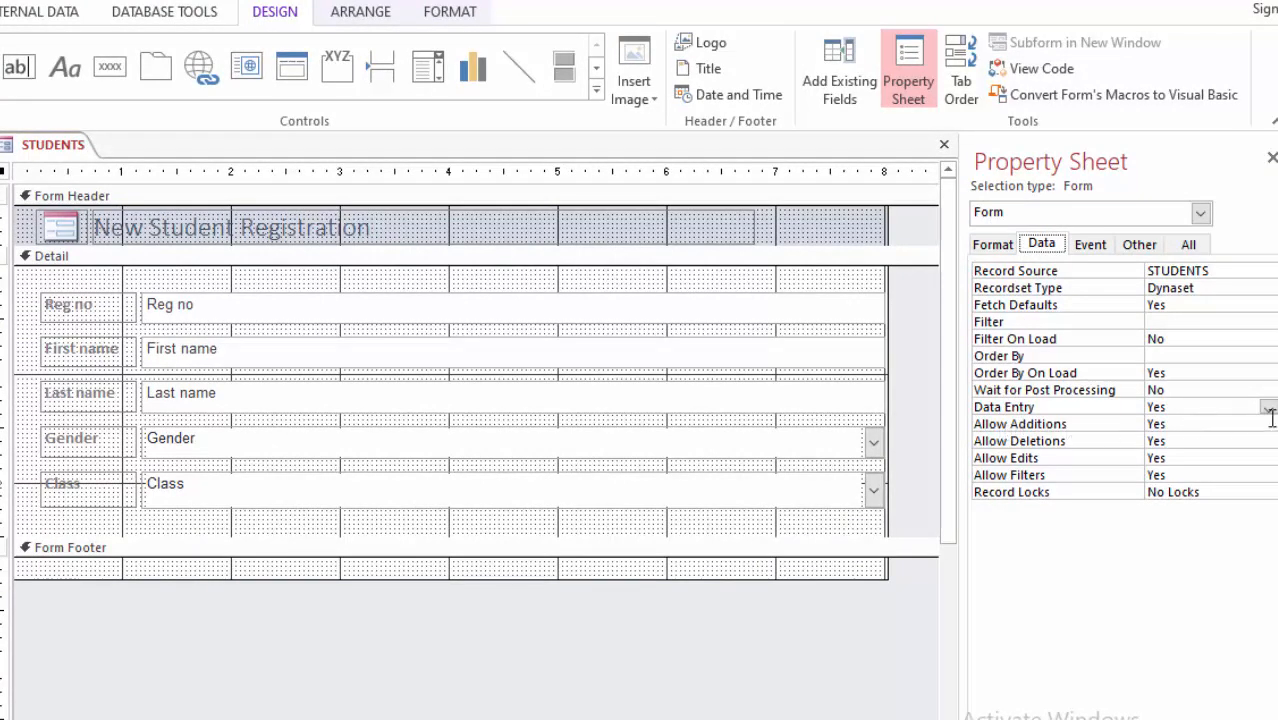
{"action": "key", "text": "ctrl+s"}
{"action": "left_click", "coordinate": [778, 307]}
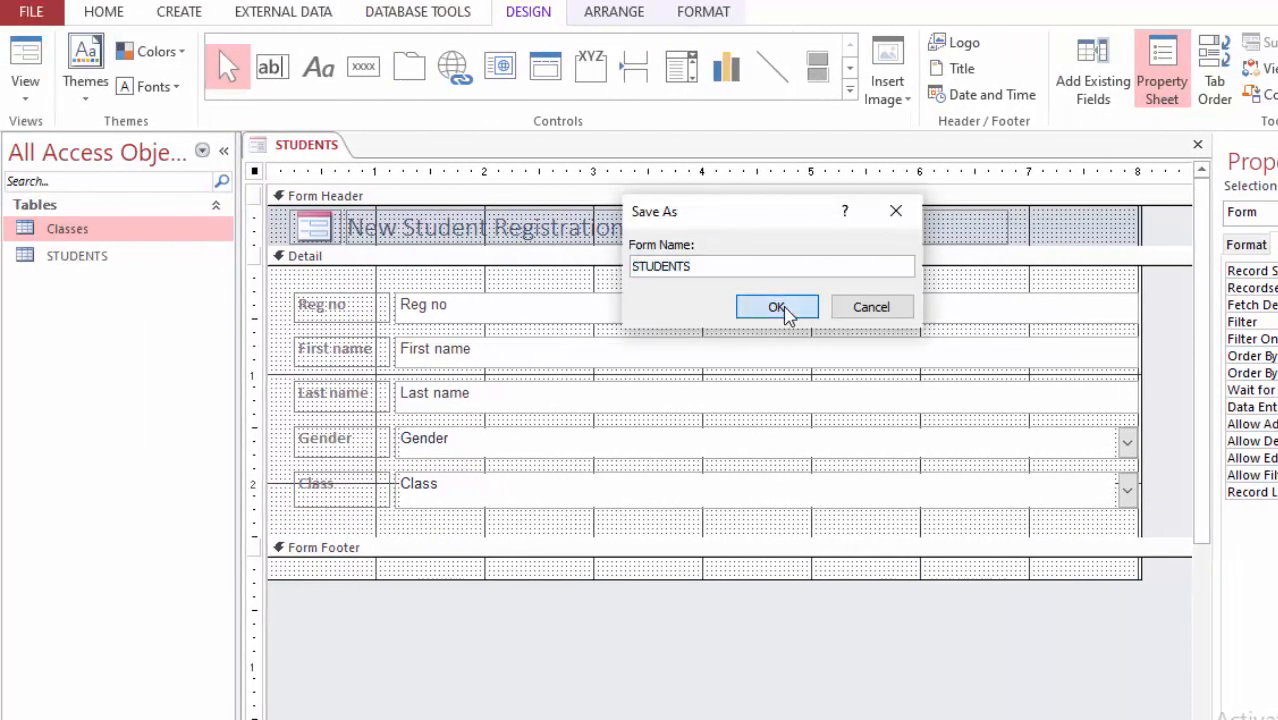
{"action": "left_click", "coordinate": [893, 314]}
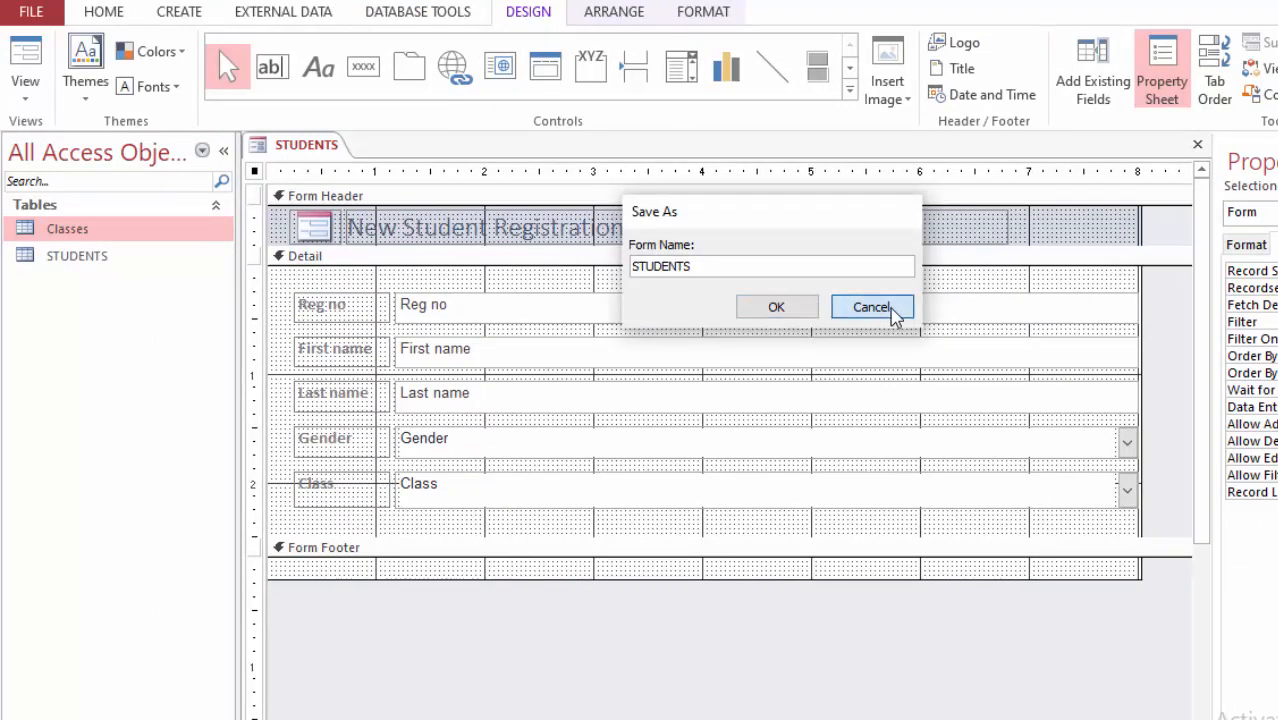
Step: Switch to Form View, then close the form and save it under the name Student Reg
{"action": "left_click", "coordinate": [23, 55]}
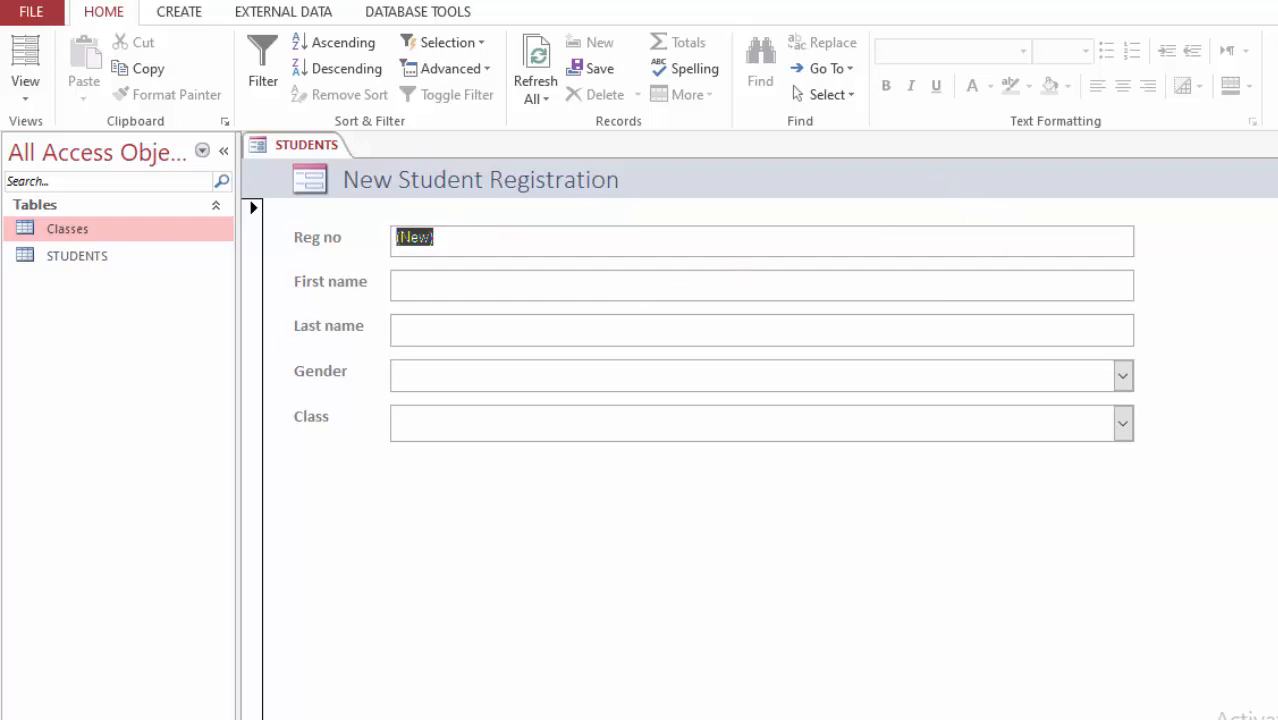
{"action": "left_click", "coordinate": [1277, 145]}
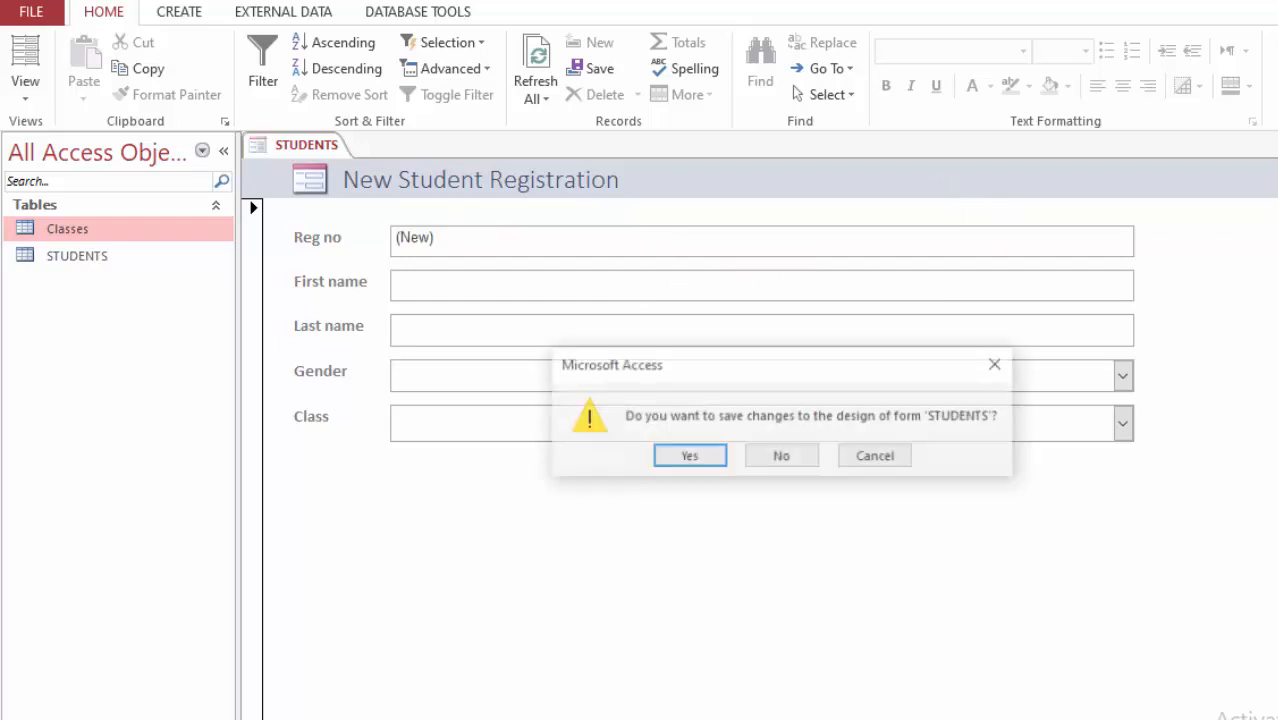
{"action": "left_click", "coordinate": [689, 458]}
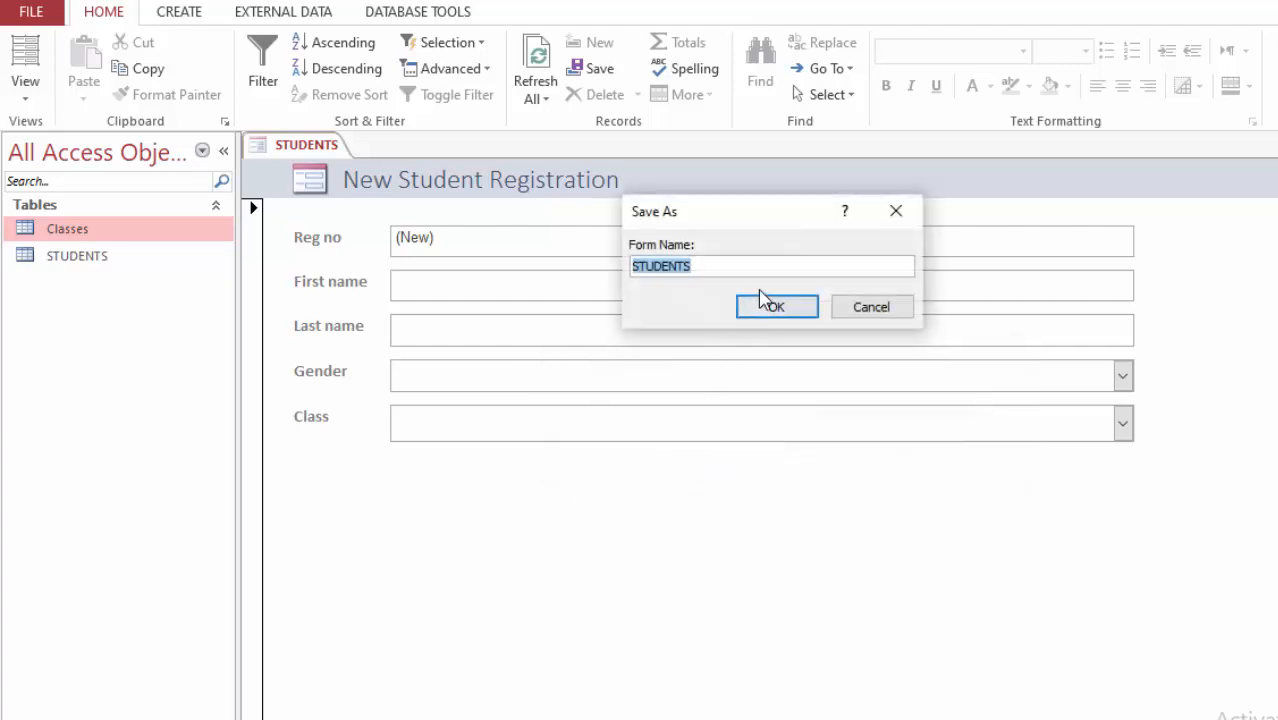
{"action": "left_click", "coordinate": [711, 264]}
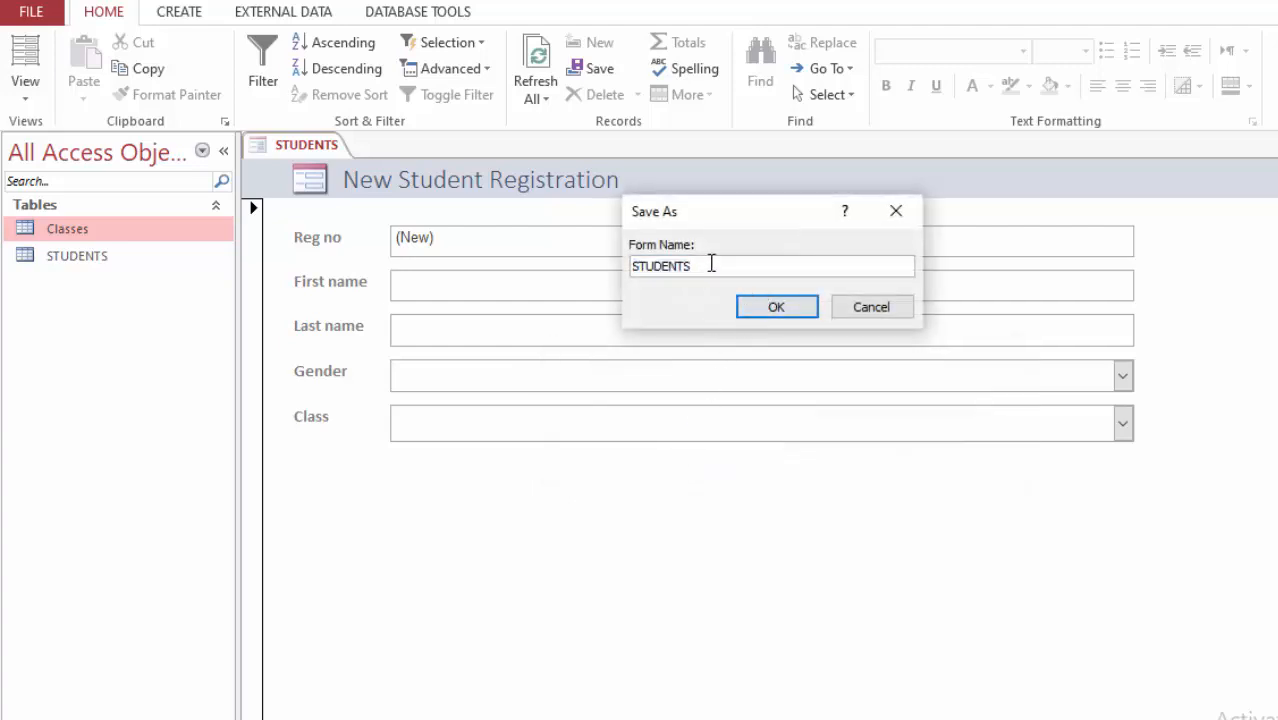
{"action": "left_click_drag", "start_coordinate": [699, 265], "coordinate": [498, 270]}
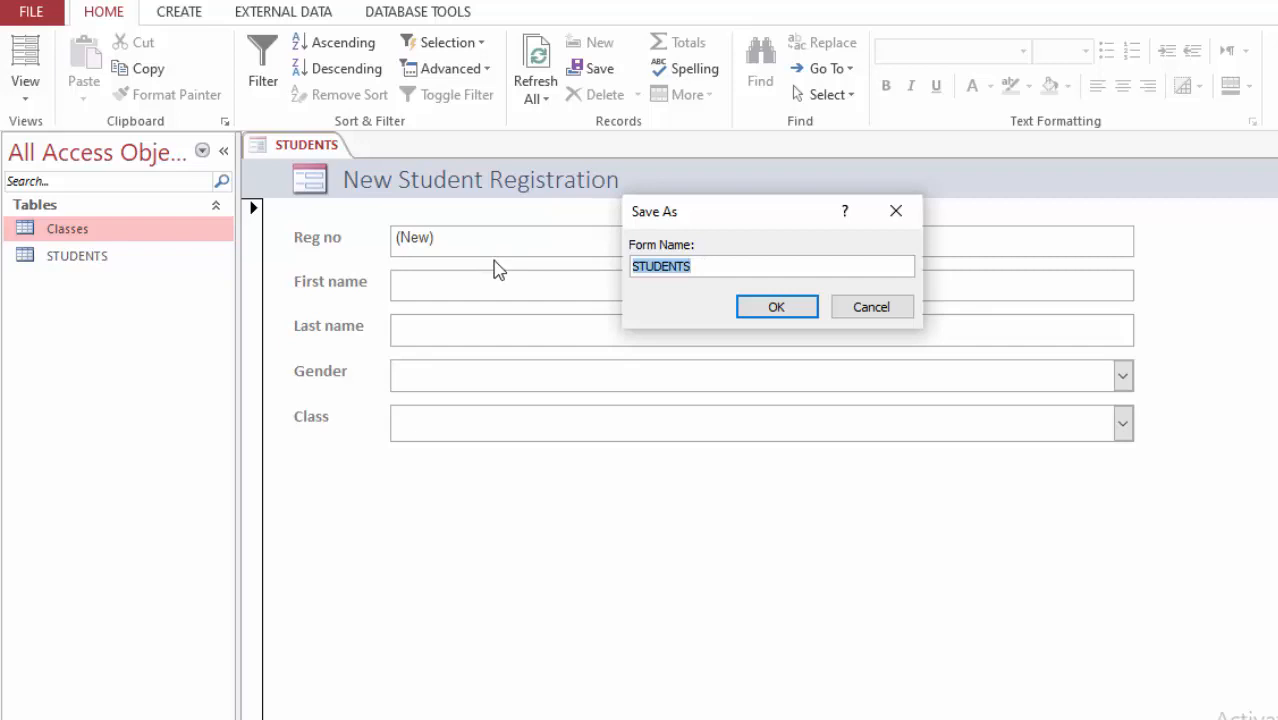
{"action": "type", "text": "Student Reg"}
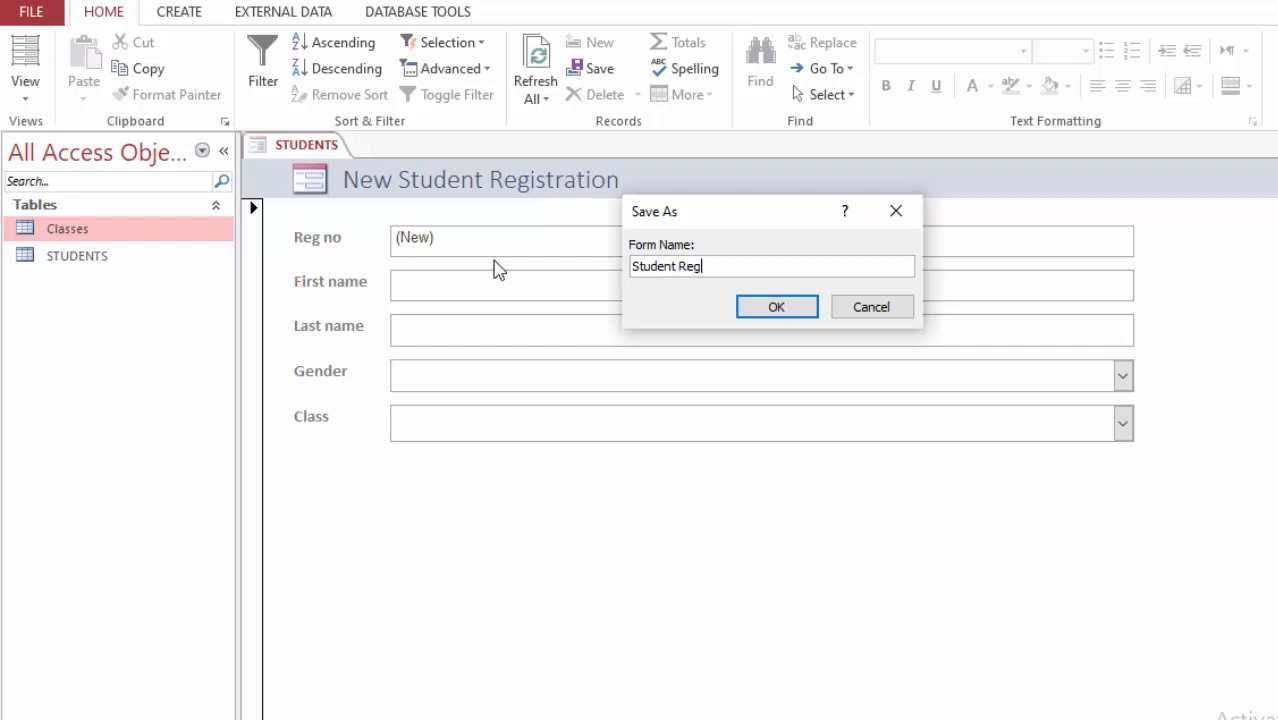
{"action": "left_click", "coordinate": [766, 308]}
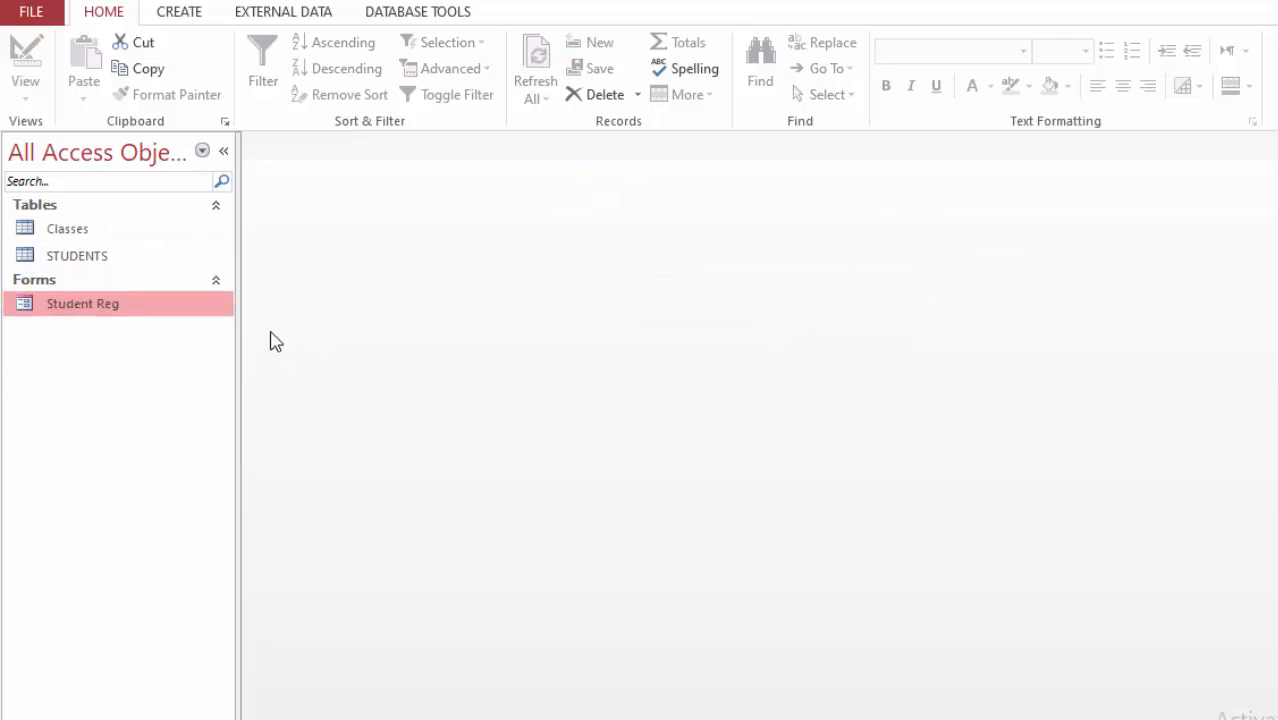
Step: Open the Student Reg form and enter the first student's first and last name
{"action": "double_click", "coordinate": [128, 316]}
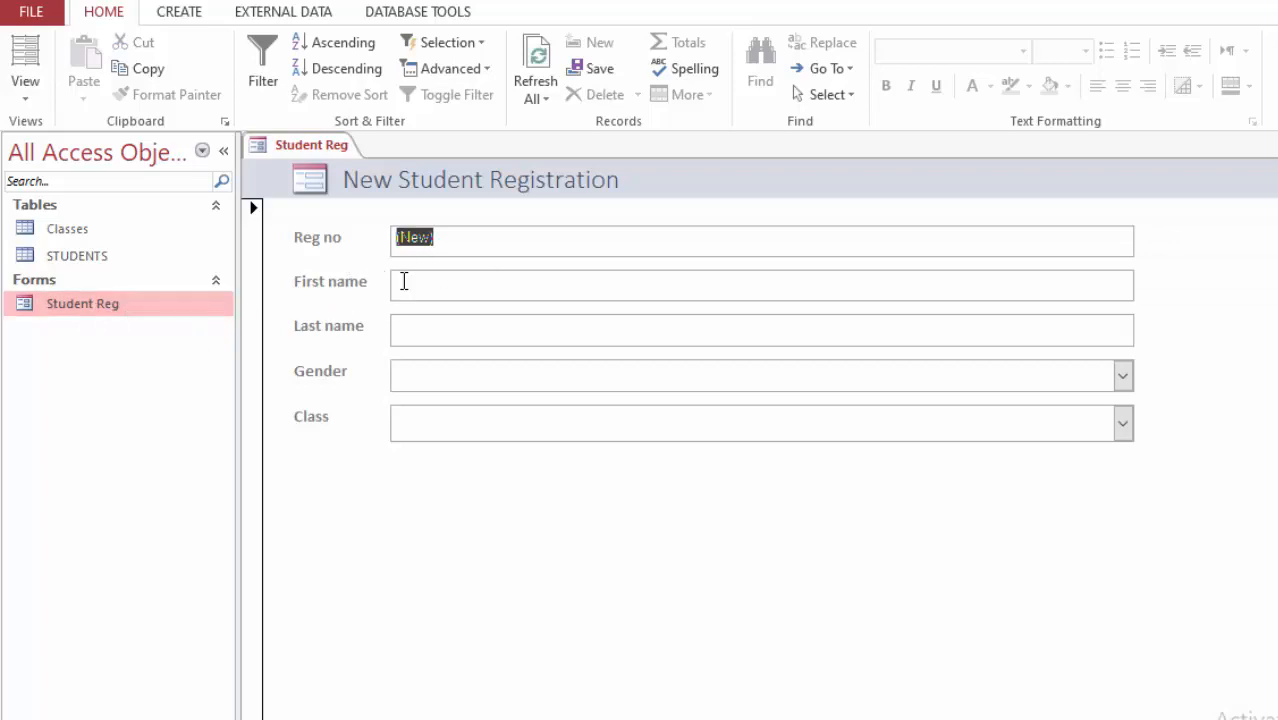
{"action": "left_click", "coordinate": [500, 296]}
{"action": "type", "text": "Andrew"}
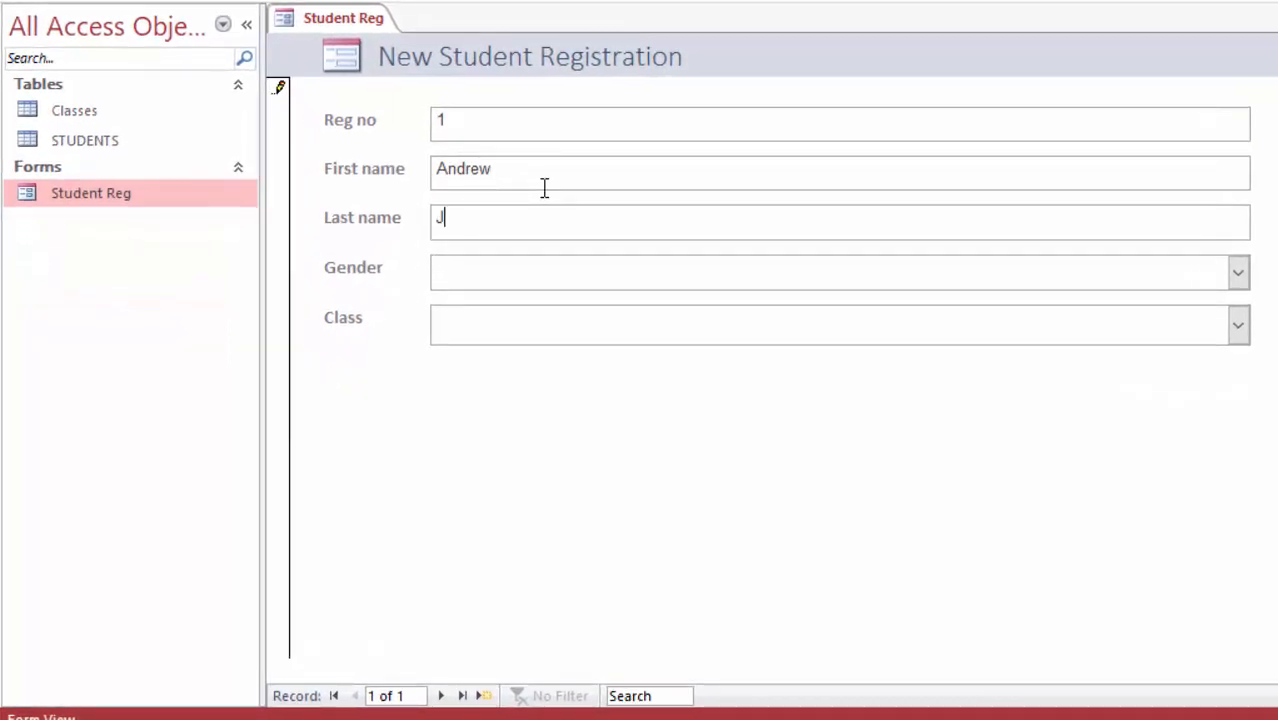
Step: Set the first student's Gender to Male and Class to Grade 1
{"action": "left_click", "coordinate": [1238, 273]}
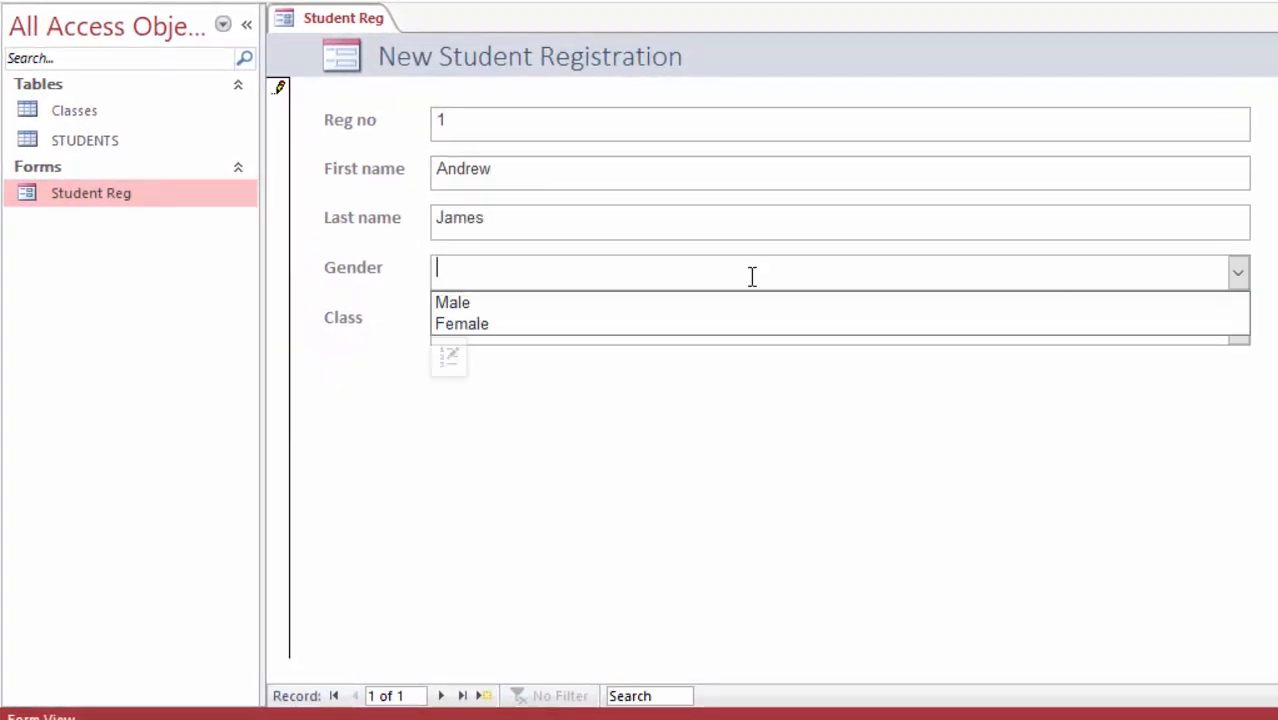
{"action": "left_click", "coordinate": [466, 304]}
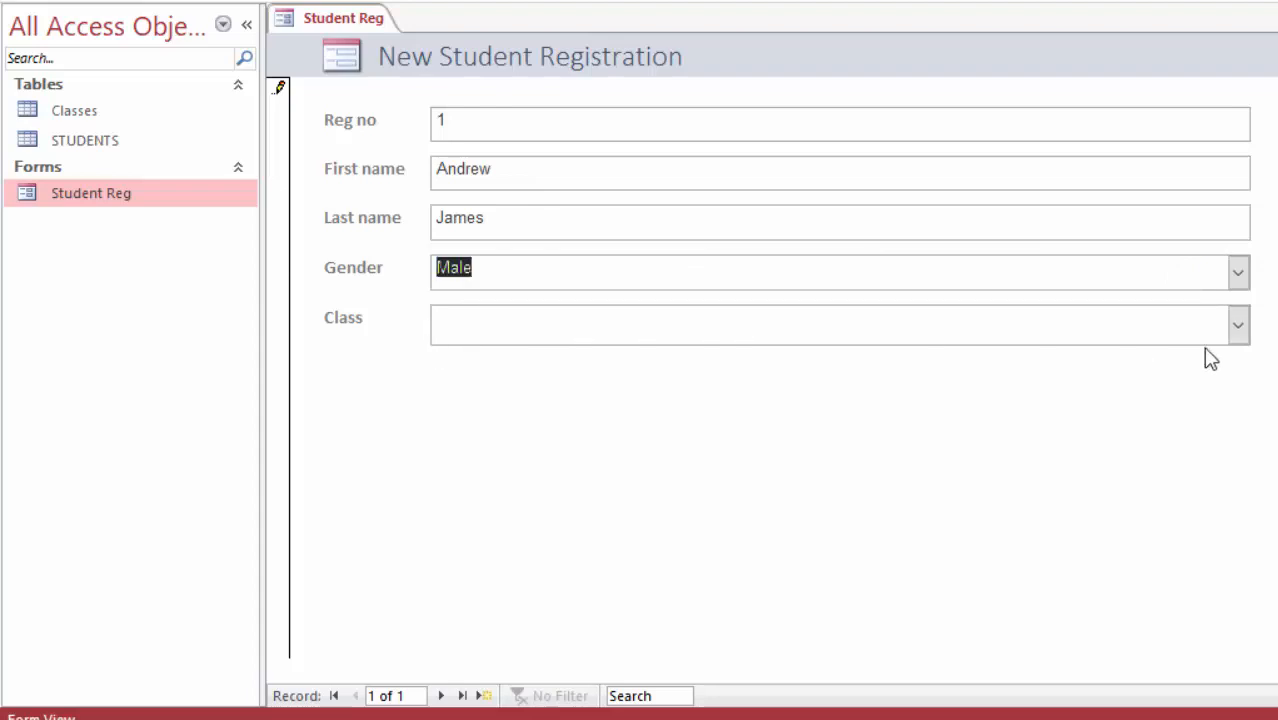
{"action": "left_click", "coordinate": [1237, 327]}
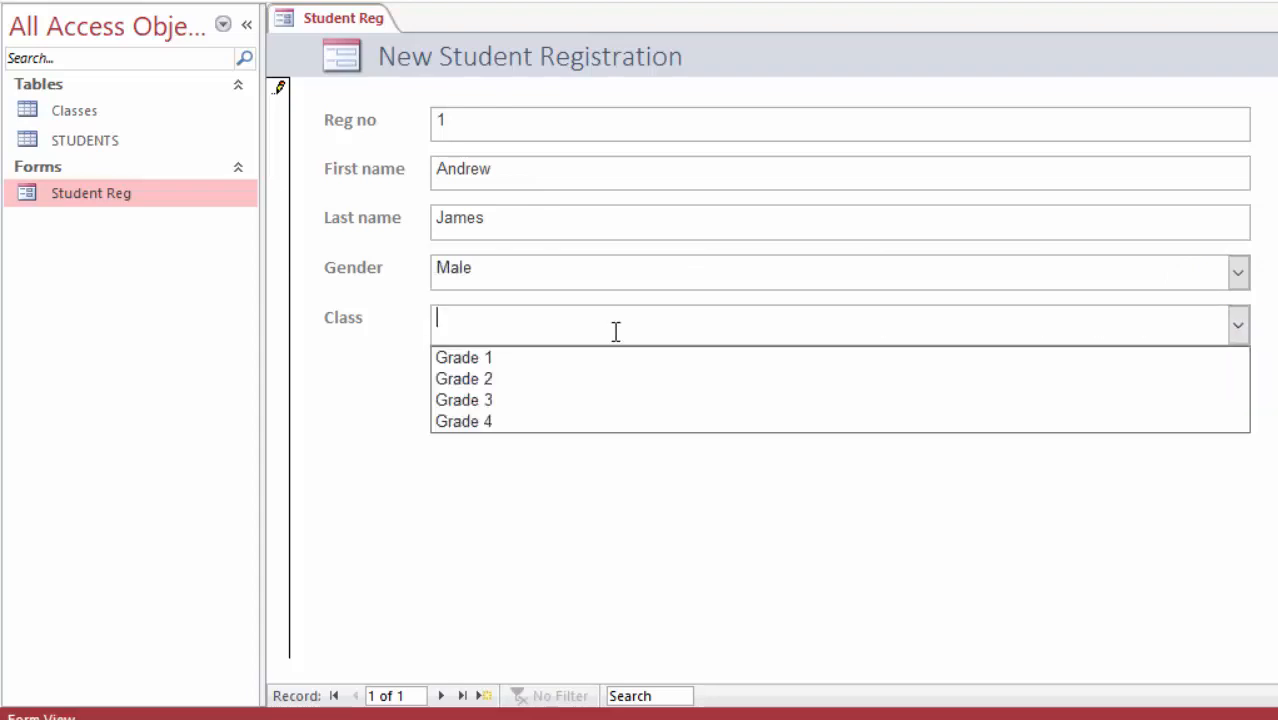
{"action": "left_click", "coordinate": [484, 363]}
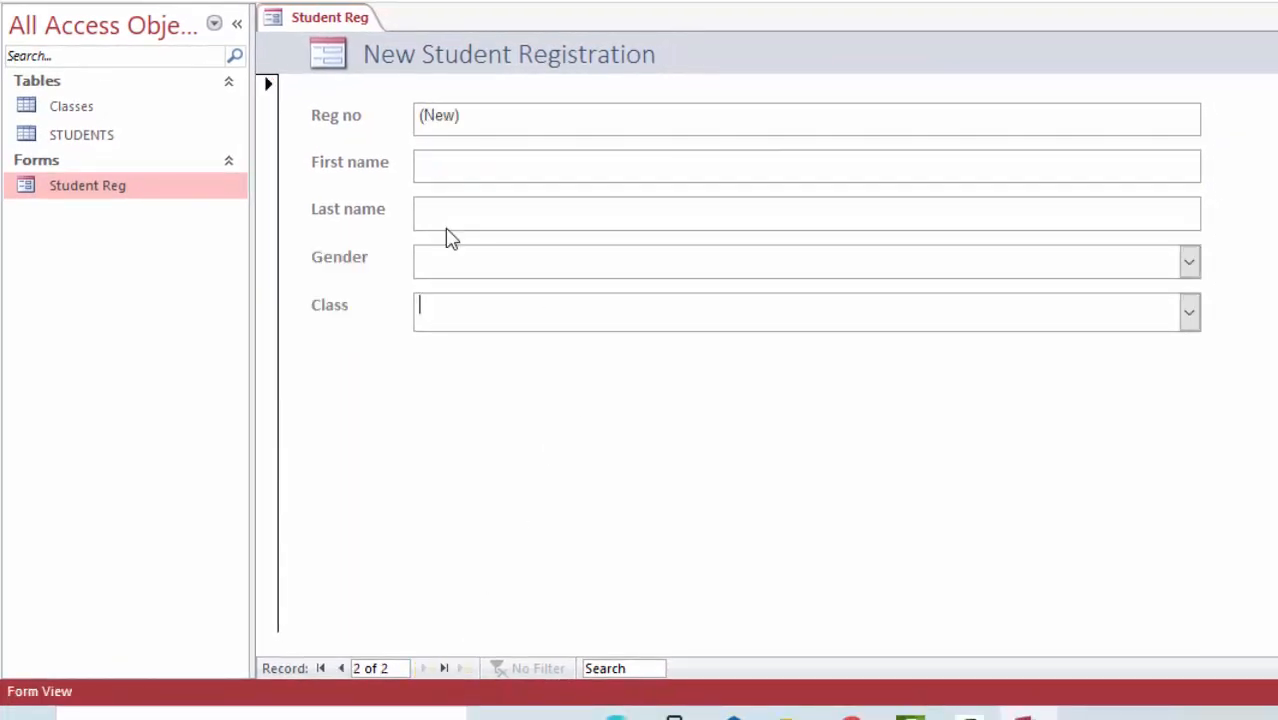
Step: Enter a second student's first and last name in a new record
{"action": "left_click", "coordinate": [456, 161]}
{"action": "type", "text": "Christine"}
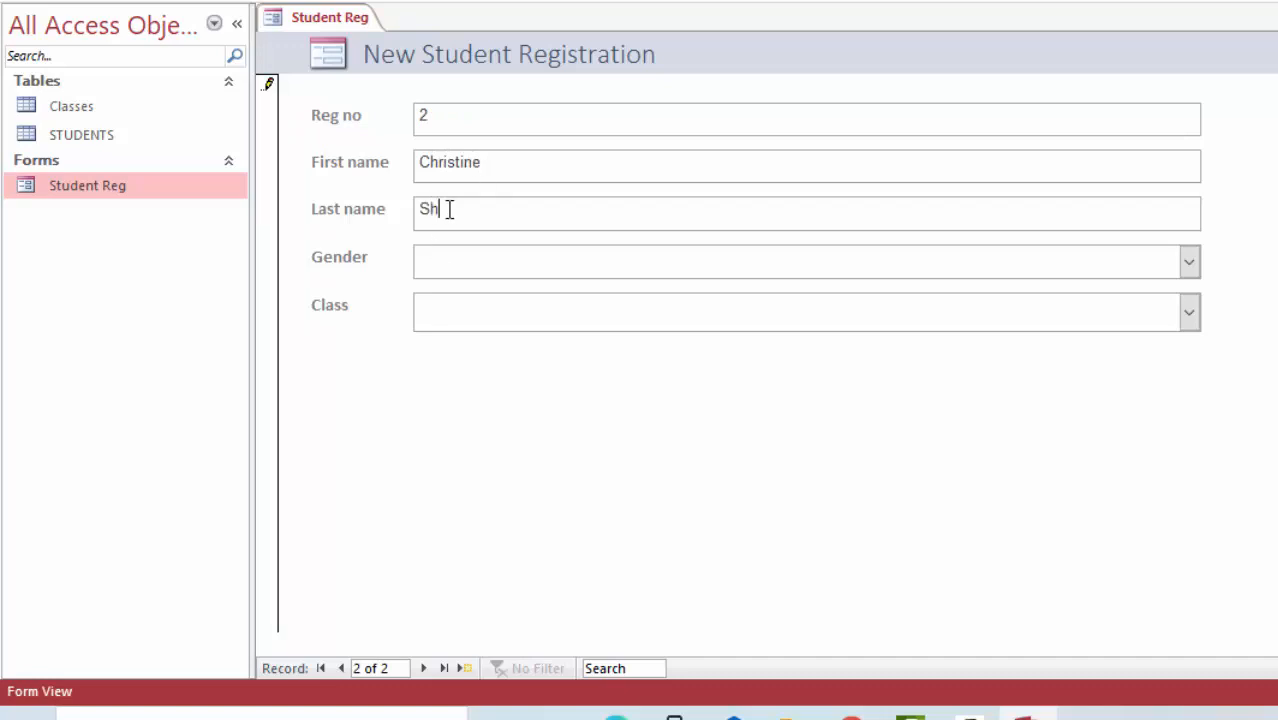
{"action": "left_click", "coordinate": [449, 209]}
{"action": "type", "text": "Sharp"}
Step: Set the second student's Gender to Female and Class to Grade 2
{"action": "left_click", "coordinate": [1190, 263]}
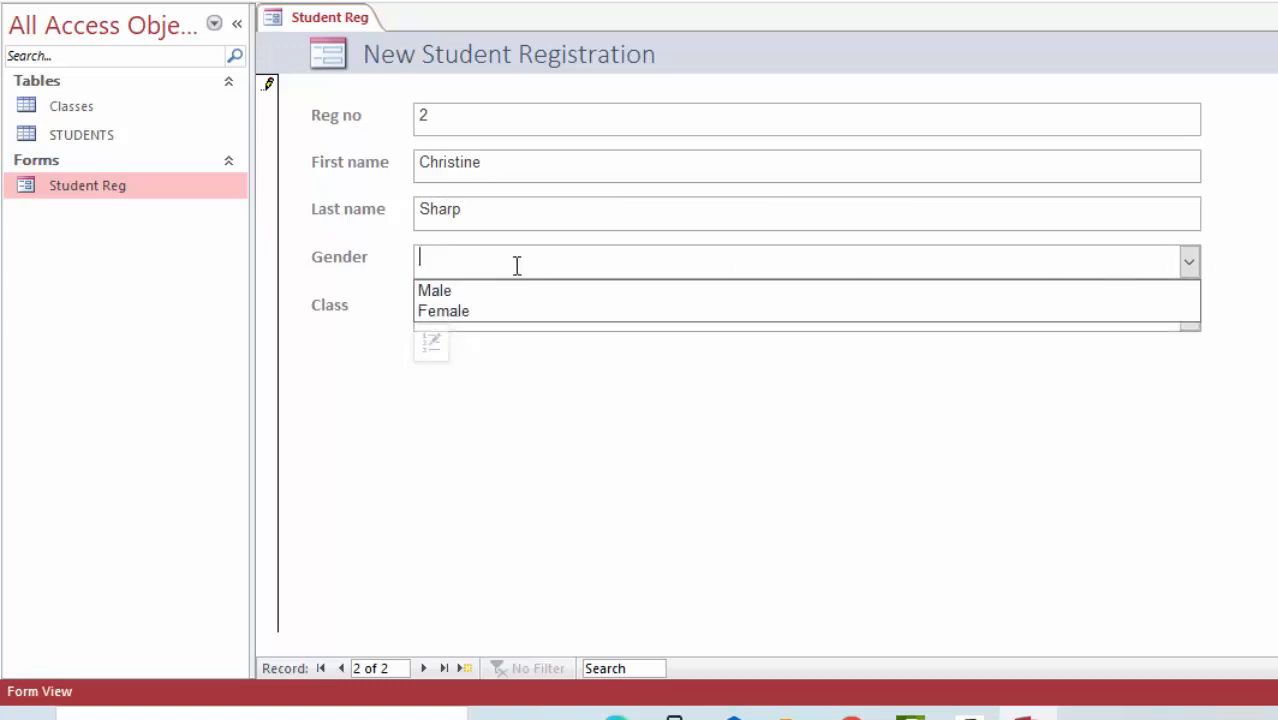
{"action": "left_click", "coordinate": [448, 311]}
{"action": "left_click", "coordinate": [443, 314]}
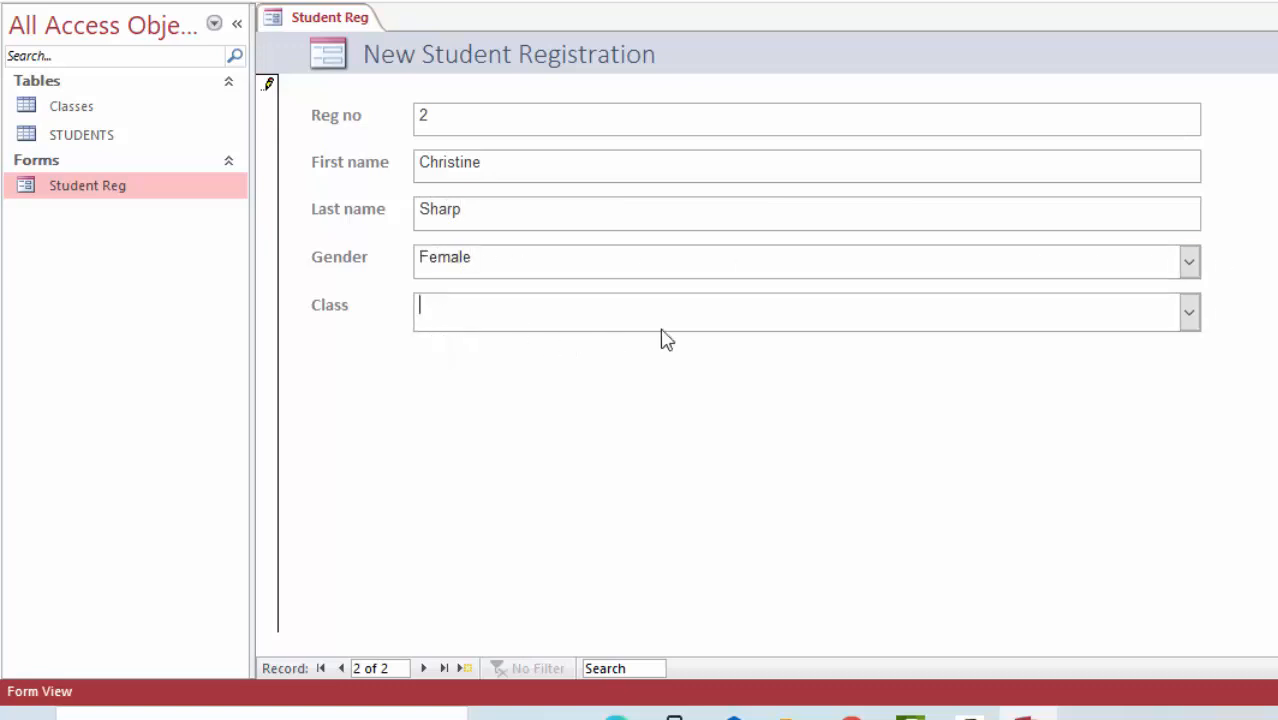
{"action": "left_click", "coordinate": [1190, 311]}
{"action": "left_click", "coordinate": [470, 364]}
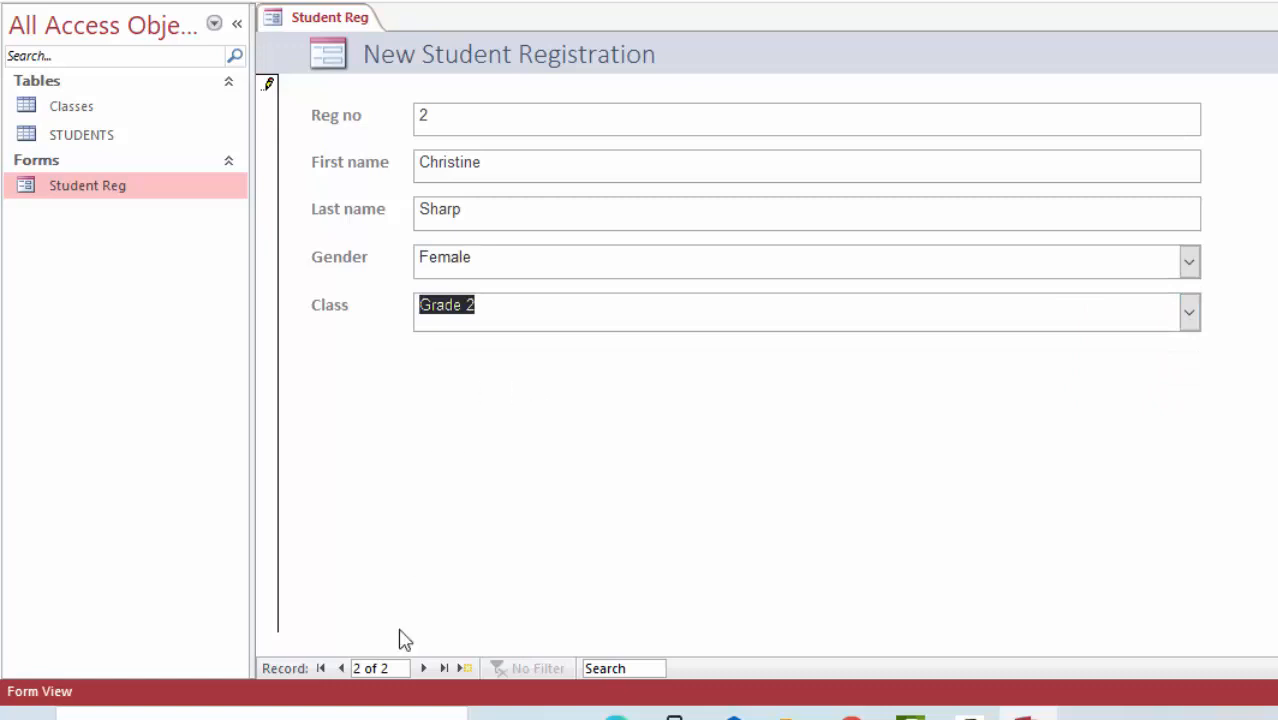
Step: Browse through the entered records with the record navigation controls
{"action": "left_click", "coordinate": [424, 668]}
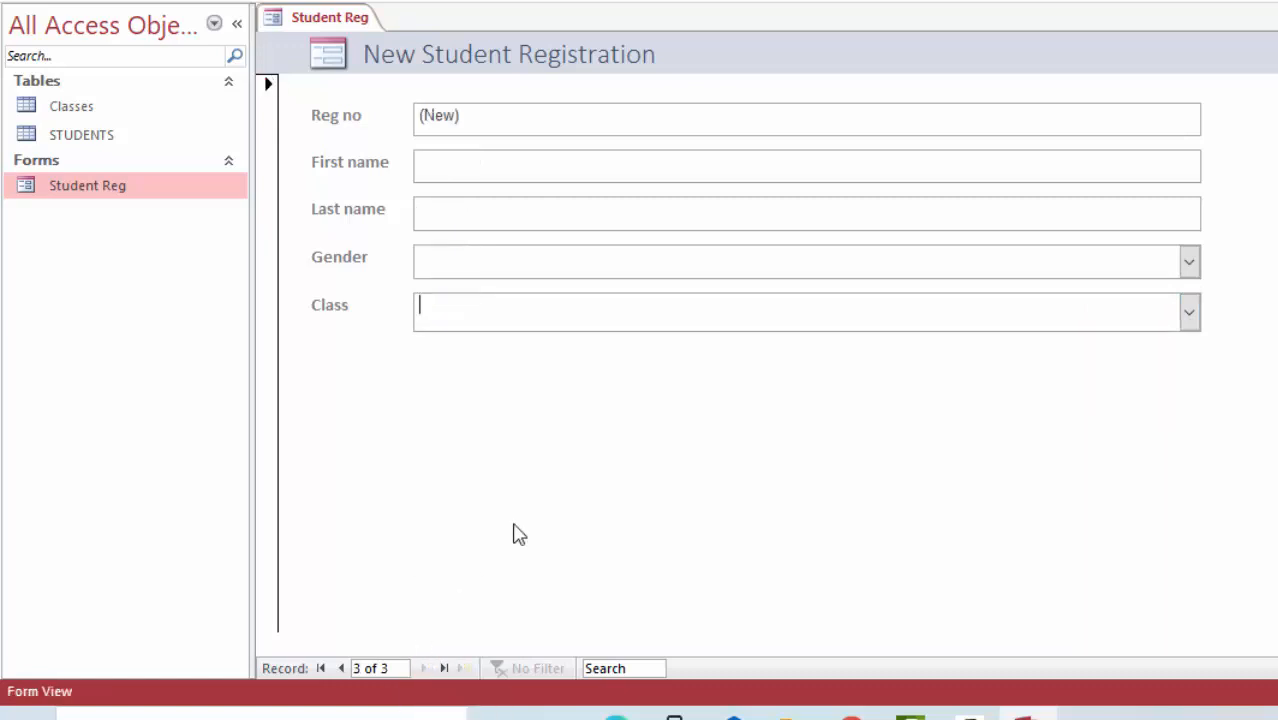
{"action": "left_click", "coordinate": [342, 668]}
{"action": "left_click", "coordinate": [342, 668]}
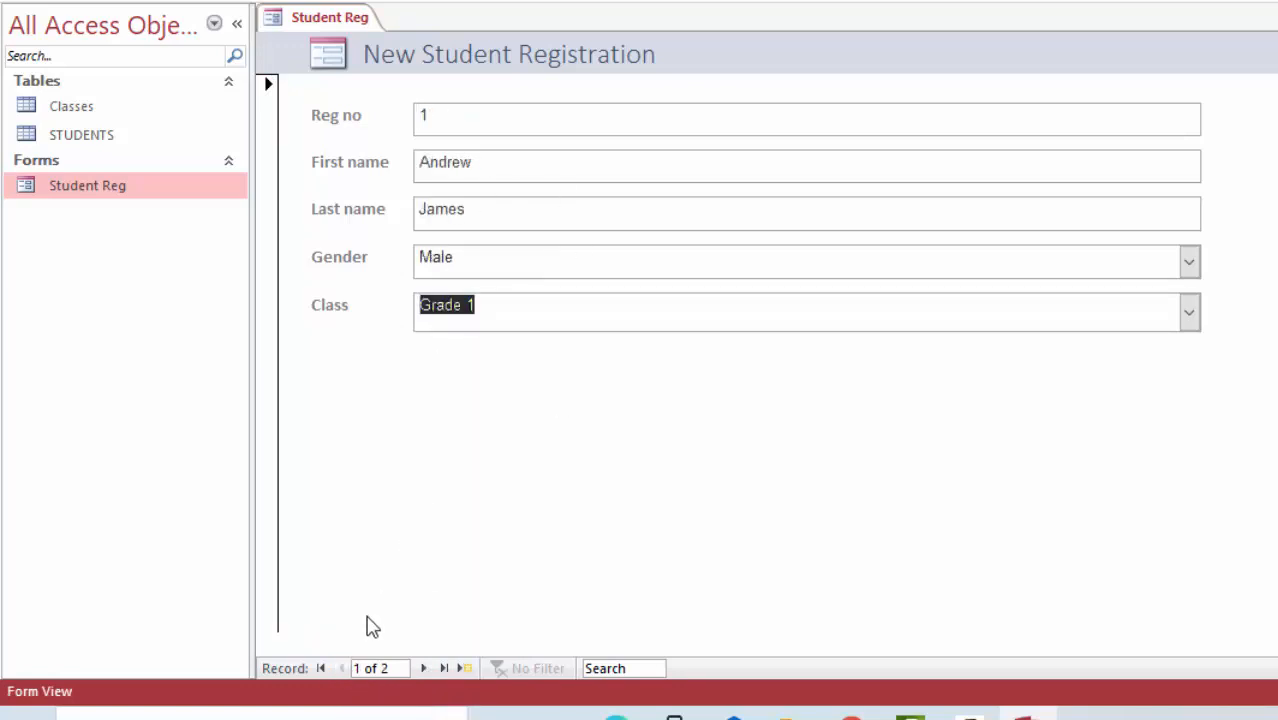
{"action": "left_click", "coordinate": [423, 670]}
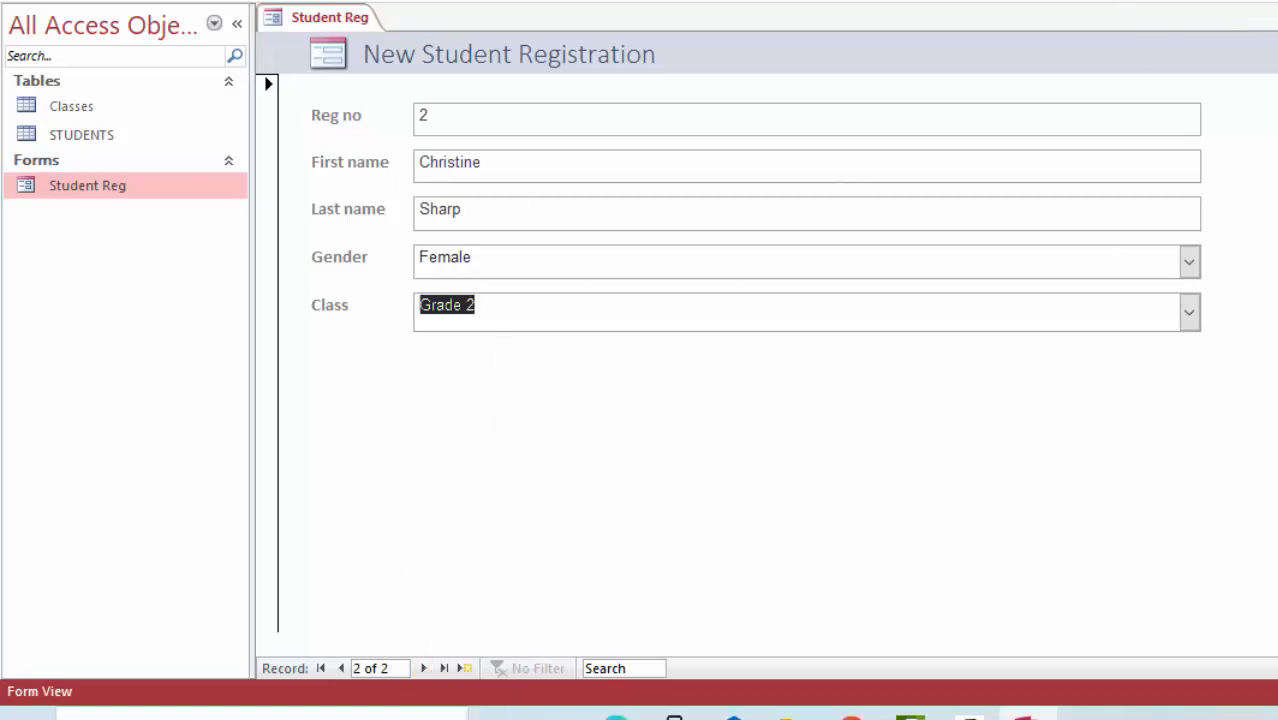
Step: Close the form and open the STUDENTS table to review the entered records, then close it
{"action": "left_click", "coordinate": [380, 17]}
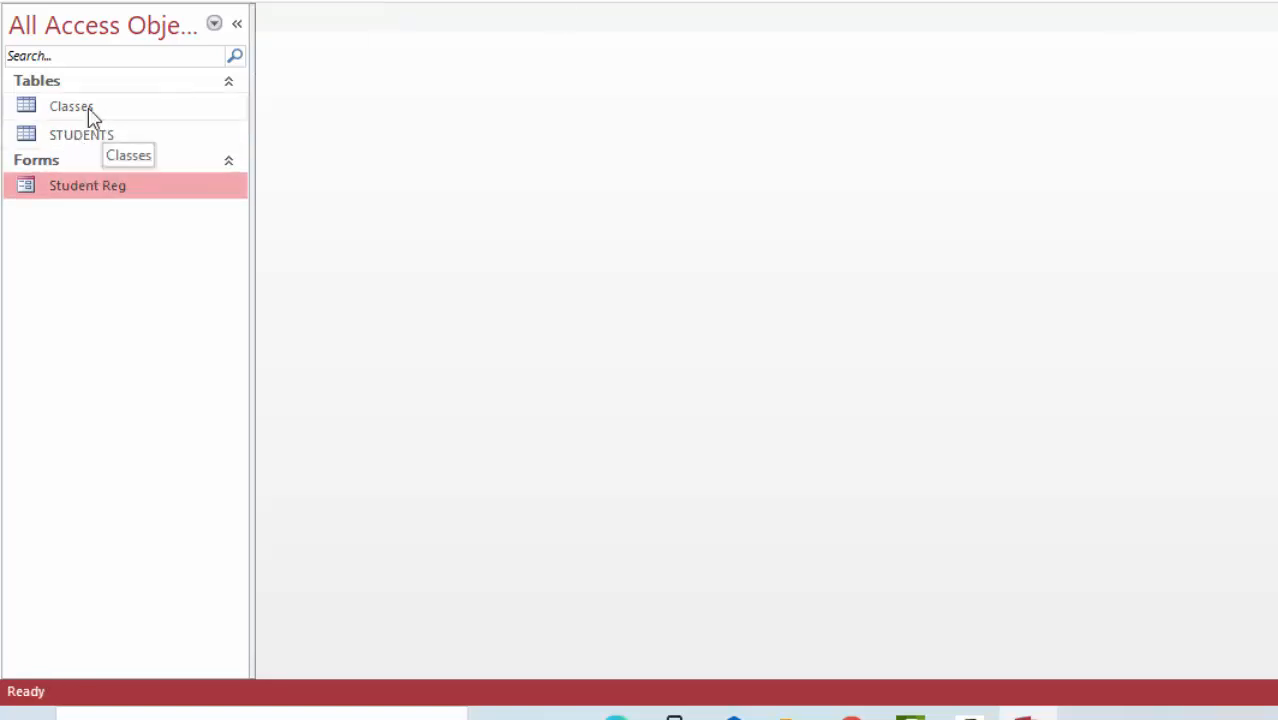
{"action": "double_click", "coordinate": [86, 138]}
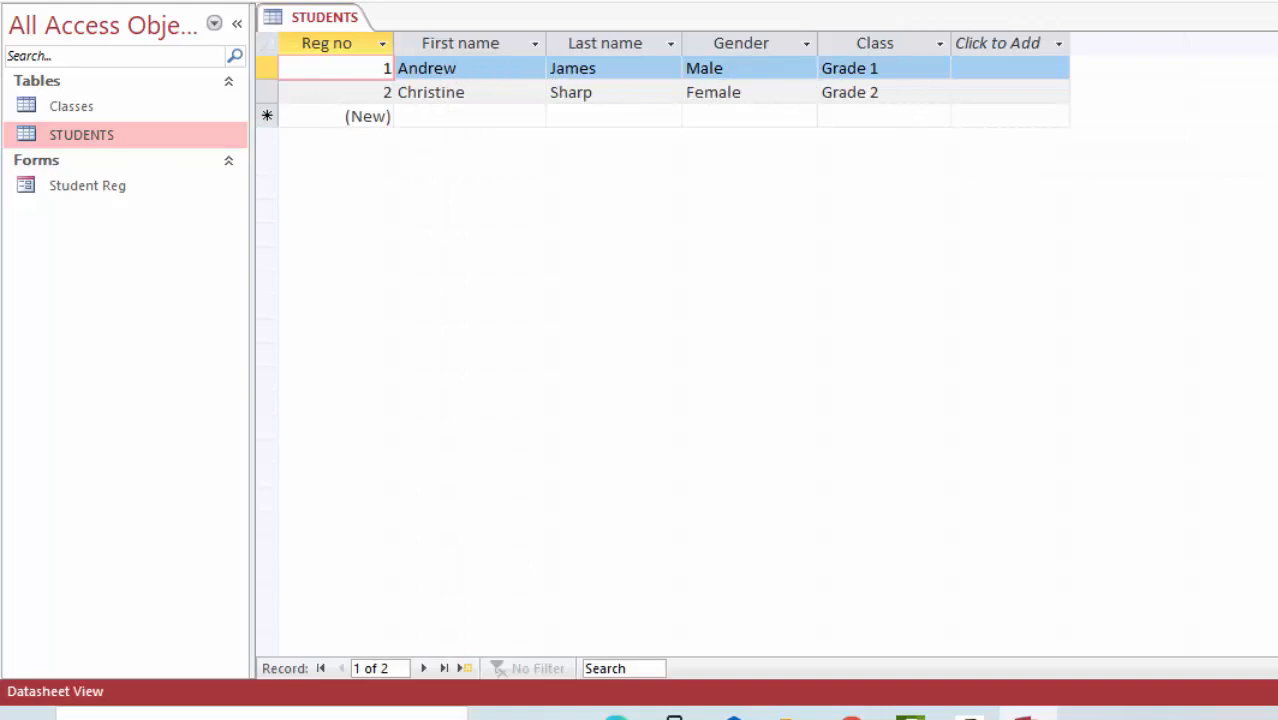
{"action": "key", "text": "ctrl+w"}
Step: Reopen the Student Reg form
{"action": "left_click", "coordinate": [87, 189]}
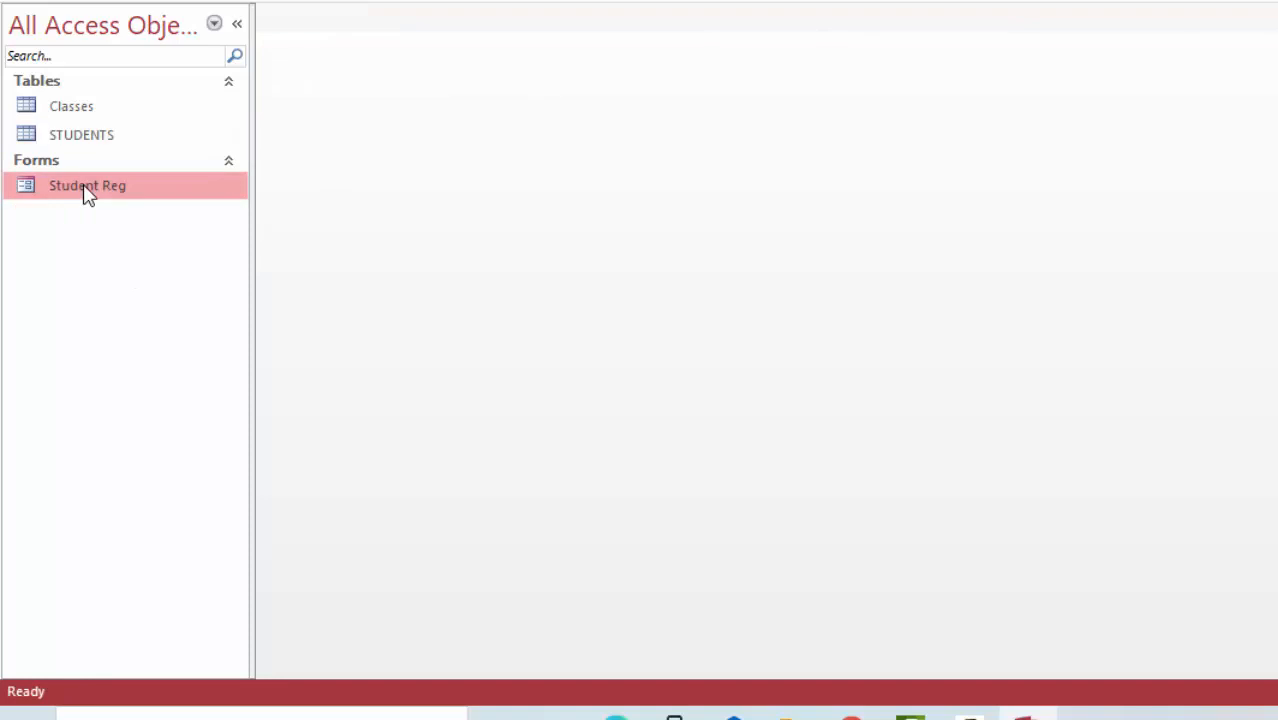
{"action": "double_click", "coordinate": [87, 193]}
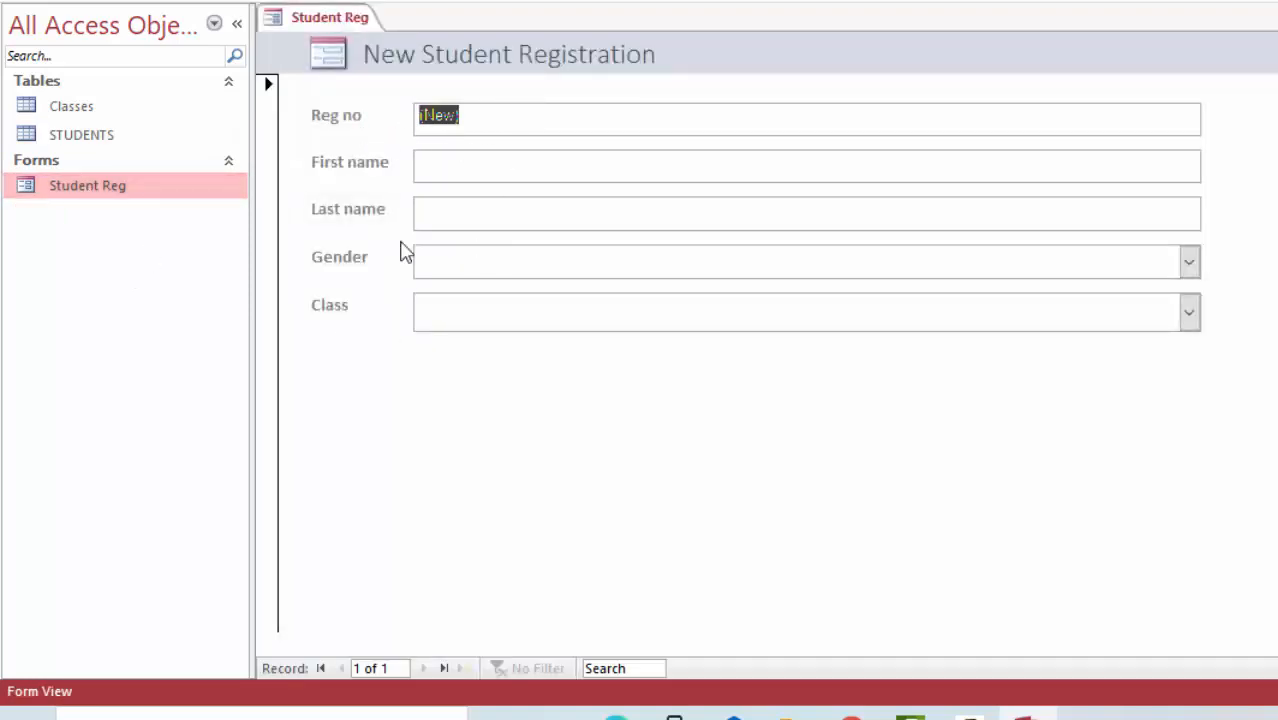